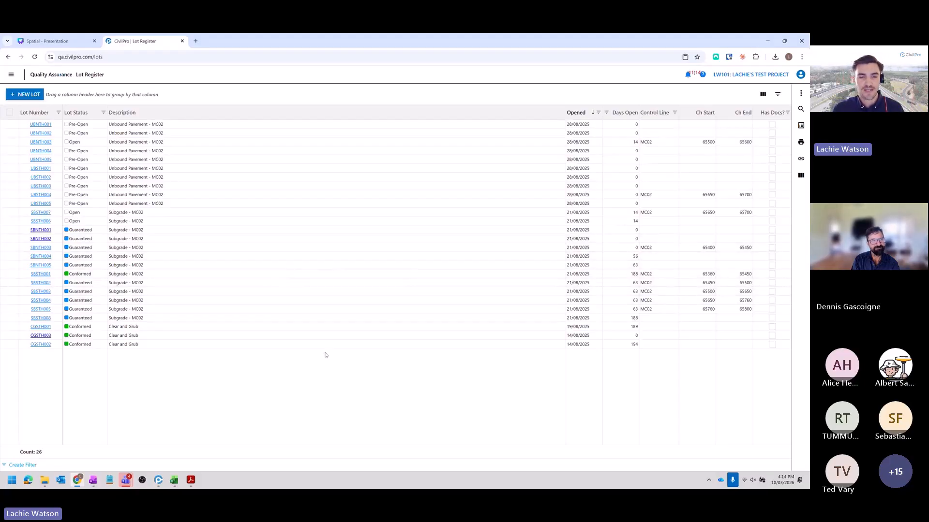
- Open the project's Coordinate Systems register, view the default systems available to load, and close the selector without loading one
{"action": "left_click", "coordinate": [11, 74]}
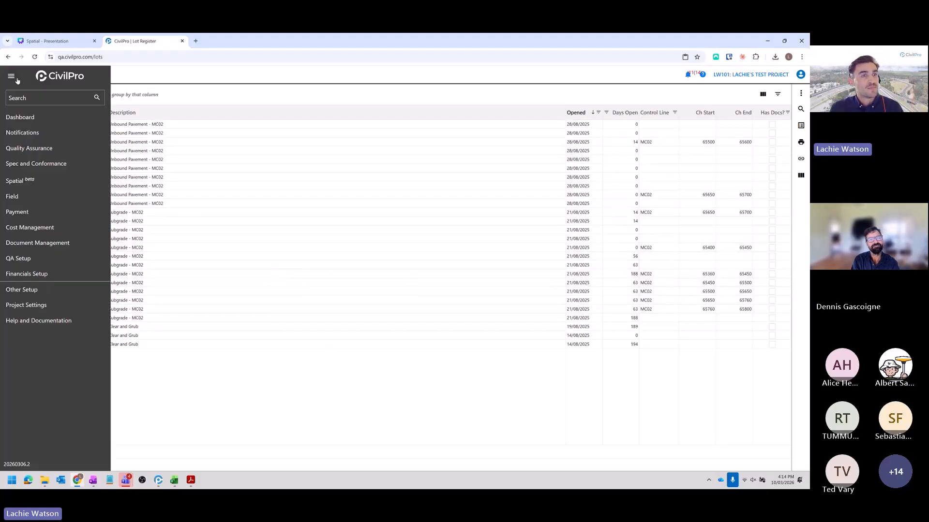
{"action": "left_click", "coordinate": [8, 185]}
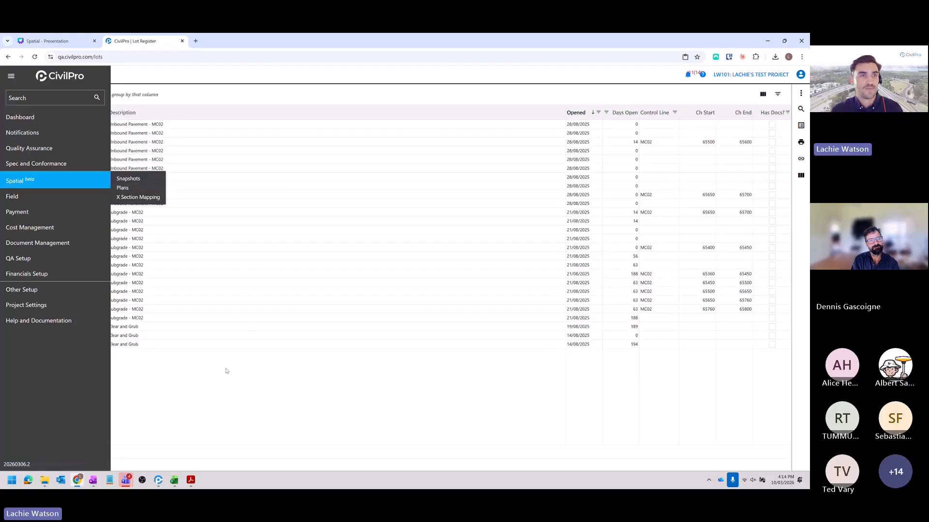
{"action": "mouse_move", "coordinate": [35, 260]}
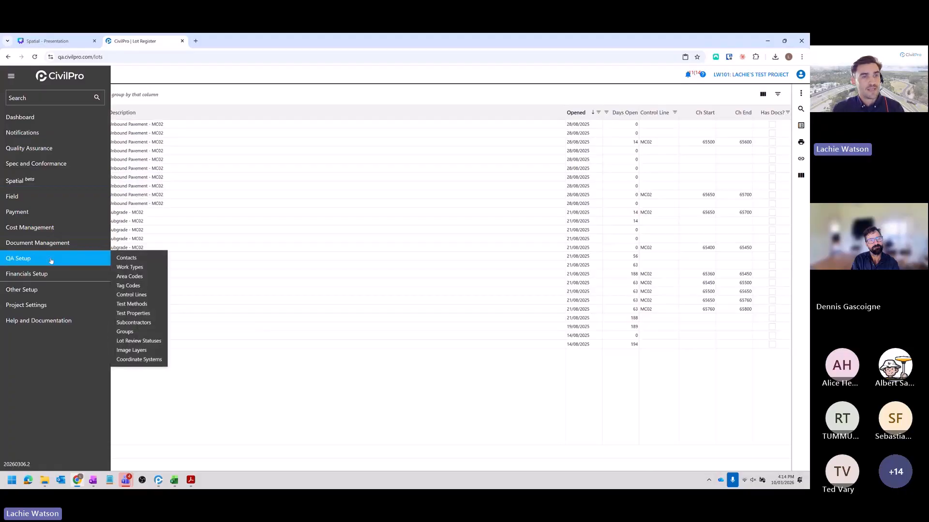
{"action": "left_click", "coordinate": [139, 360]}
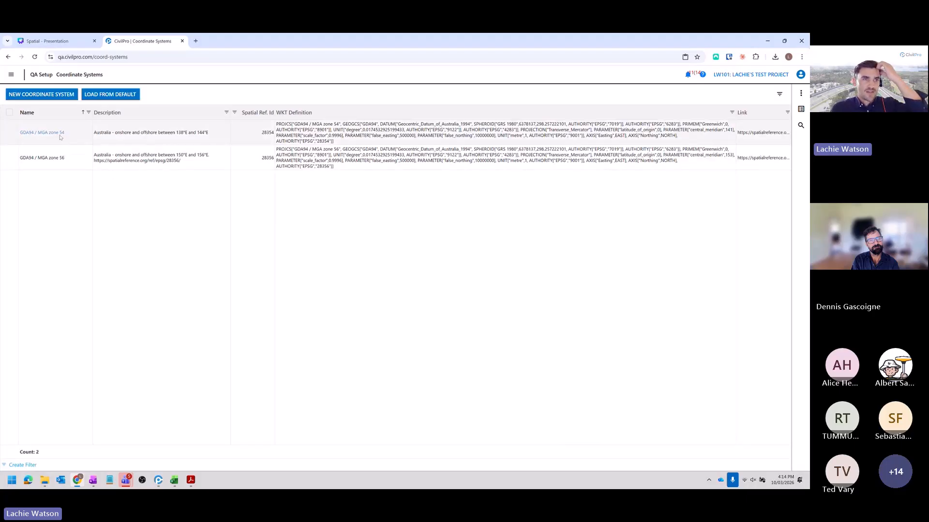
{"action": "left_click", "coordinate": [110, 96]}
{"action": "left_click", "coordinate": [292, 253]}
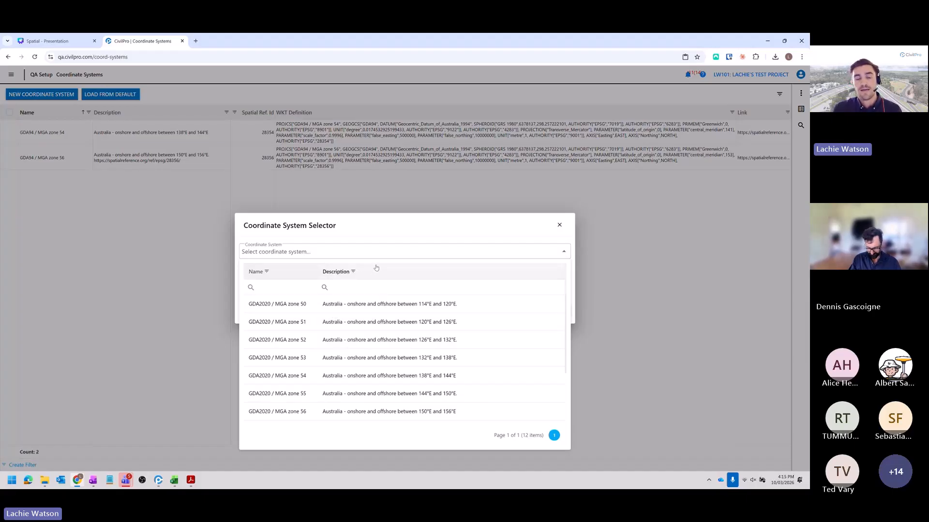
{"action": "left_click", "coordinate": [560, 225]}
- Open the Control Lines register in the QA setup
{"action": "left_click", "coordinate": [11, 74]}
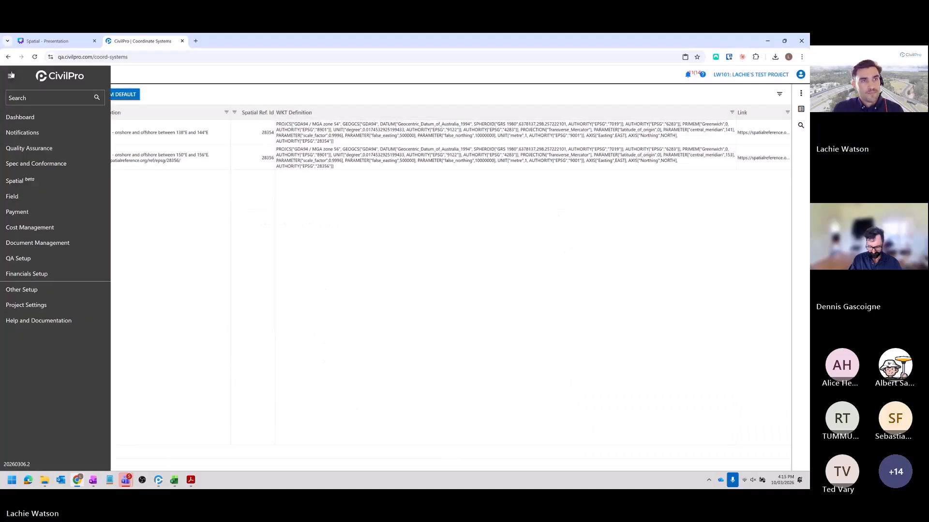
{"action": "mouse_move", "coordinate": [45, 258]}
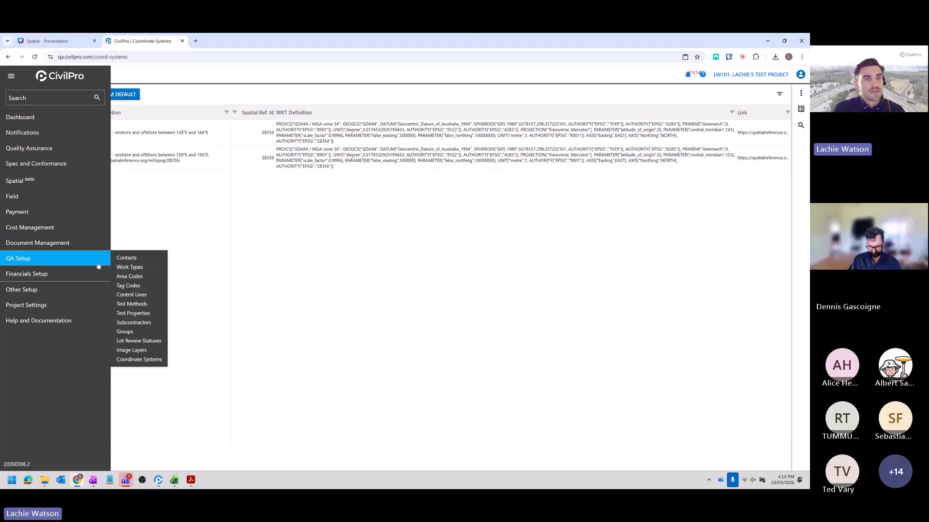
{"action": "left_click", "coordinate": [127, 295]}
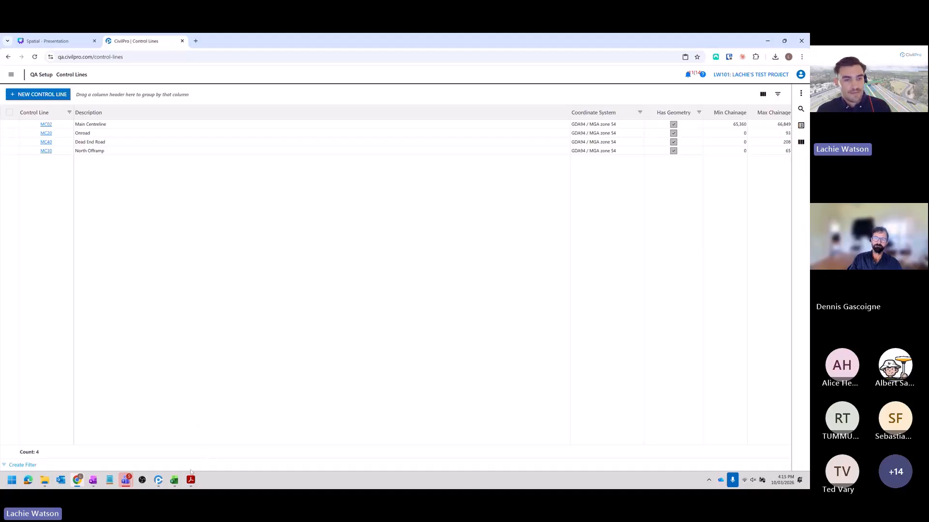
- Examine the MC02 control line setout in the Archer River Drawings PDF and the All Control Lines workbook, then close the workbook
{"action": "left_click", "coordinate": [191, 479]}
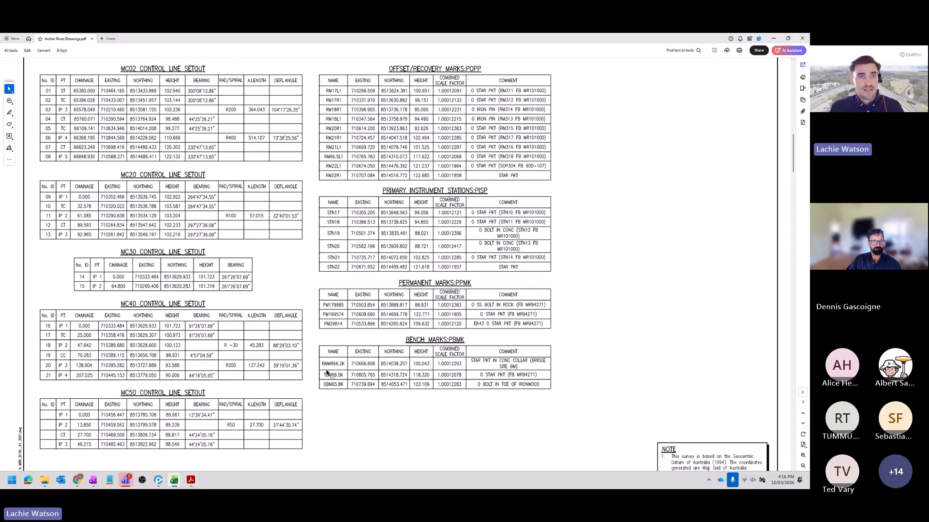
{"action": "left_click", "coordinate": [174, 480]}
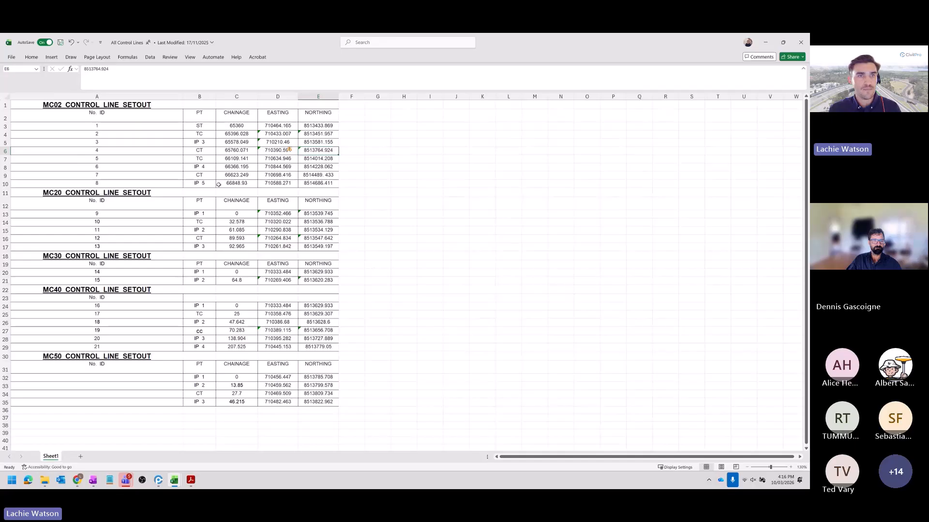
{"action": "scroll", "coordinate": [310, 208], "scroll_direction": "down", "scroll_amount": 1}
{"action": "scroll", "coordinate": [244, 150], "scroll_direction": "up", "scroll_amount": 1}
{"action": "left_click_drag", "start_coordinate": [233, 133], "coordinate": [315, 134]}
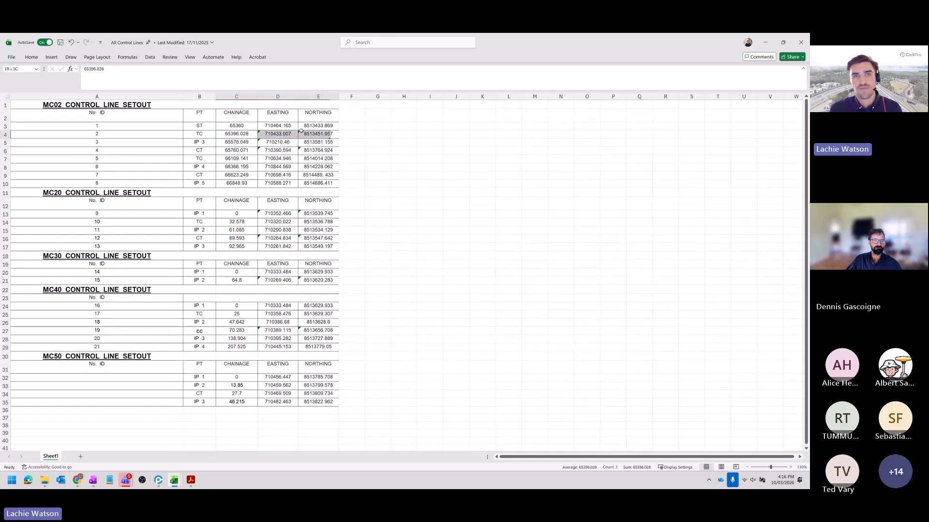
{"action": "left_click", "coordinate": [316, 134]}
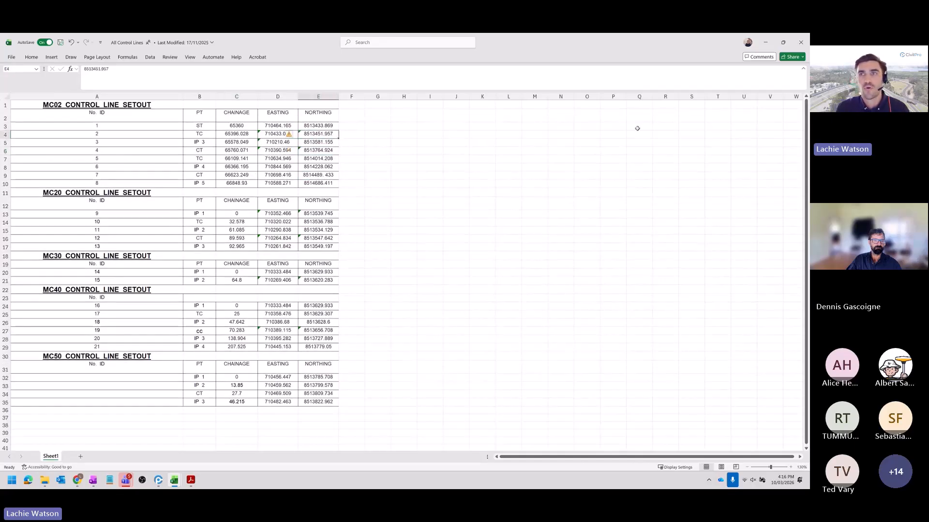
{"action": "left_click", "coordinate": [799, 47]}
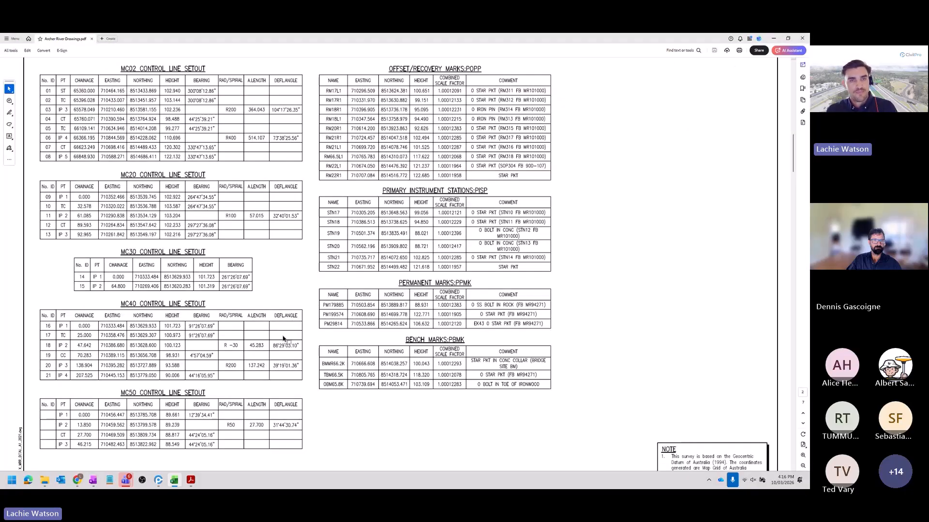
- Switch back to CivilPro and create a control line named MCTEST with the description Test
{"action": "key", "text": "alt+Tab"}
{"action": "left_click", "coordinate": [450, 225]}
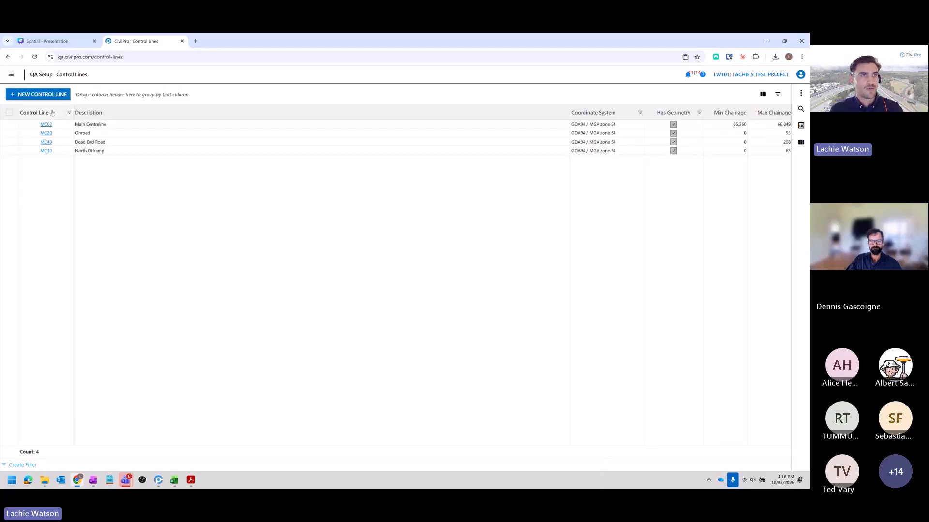
{"action": "left_click", "coordinate": [51, 94]}
{"action": "type", "text": "MC"}
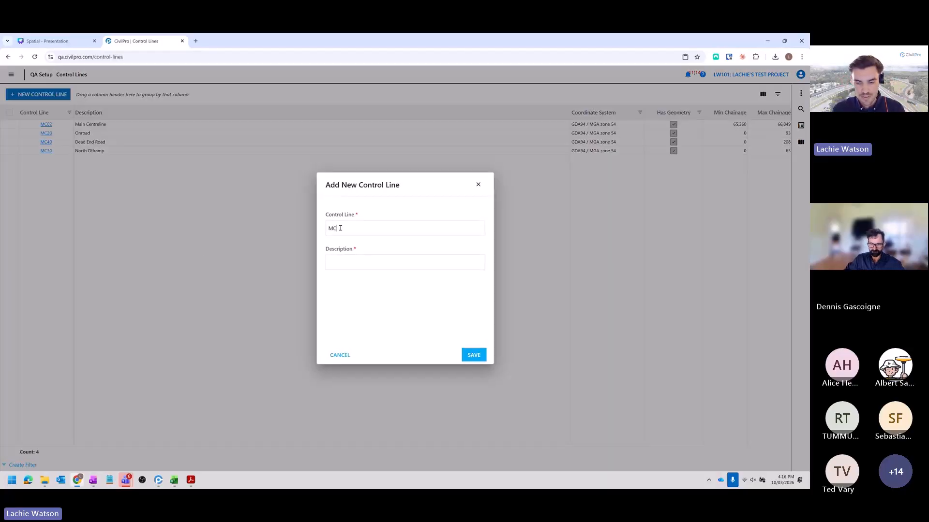
{"action": "type", "text": "1"}
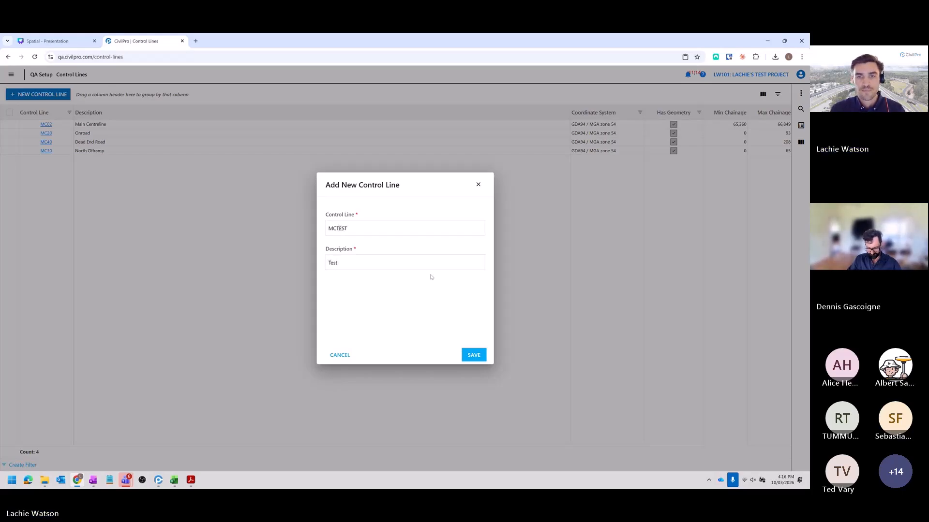
{"action": "left_click", "coordinate": [474, 355]}
- Start a coordinate import for control line MCTEST using projected coordinates in GDA94 / MGA zone 54, saved in the same coordinates
{"action": "left_click", "coordinate": [61, 159]}
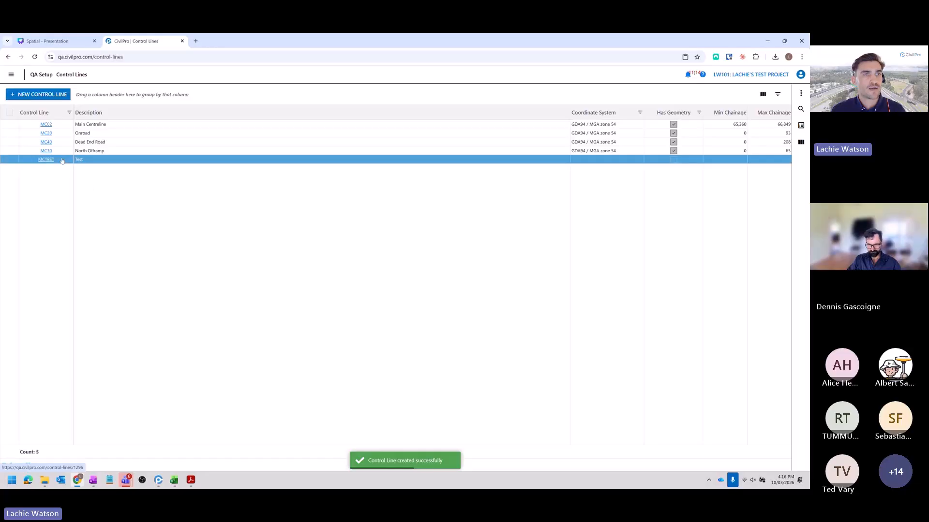
{"action": "right_click", "coordinate": [62, 159]}
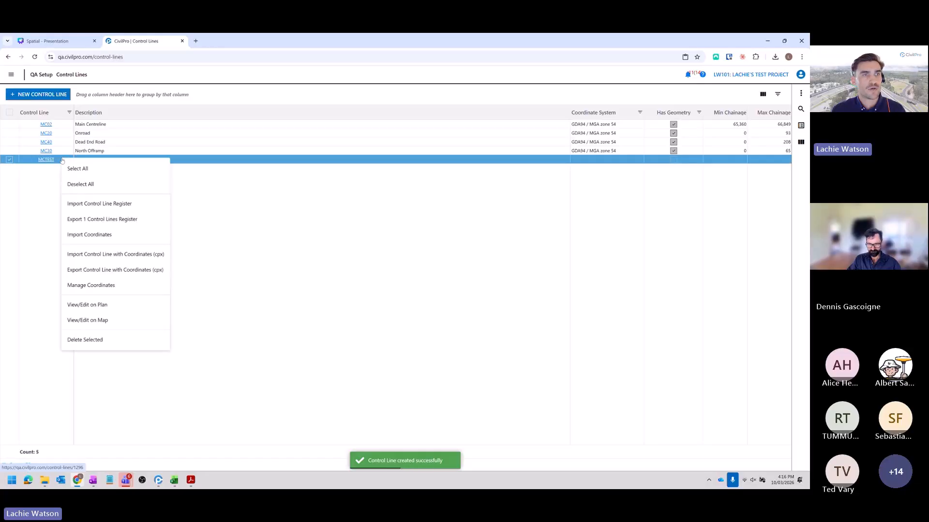
{"action": "left_click", "coordinate": [129, 237]}
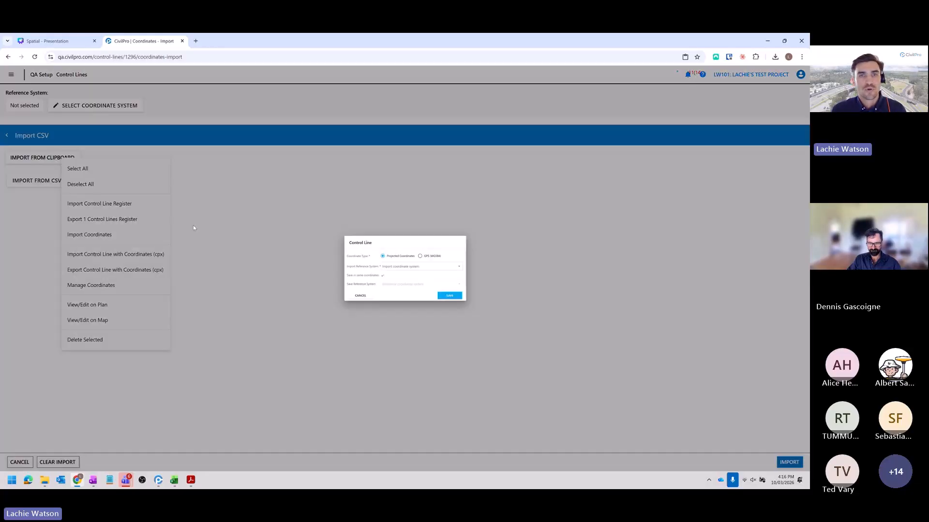
{"action": "left_click", "coordinate": [382, 265]}
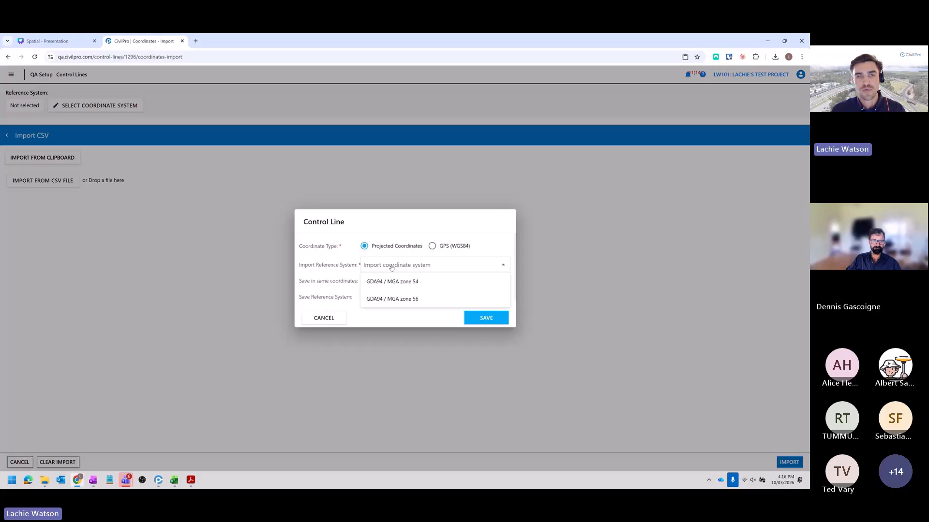
{"action": "left_click", "coordinate": [412, 283]}
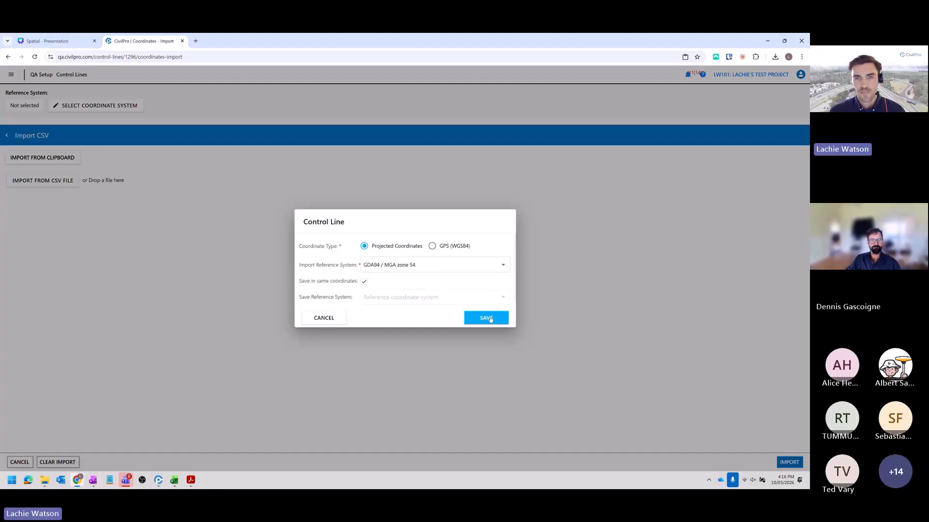
{"action": "left_click", "coordinate": [486, 319]}
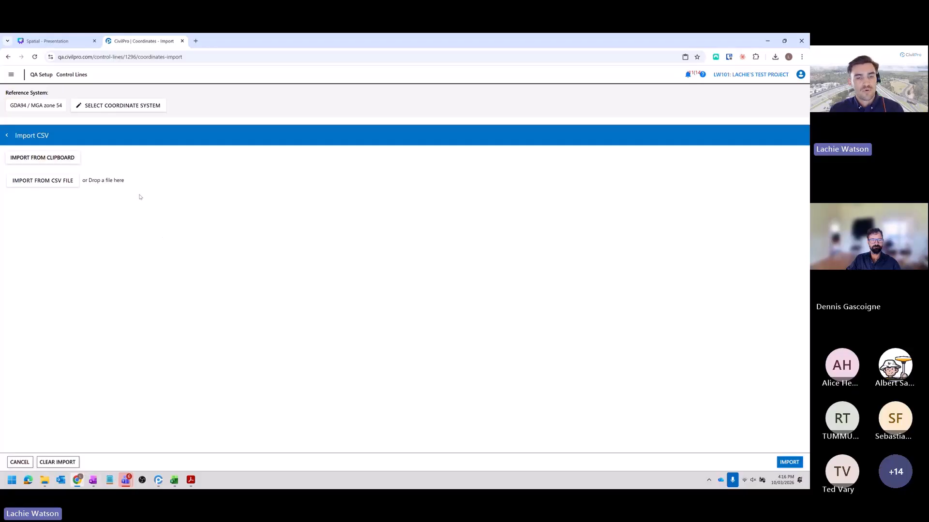
- Switch to the MC02 workbook in Excel and copy the Chainage, Easting and Northing table in A1:C14, including its headers
{"action": "left_click_drag", "start_coordinate": [356, 487], "coordinate": [388, 180]}
{"action": "left_click", "coordinate": [204, 265]}
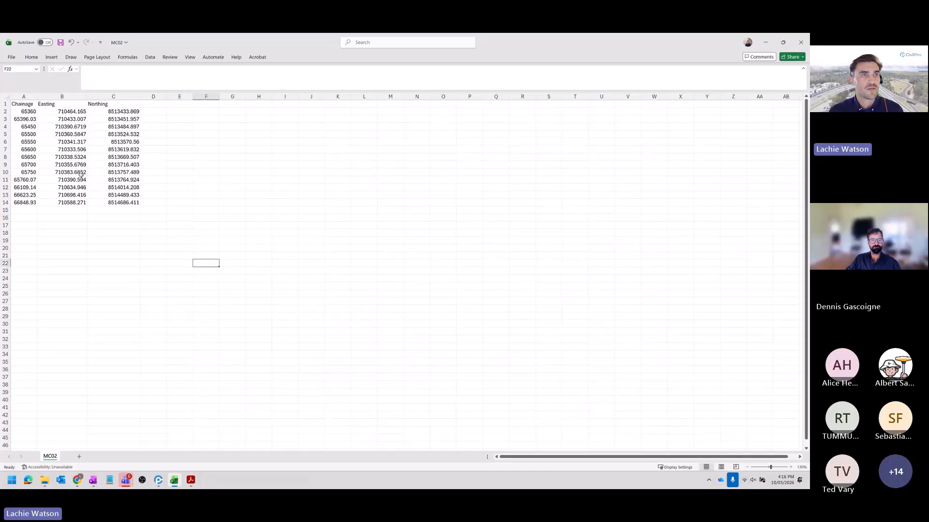
{"action": "left_click_drag", "start_coordinate": [27, 105], "coordinate": [140, 206]}
{"action": "key", "text": "ctrl+c"}
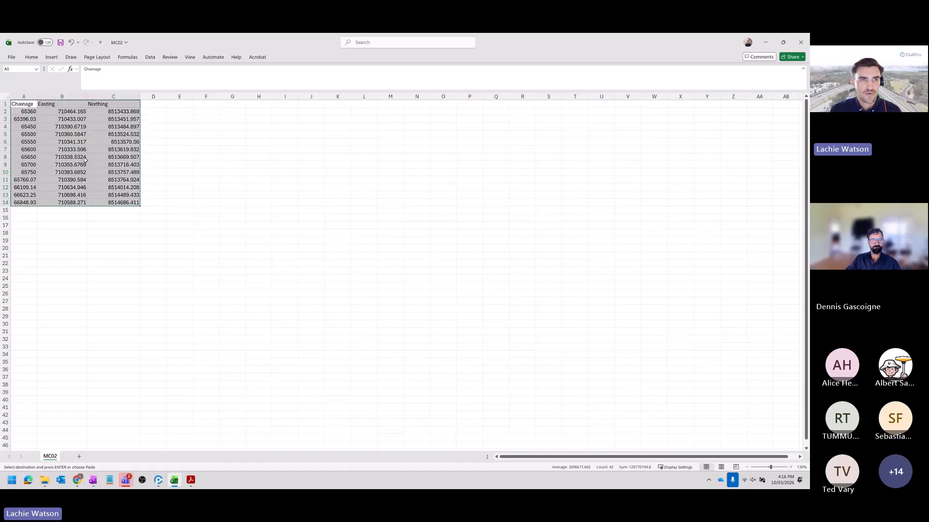
- Return to CivilPro and import the copied chainage, easting and northing records from the clipboard into MCTEST
{"action": "key", "text": "alt+Tab"}
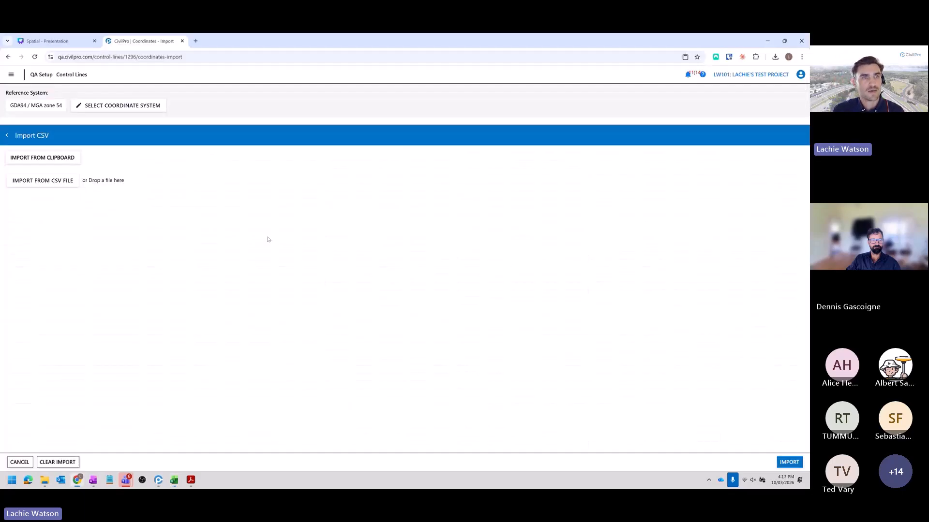
{"action": "left_click", "coordinate": [53, 160]}
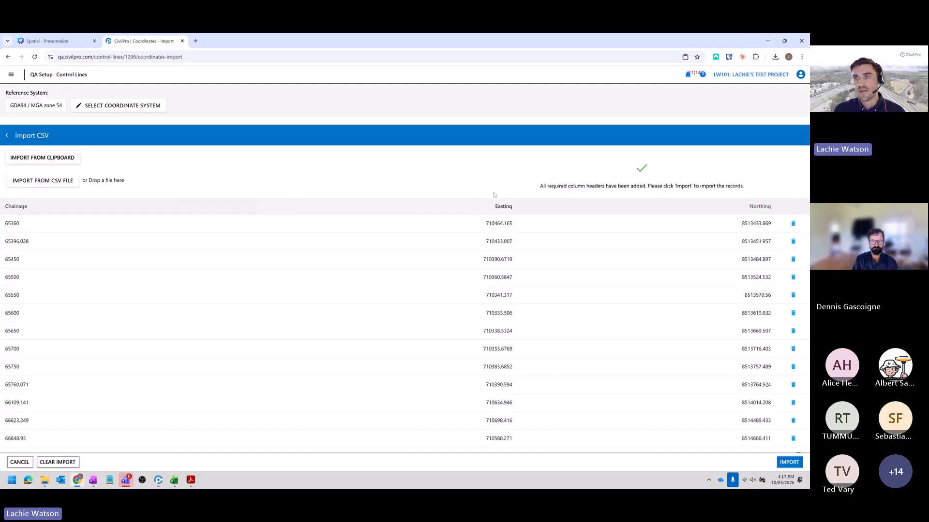
{"action": "left_click", "coordinate": [795, 463]}
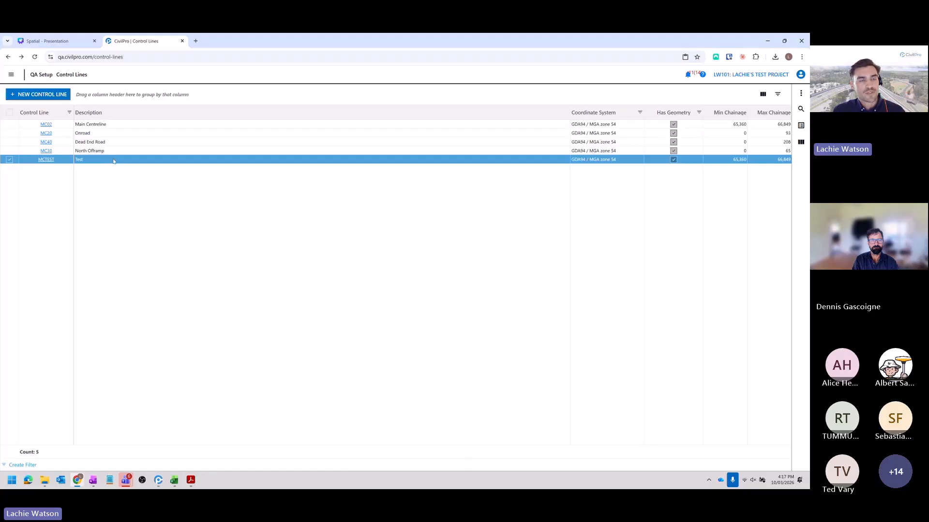
- Review the control line setout tables in the Archer River Drawings PDF again, then return to the control lines
{"action": "key", "text": "alt+Tab"}
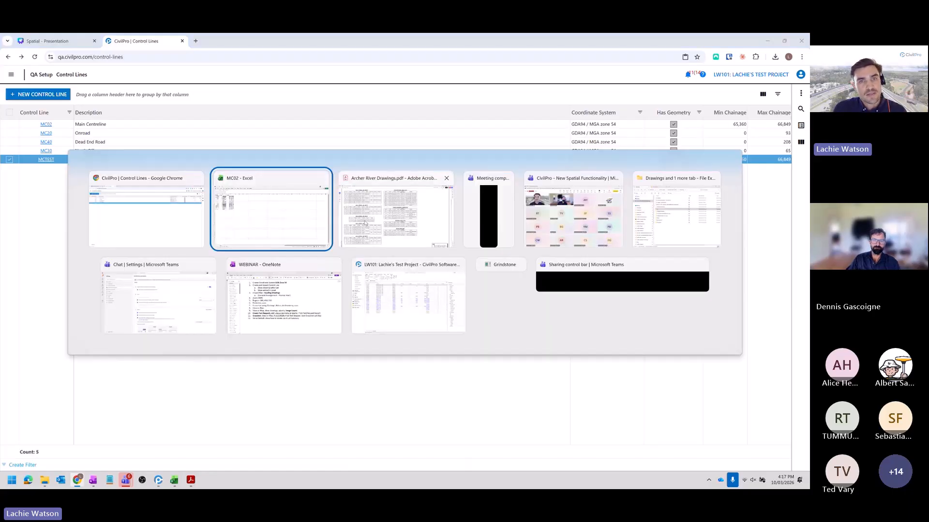
{"action": "left_click", "coordinate": [364, 223]}
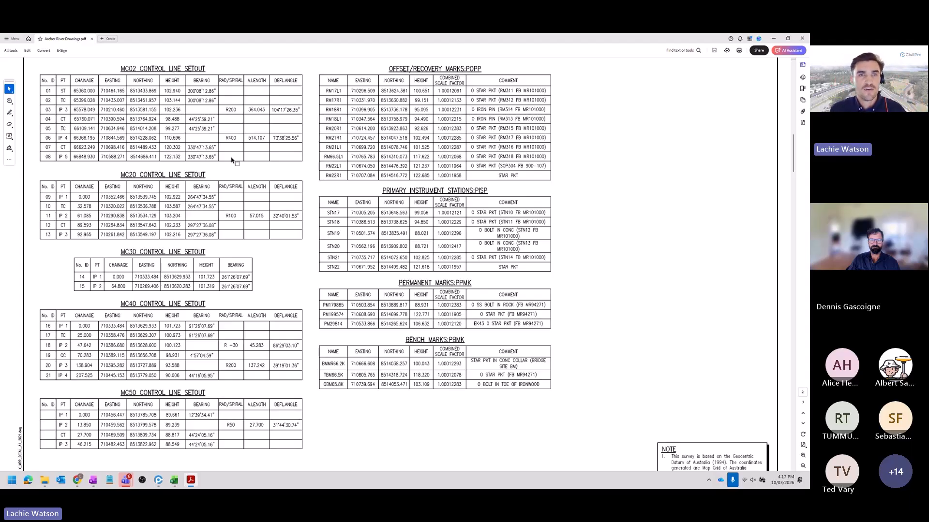
{"action": "key", "text": "alt+Tab"}
- View control line MCTEST on the map to check its geometry, then close the map markup
{"action": "right_click", "coordinate": [100, 161]}
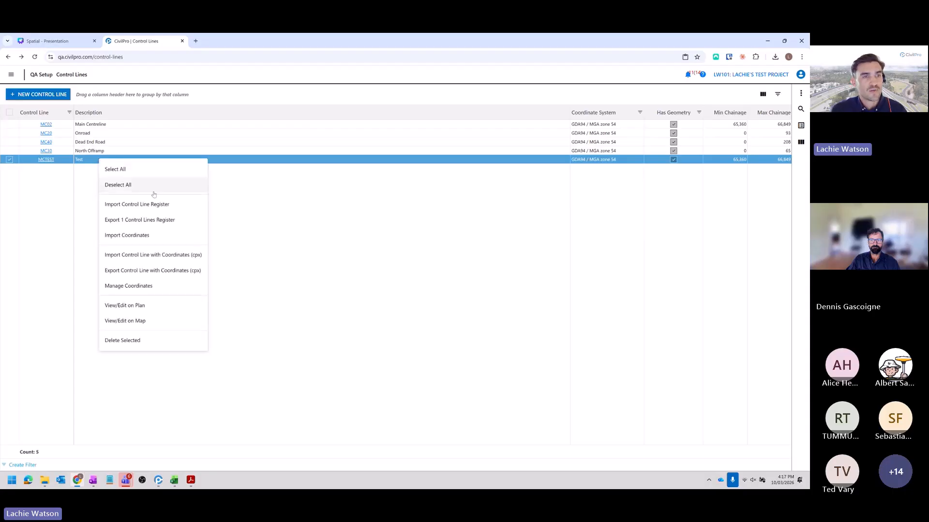
{"action": "left_click", "coordinate": [166, 319]}
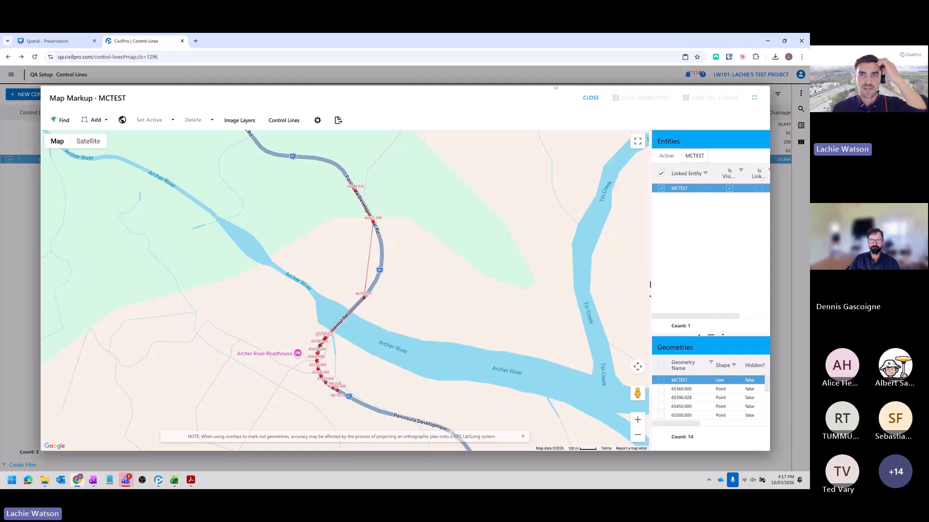
{"action": "left_click", "coordinate": [591, 98]}
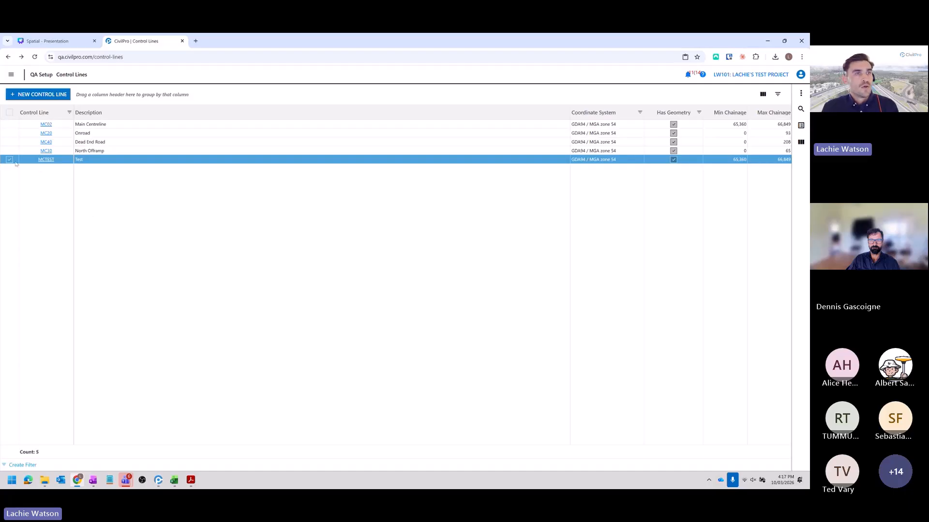
- Go to the spatial plans list and start a new plan named General
{"action": "left_click", "coordinate": [11, 74]}
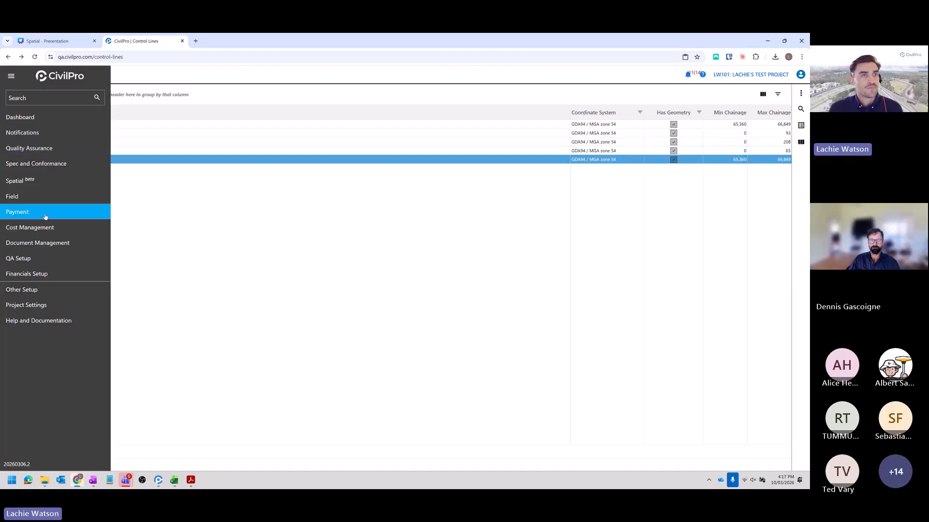
{"action": "mouse_move", "coordinate": [62, 184]}
{"action": "left_click", "coordinate": [131, 188]}
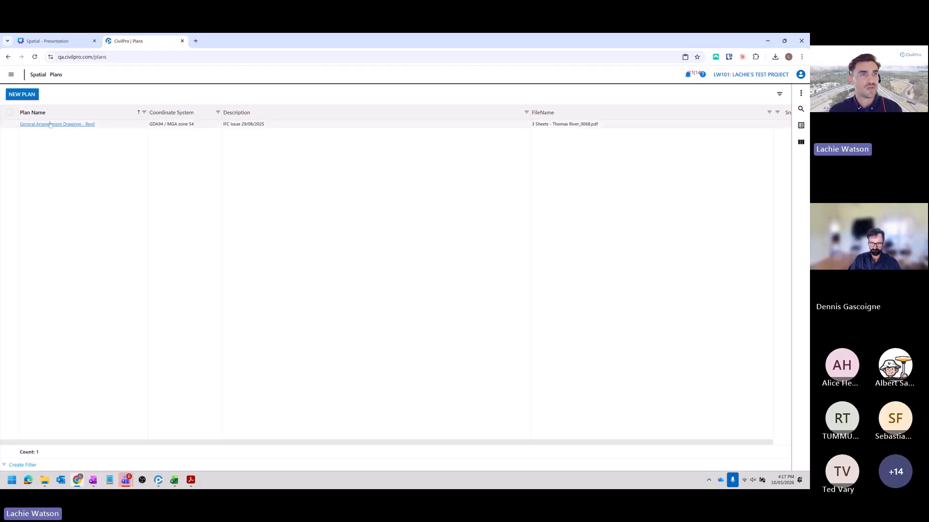
{"action": "left_click", "coordinate": [21, 94]}
{"action": "left_click", "coordinate": [318, 179]}
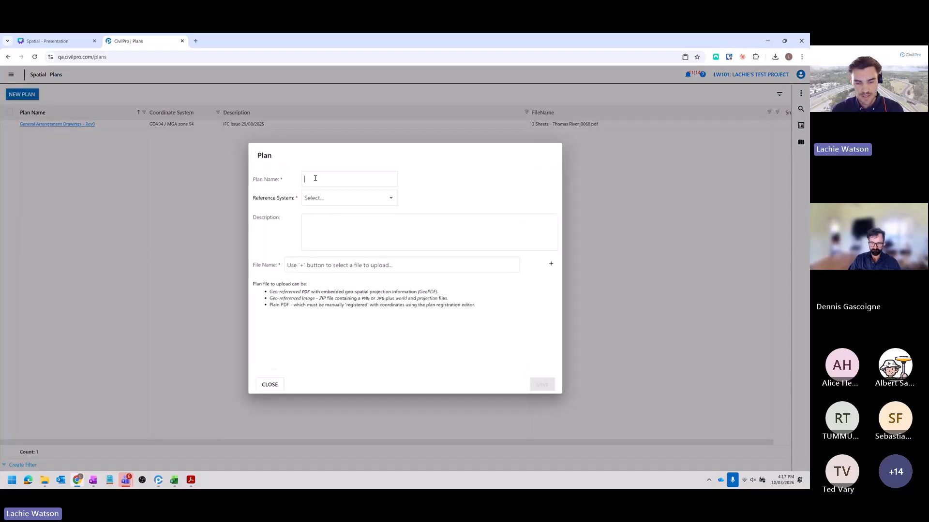
{"action": "type", "text": "General"}
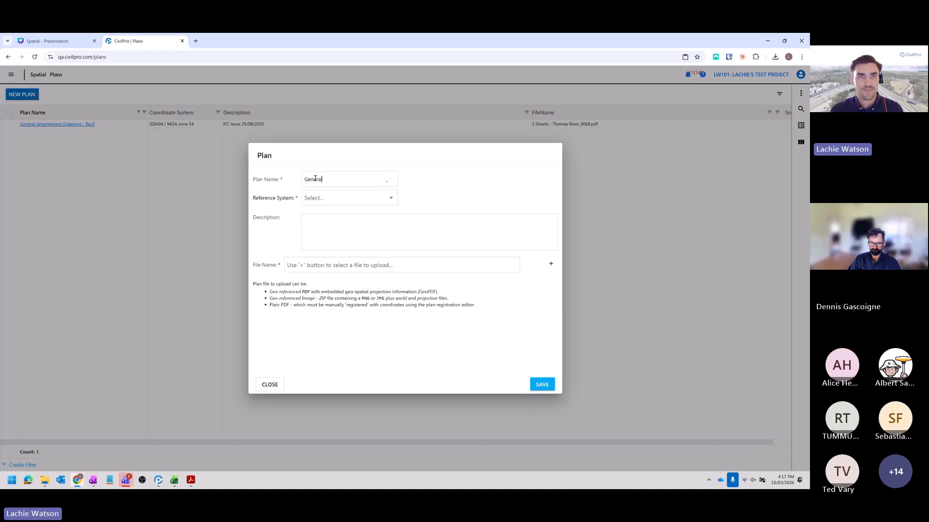
- Set the new plan's reference system to GDA94 / MGA zone 54 and enter the description "IFC - 10/3"
{"action": "left_click", "coordinate": [328, 196]}
{"action": "left_click", "coordinate": [368, 215]}
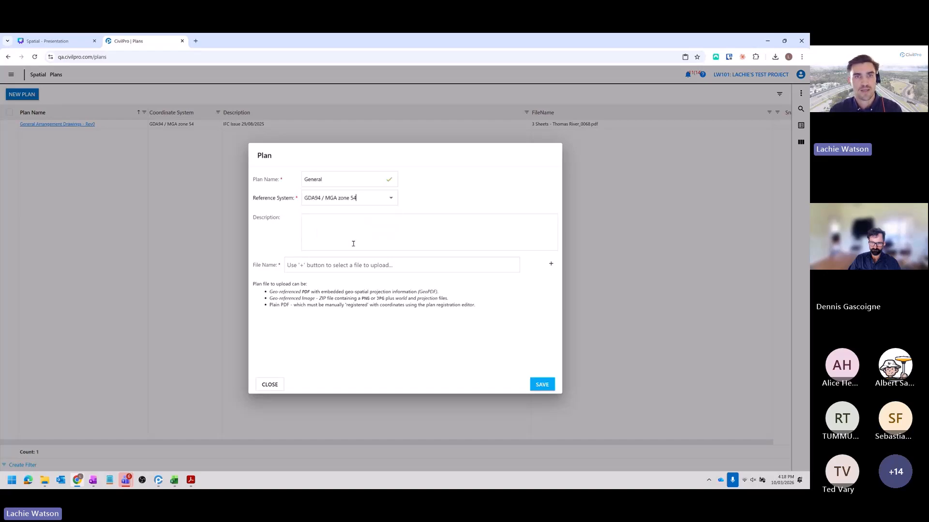
{"action": "left_click", "coordinate": [343, 233]}
{"action": "type", "text": "IFC"}
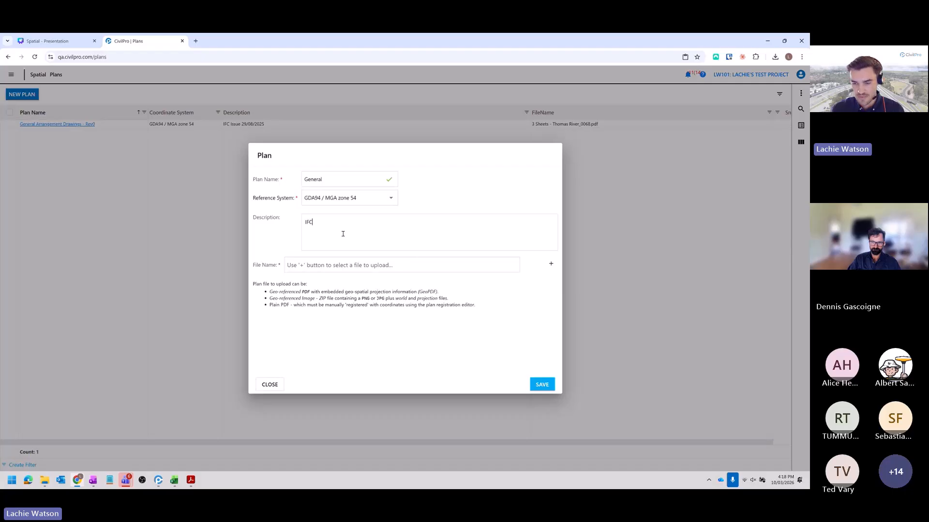
{"action": "type", "text": " - 10/3"}
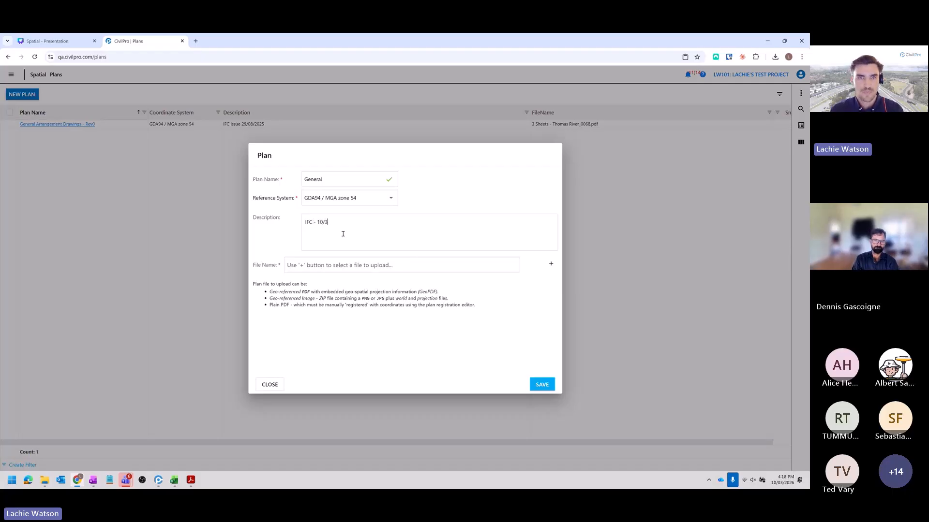
- Attach the file General Arrangement - Thomas River.pdf from the Drawings folder to the plan and save it
{"action": "left_click", "coordinate": [550, 263]}
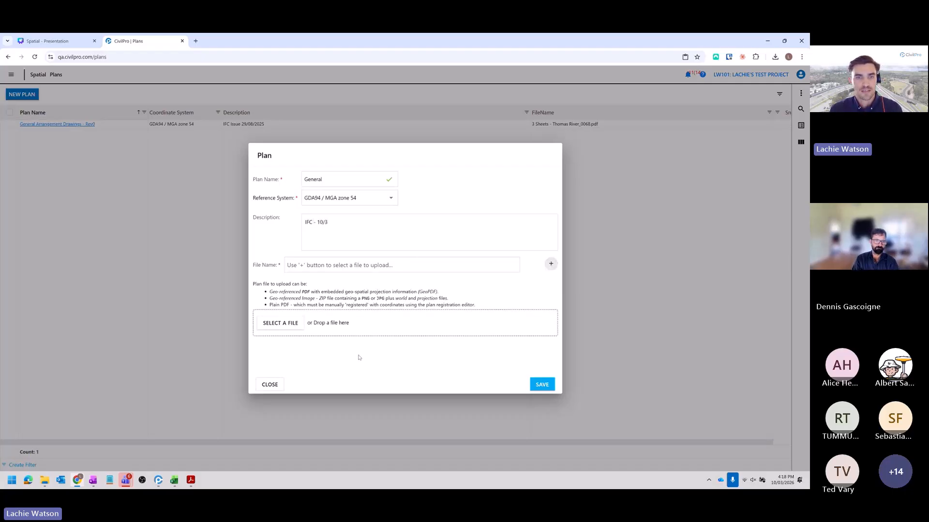
{"action": "key", "text": "alt+Tab"}
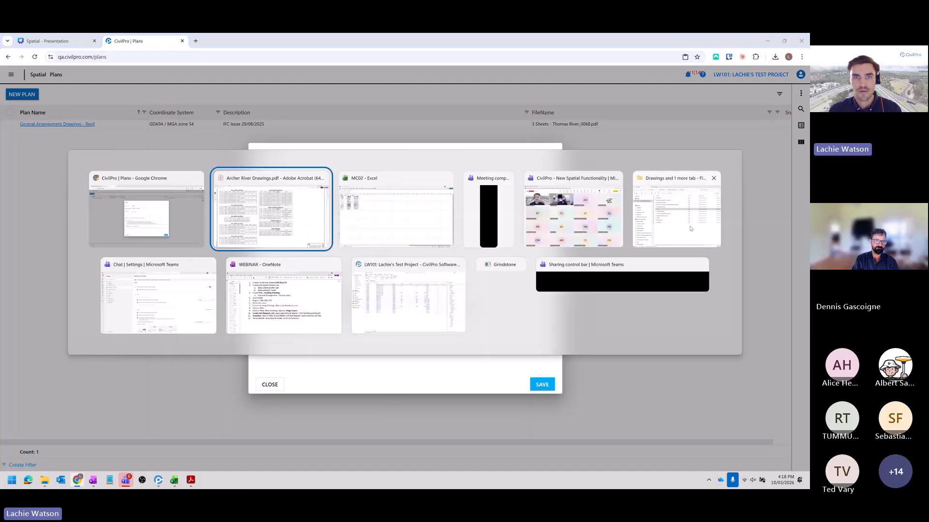
{"action": "key", "text": "Escape"}
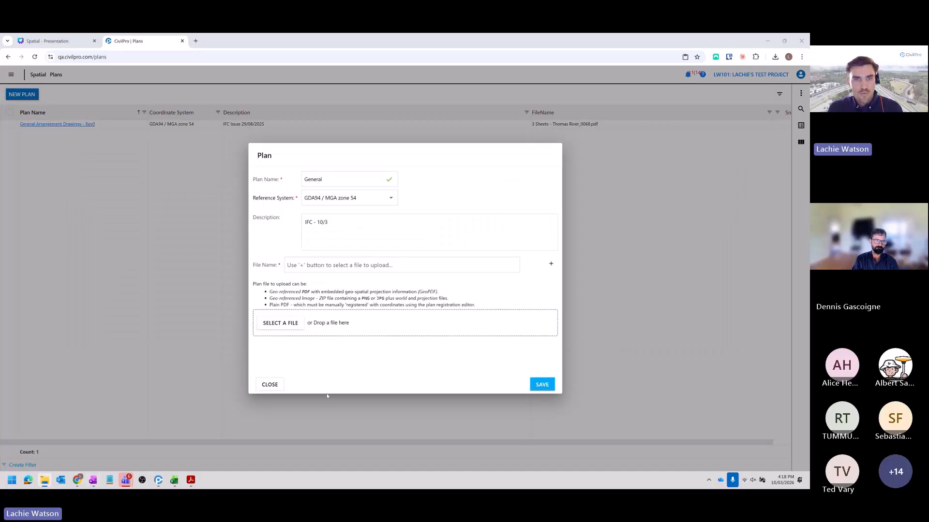
{"action": "left_click_drag", "start_coordinate": [327, 395], "coordinate": [343, 331]}
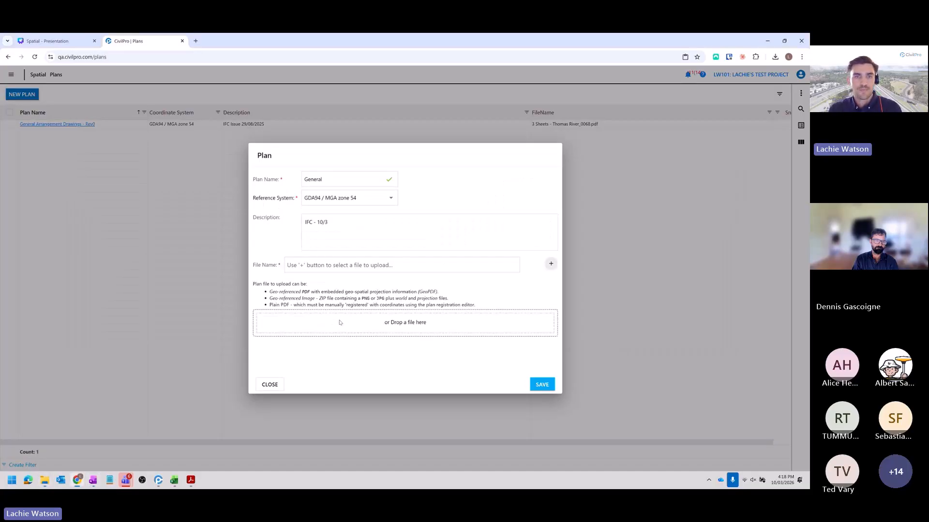
{"action": "left_click", "coordinate": [551, 389]}
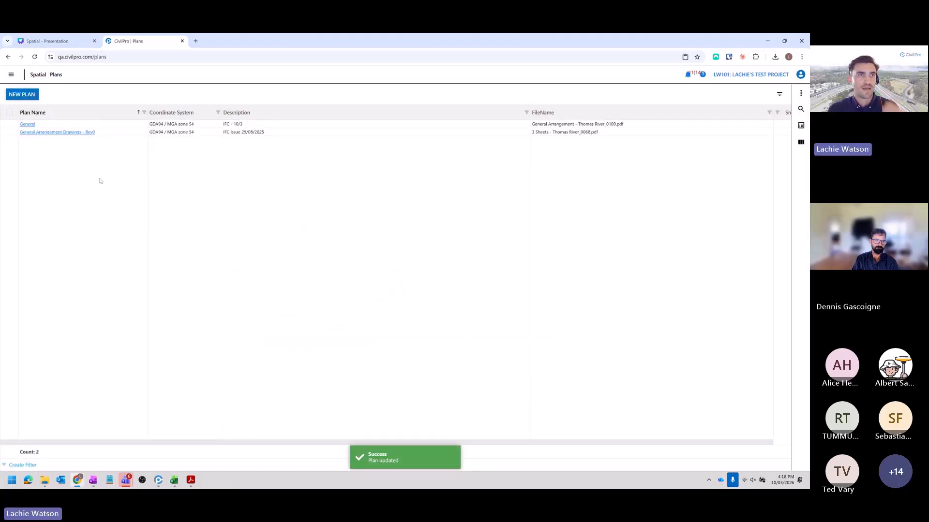
- Open the General plan in the plan markup view to check it, and close the view again
{"action": "left_click", "coordinate": [119, 126]}
{"action": "right_click", "coordinate": [120, 126]}
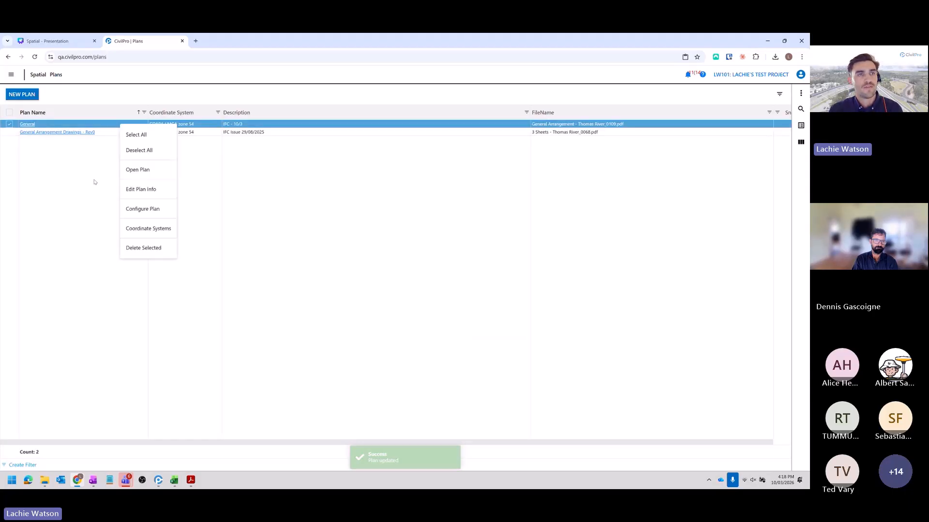
{"action": "left_click", "coordinate": [137, 169]}
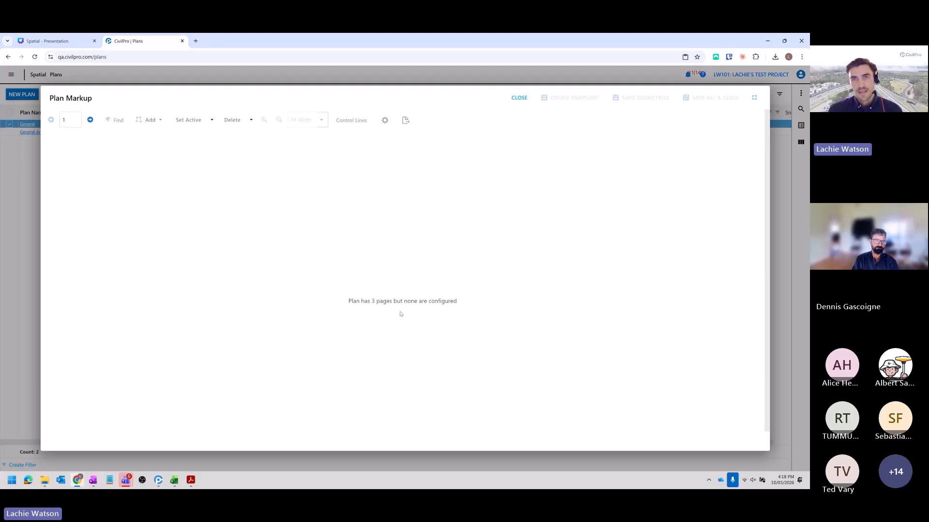
{"action": "left_click", "coordinate": [519, 98]}
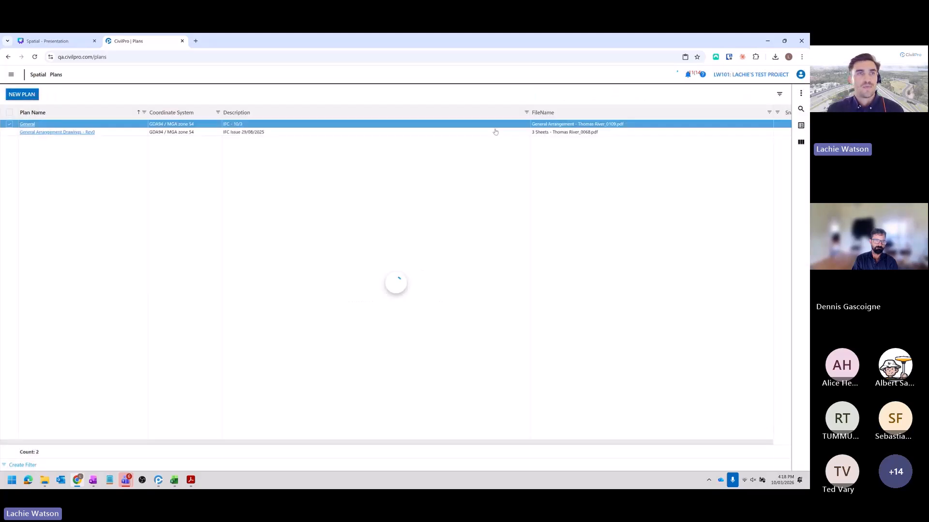
- Open the General plan for configuration and expand the plan registration editor to full screen
{"action": "right_click", "coordinate": [119, 124]}
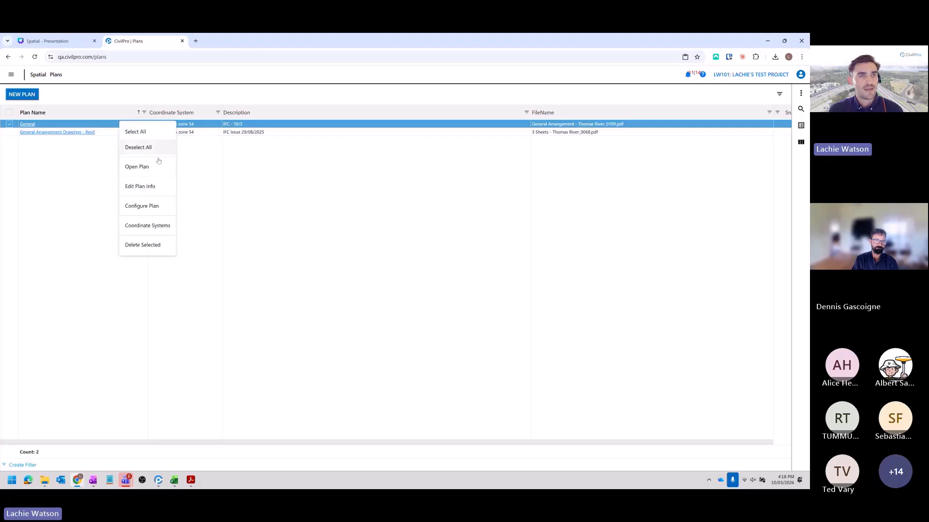
{"action": "left_click", "coordinate": [154, 208]}
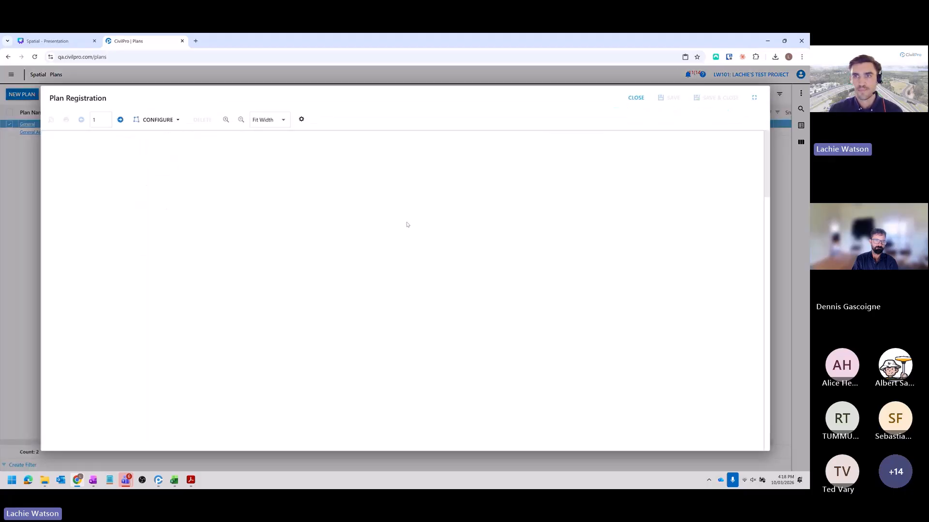
{"action": "left_click", "coordinate": [754, 98]}
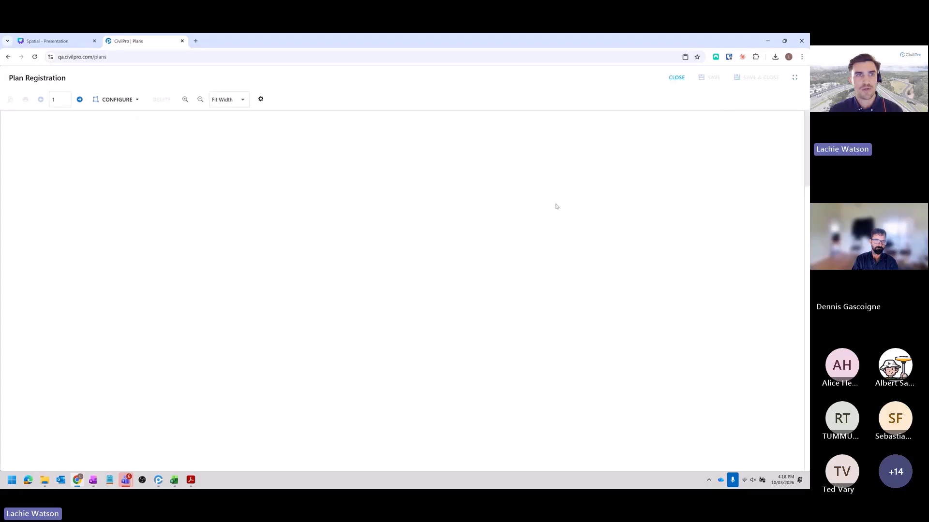
- Examine the first plan page at 300% zoom for chainage marks along control line MC02 suitable as registration points
{"action": "scroll", "coordinate": [454, 289], "scroll_direction": "down", "scroll_amount": 2}
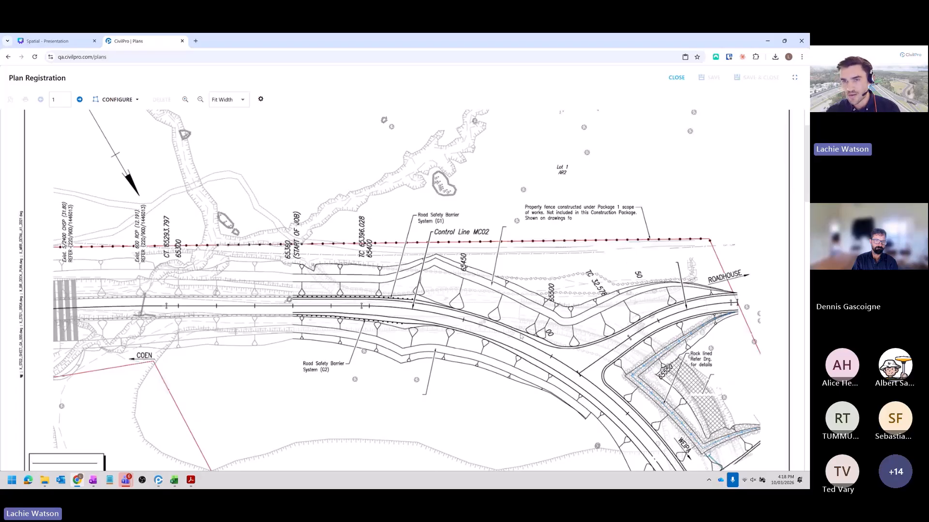
{"action": "scroll", "coordinate": [465, 303], "scroll_direction": "down", "scroll_amount": 1}
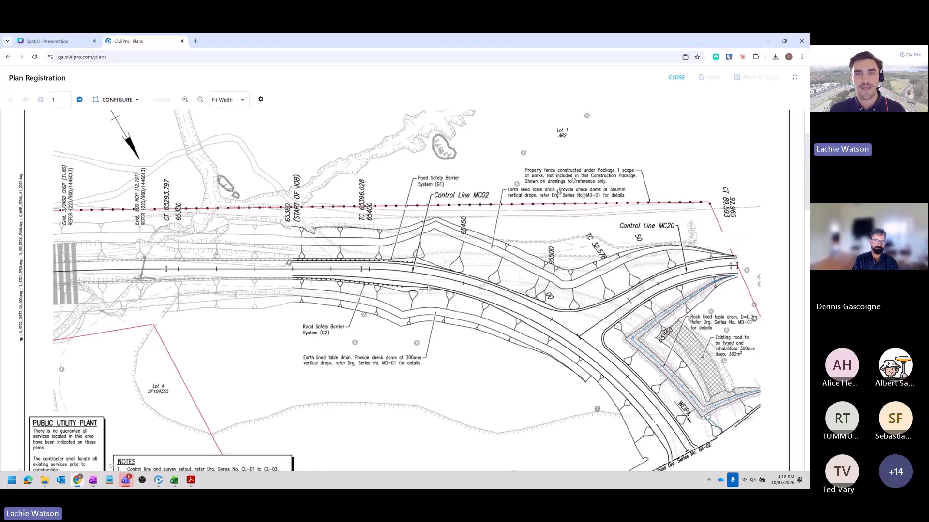
{"action": "scroll", "coordinate": [428, 289], "scroll_direction": "up", "scroll_amount": 2, "text": "ctrl"}
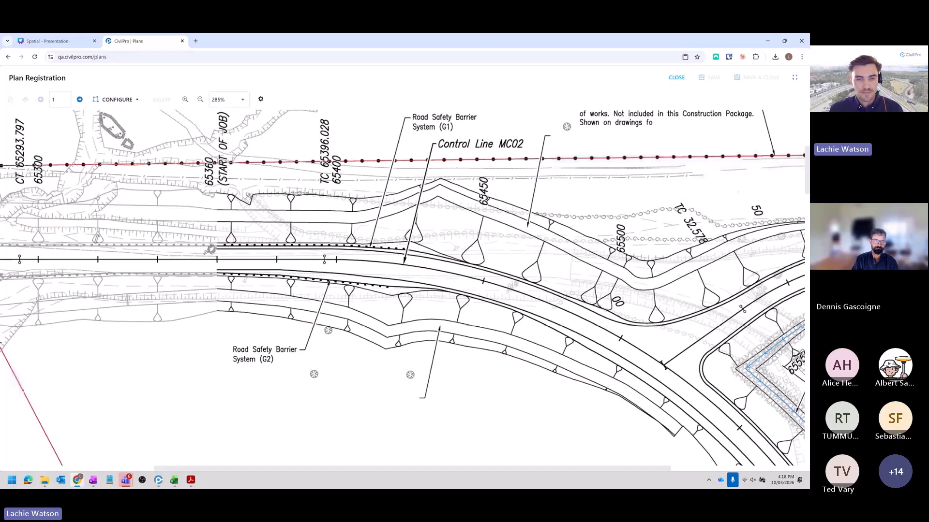
{"action": "left_click", "coordinate": [243, 100]}
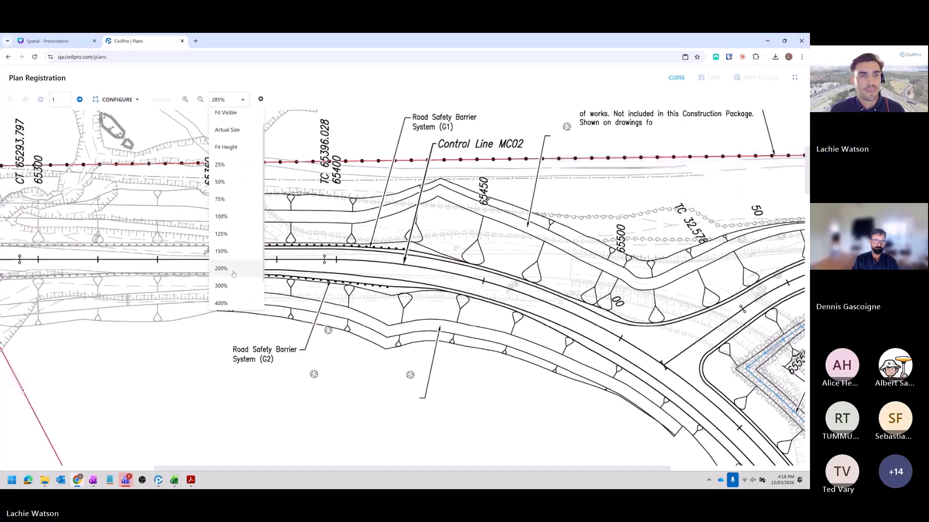
{"action": "left_click", "coordinate": [226, 286]}
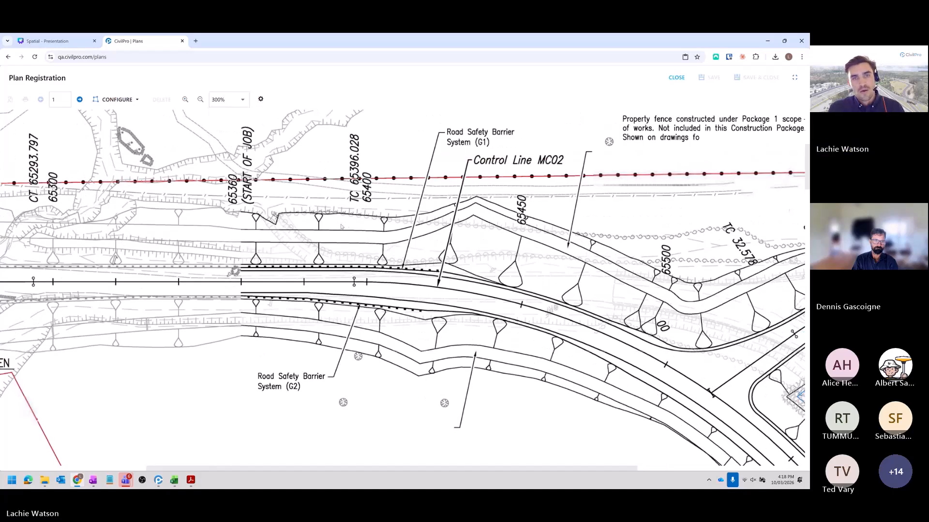
{"action": "scroll", "coordinate": [345, 226], "scroll_direction": "right", "scroll_amount": 3}
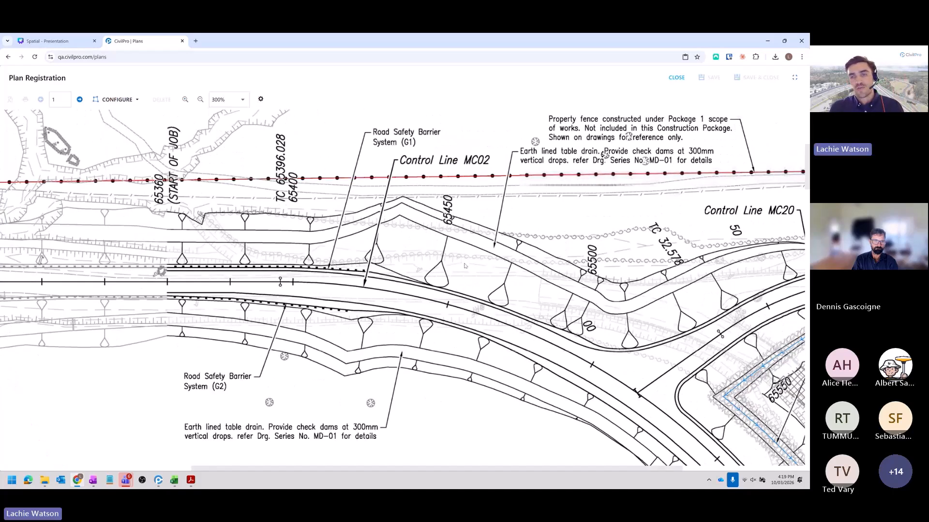
{"action": "scroll", "coordinate": [463, 266], "scroll_direction": "down", "scroll_amount": 1}
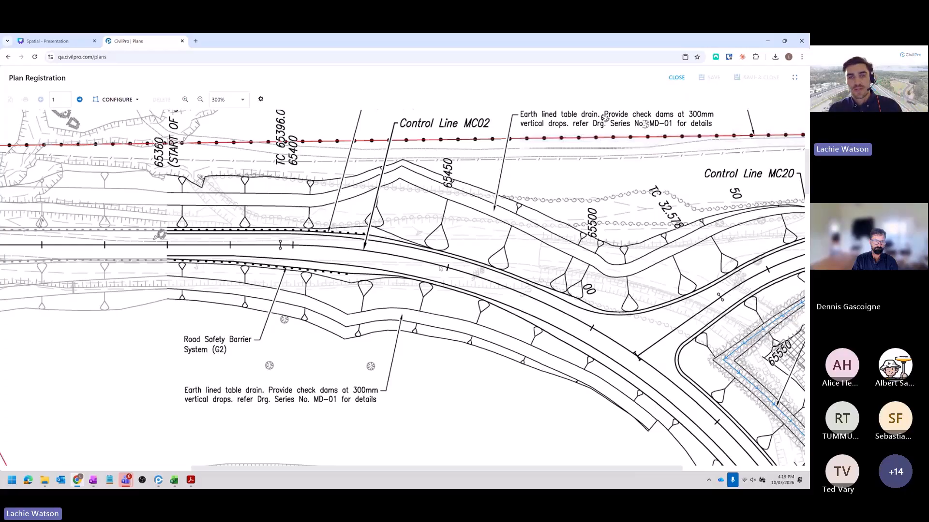
{"action": "scroll", "coordinate": [441, 269], "scroll_direction": "right", "scroll_amount": 5}
{"action": "scroll", "coordinate": [441, 269], "scroll_direction": "down", "scroll_amount": 2}
{"action": "scroll", "coordinate": [448, 275], "scroll_direction": "left", "scroll_amount": 5}
{"action": "scroll", "coordinate": [448, 276], "scroll_direction": "up", "scroll_amount": 1}
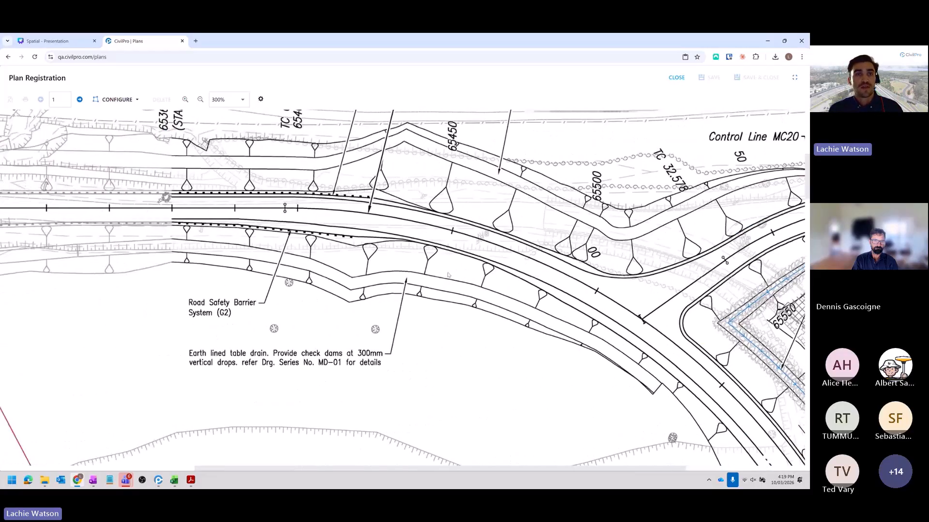
{"action": "scroll", "coordinate": [448, 276], "scroll_direction": "left", "scroll_amount": 3}
{"action": "scroll", "coordinate": [448, 275], "scroll_direction": "up", "scroll_amount": 1}
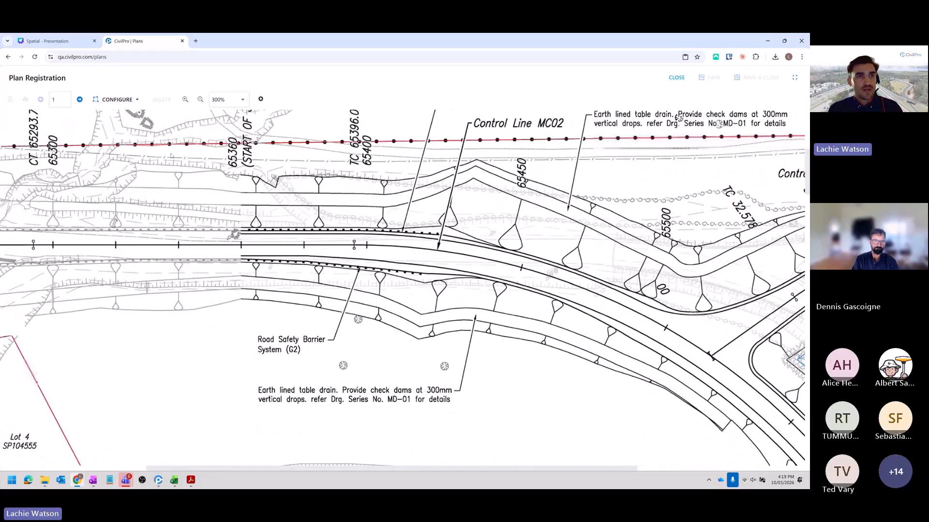
{"action": "left_click", "coordinate": [117, 99]}
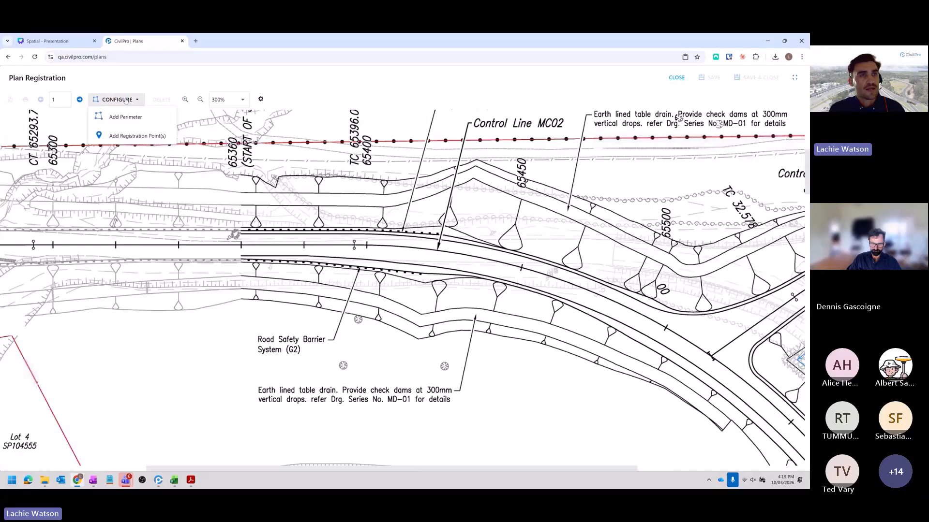
{"action": "left_click", "coordinate": [129, 137]}
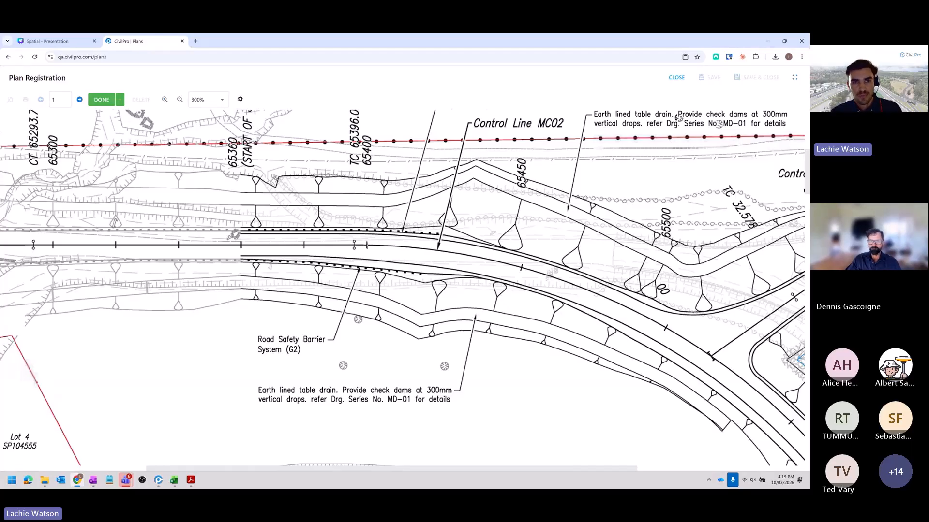
{"action": "left_click", "coordinate": [222, 100]}
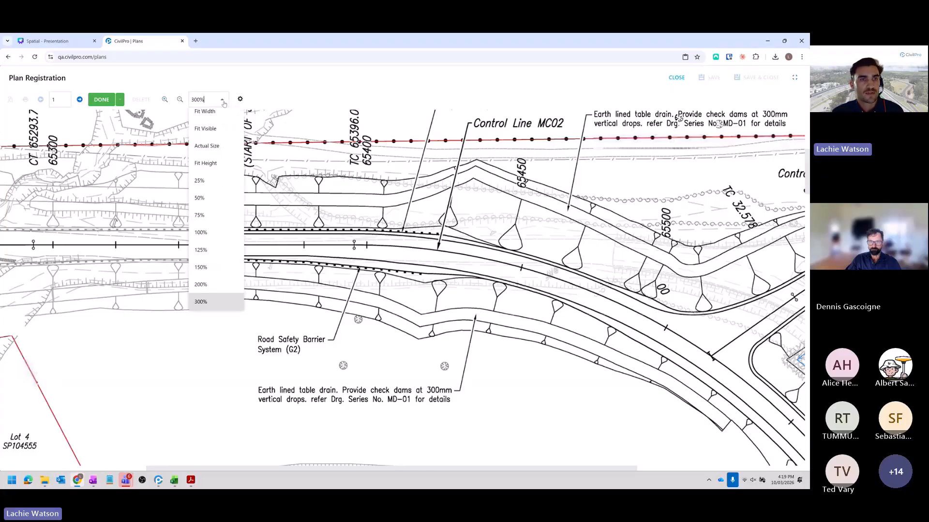
{"action": "left_click", "coordinate": [204, 300]}
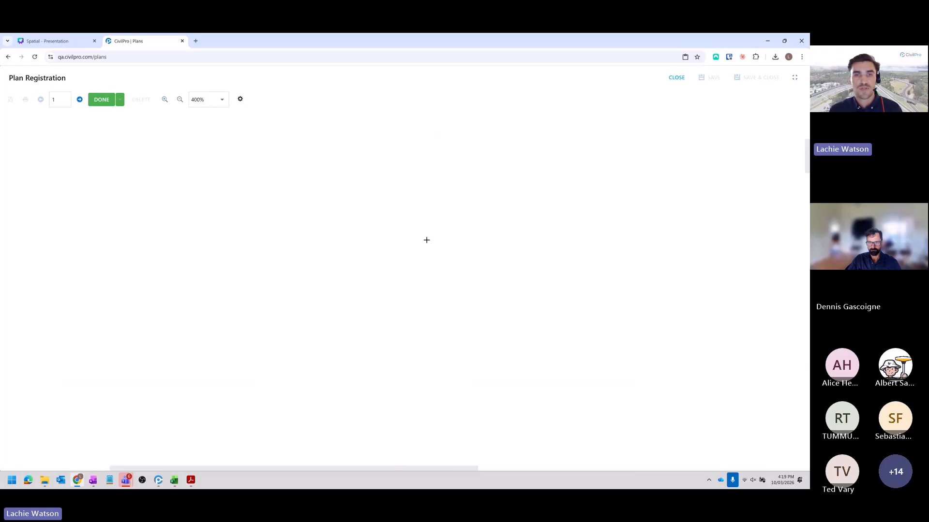
{"action": "mouse_move", "coordinate": [431, 277]}
{"action": "left_mouse_down"}
{"action": "mouse_move", "coordinate": [360, 209]}
{"action": "mouse_move", "coordinate": [357, 243]}
{"action": "left_mouse_up"}
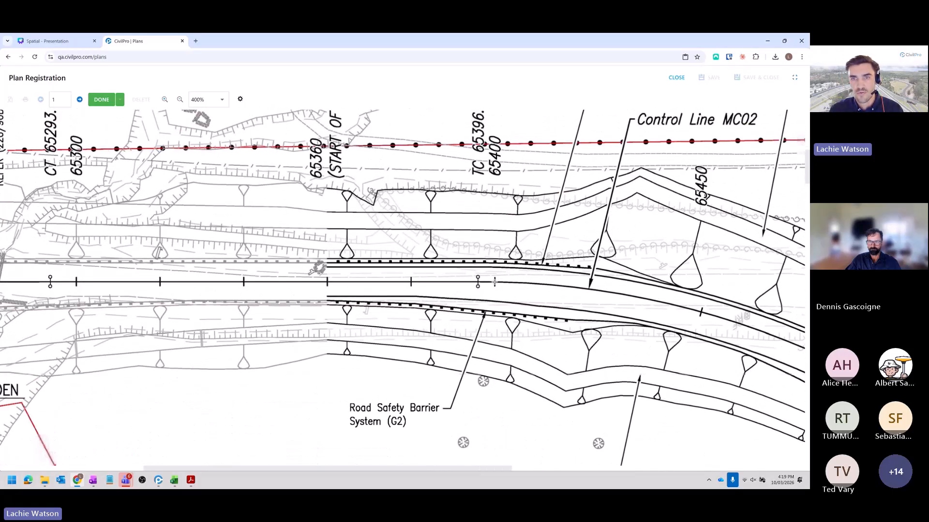
{"action": "left_click", "coordinate": [494, 282]}
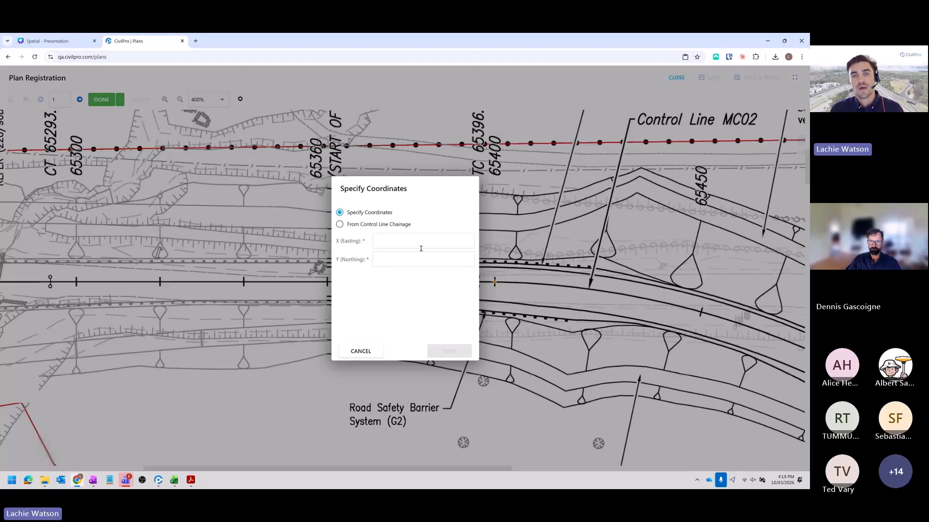
{"action": "left_click", "coordinate": [379, 238]}
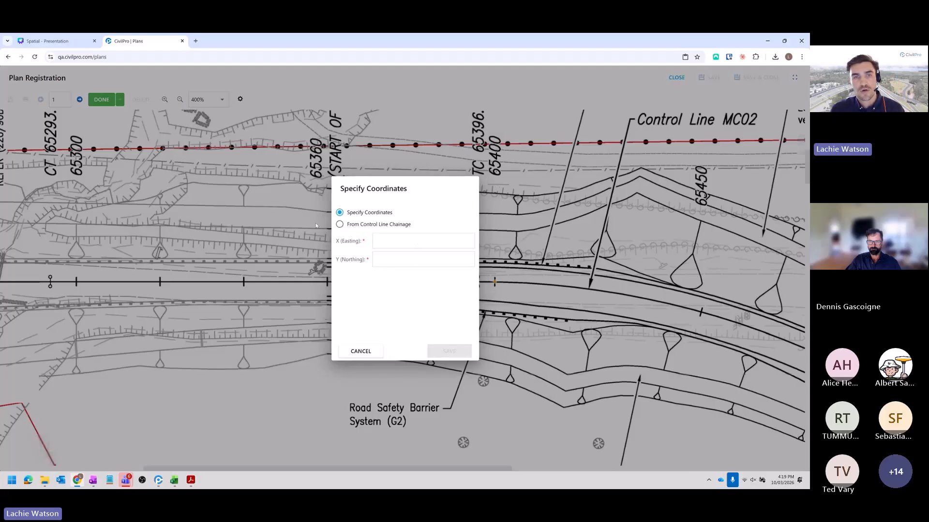
{"action": "left_click", "coordinate": [339, 225]}
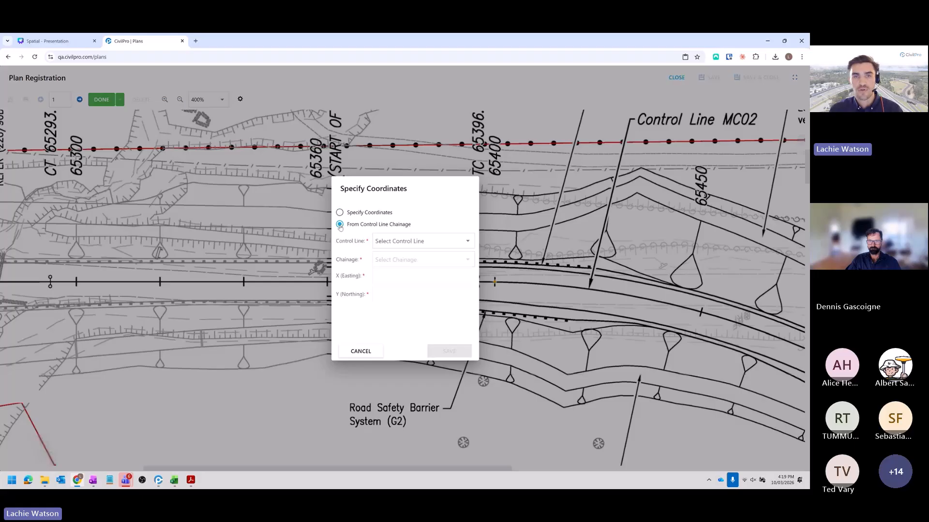
{"action": "left_click", "coordinate": [401, 242]}
{"action": "left_click", "coordinate": [406, 259]}
{"action": "left_click", "coordinate": [403, 262]}
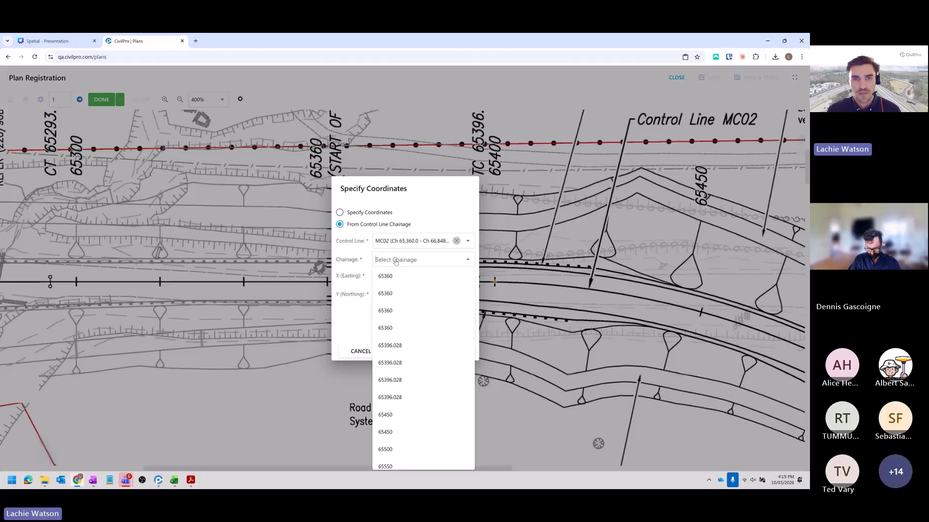
{"action": "scroll", "coordinate": [407, 368], "scroll_direction": "down", "scroll_amount": 1}
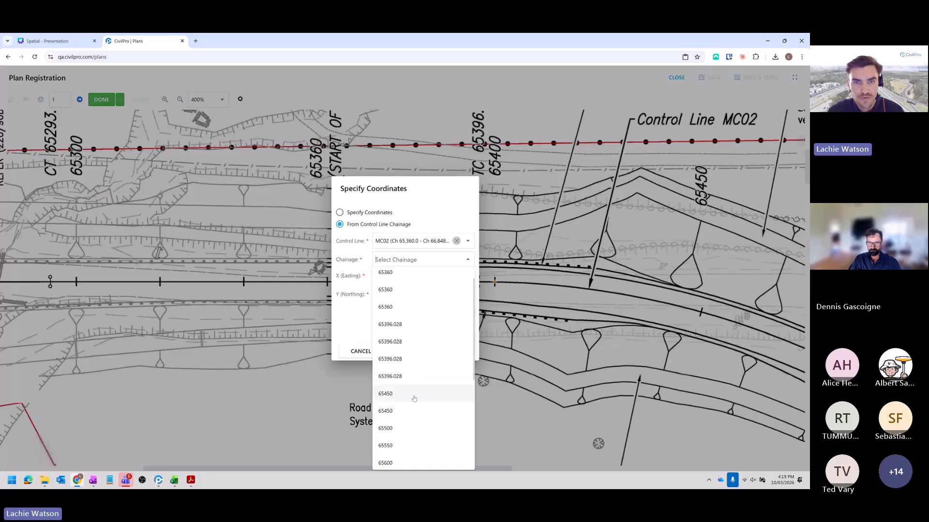
{"action": "left_click", "coordinate": [360, 351]}
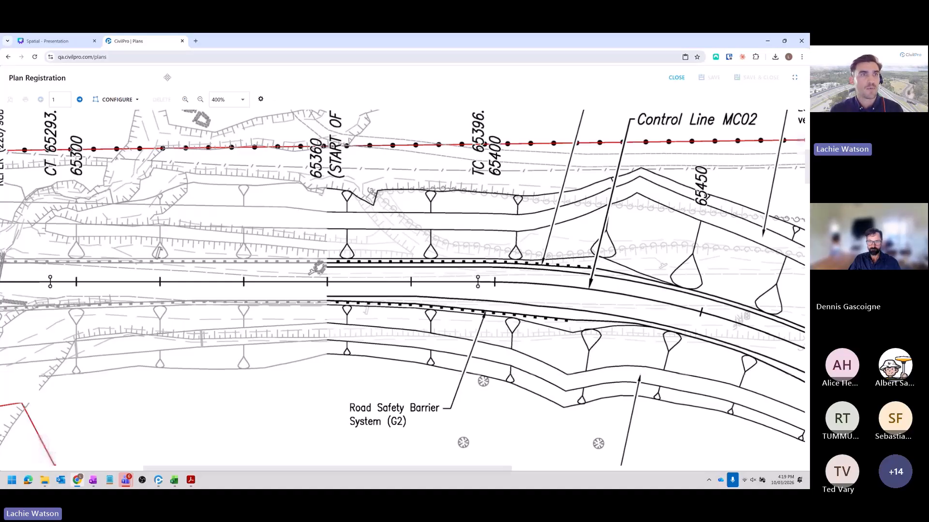
- Add a registration point at the 65360 start-of-job mark, taking its coordinates from chainage 65360 of control line MC02
{"action": "left_click", "coordinate": [116, 99]}
{"action": "left_click", "coordinate": [130, 135]}
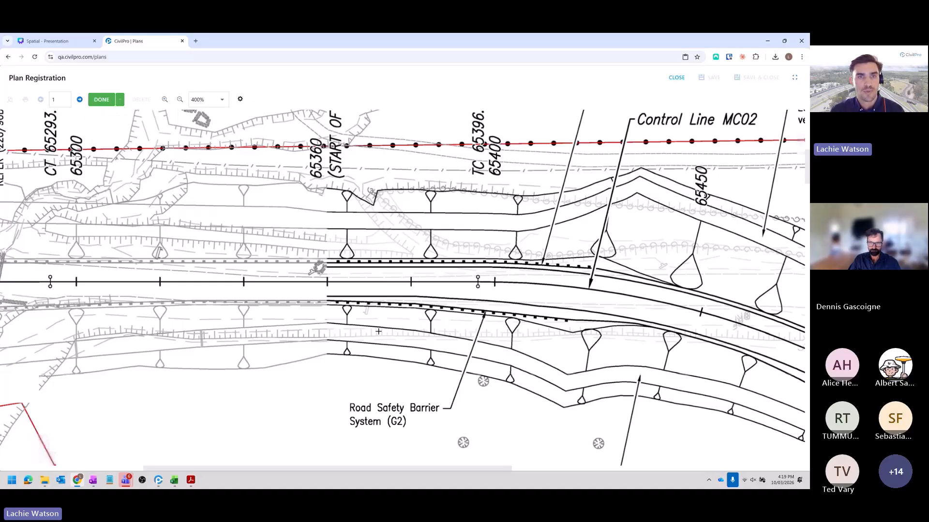
{"action": "left_click", "coordinate": [328, 283]}
{"action": "left_click", "coordinate": [426, 242]}
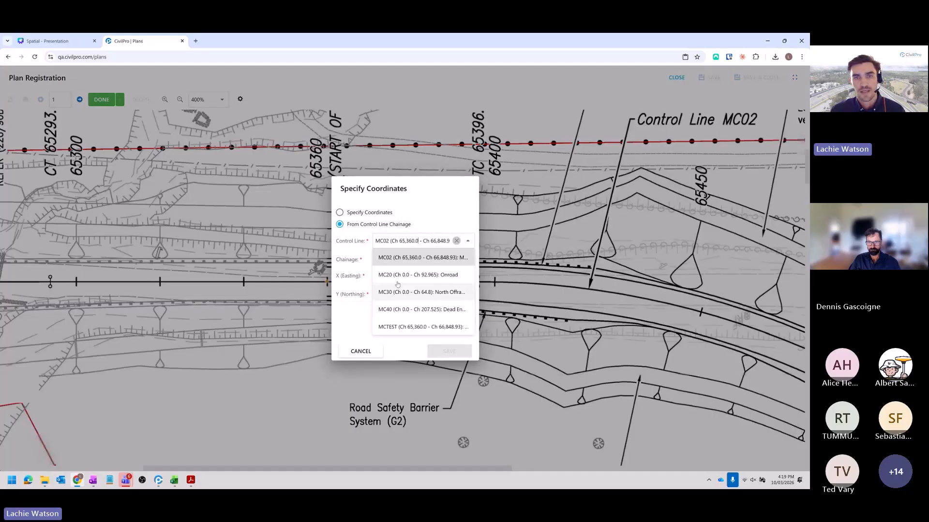
{"action": "left_click", "coordinate": [400, 257]}
{"action": "left_click", "coordinate": [404, 259]}
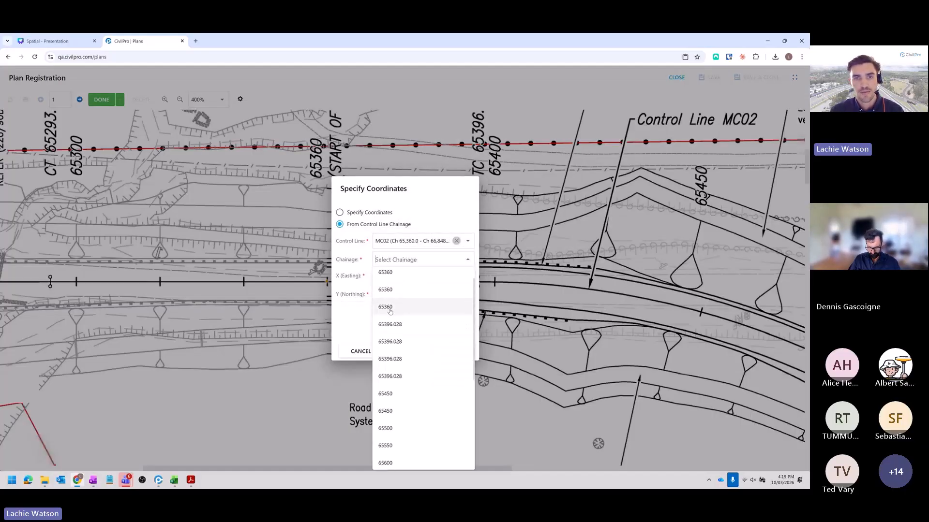
{"action": "left_click", "coordinate": [391, 307]}
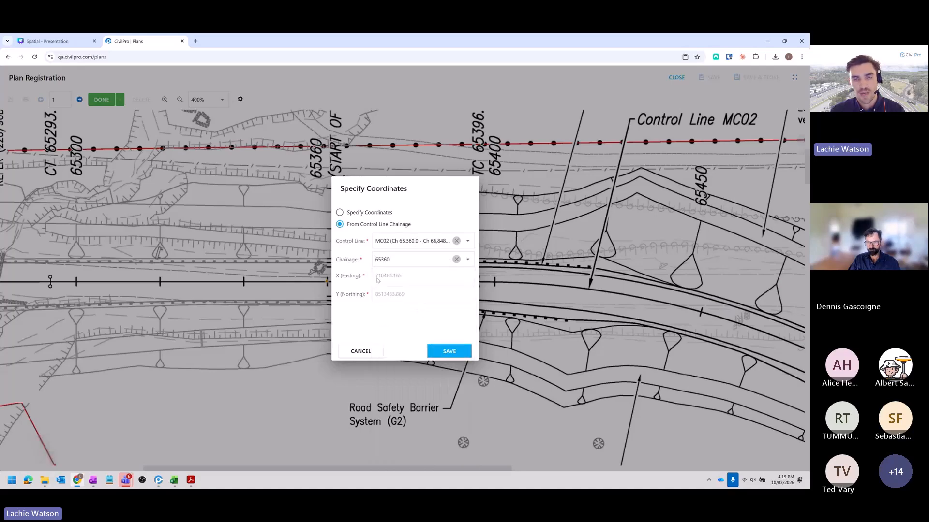
{"action": "left_click", "coordinate": [450, 351]}
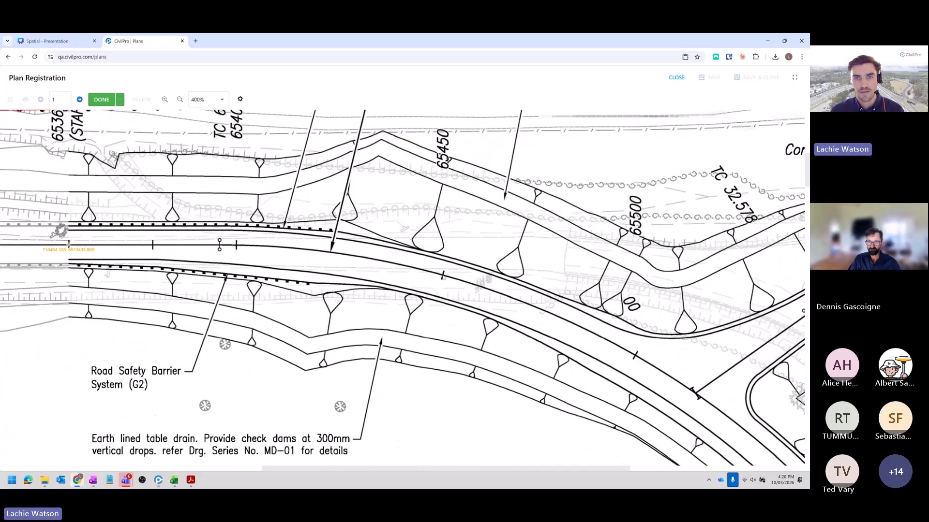
- Add a second registration point at the 65450 mark on the curve, using MC02 chainage 65450 for its coordinates
{"action": "left_click", "coordinate": [443, 277]}
{"action": "left_click", "coordinate": [396, 261]}
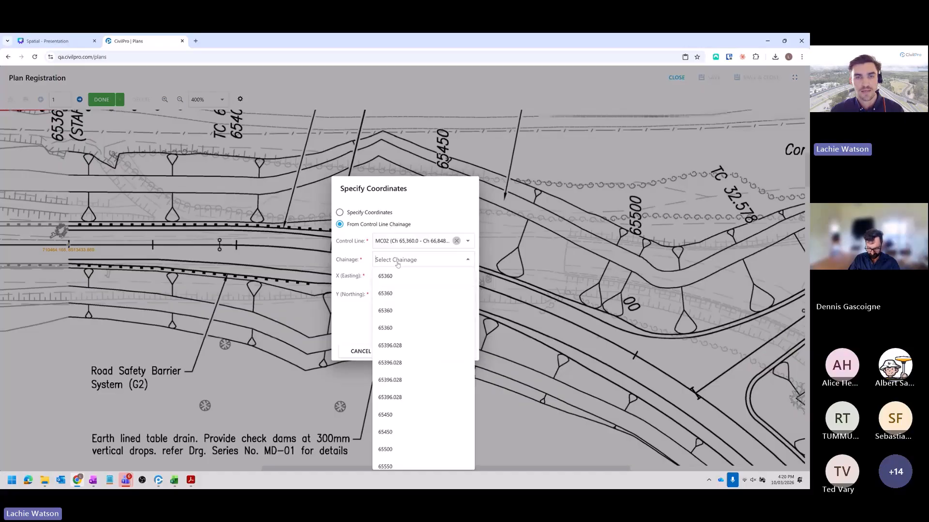
{"action": "scroll", "coordinate": [395, 372], "scroll_direction": "down", "scroll_amount": 1}
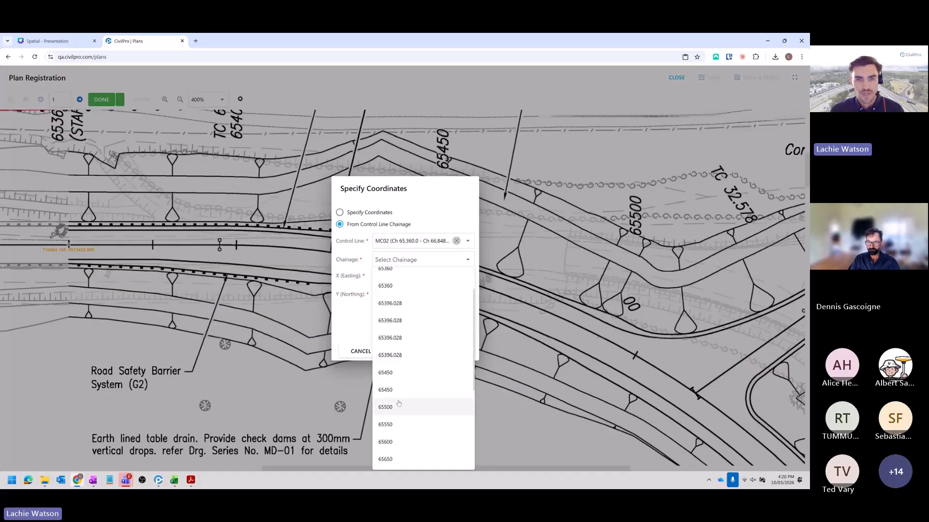
{"action": "left_click", "coordinate": [398, 406]}
{"action": "left_click", "coordinate": [448, 351]}
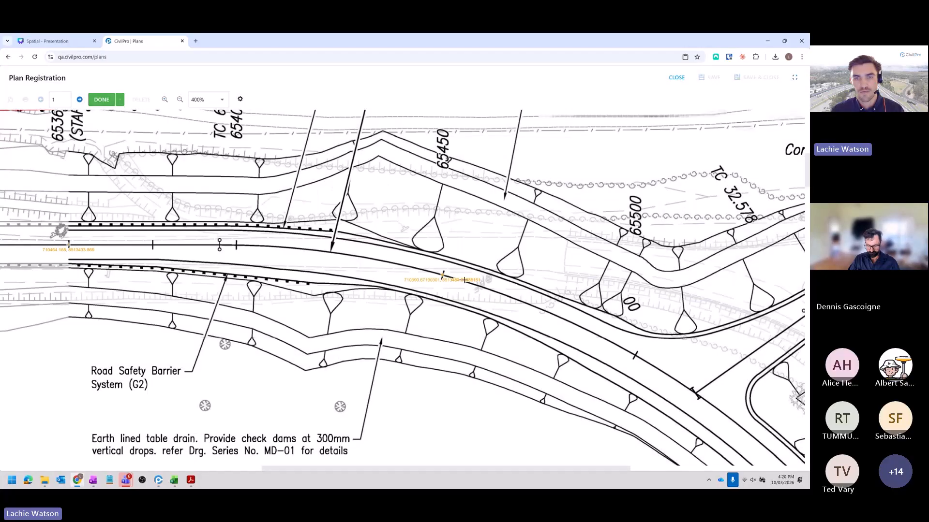
- Add a third registration point at the 65550 mark beyond the roadhouse intersection, using MC02 chainage 65550 for its coordinates
{"action": "scroll", "coordinate": [465, 280], "scroll_direction": "right", "scroll_amount": 4}
{"action": "scroll", "coordinate": [465, 280], "scroll_direction": "down", "scroll_amount": 2}
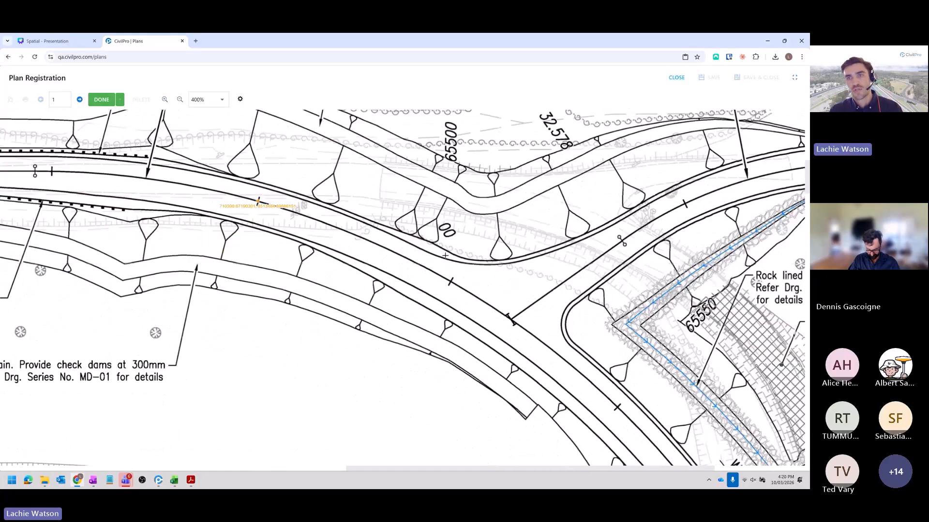
{"action": "scroll", "coordinate": [445, 256], "scroll_direction": "right", "scroll_amount": 3}
{"action": "scroll", "coordinate": [455, 280], "scroll_direction": "down", "scroll_amount": 2}
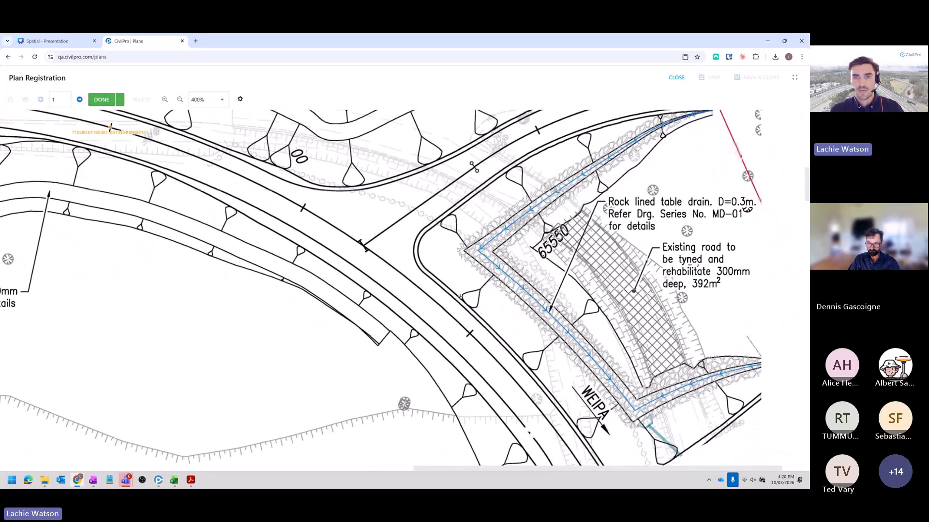
{"action": "scroll", "coordinate": [471, 300], "scroll_direction": "down", "scroll_amount": 1}
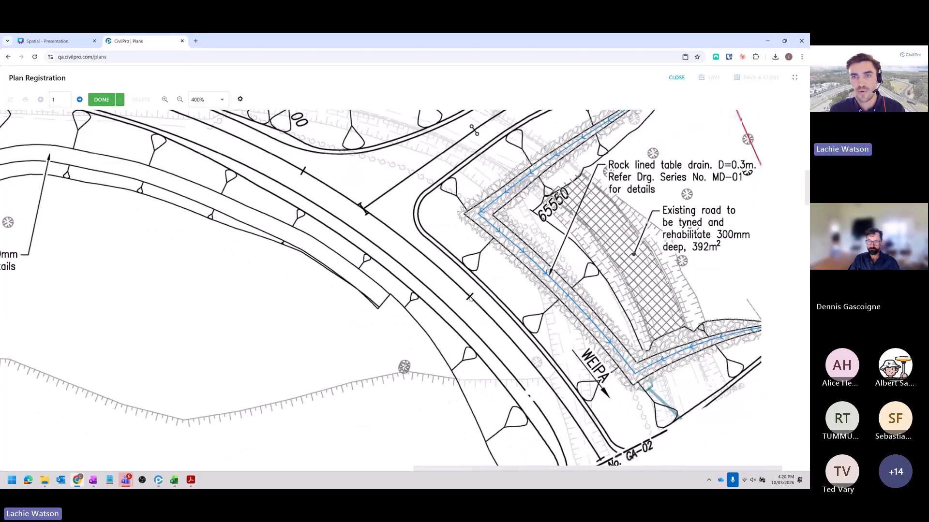
{"action": "left_click", "coordinate": [470, 298]}
{"action": "left_click", "coordinate": [407, 260]}
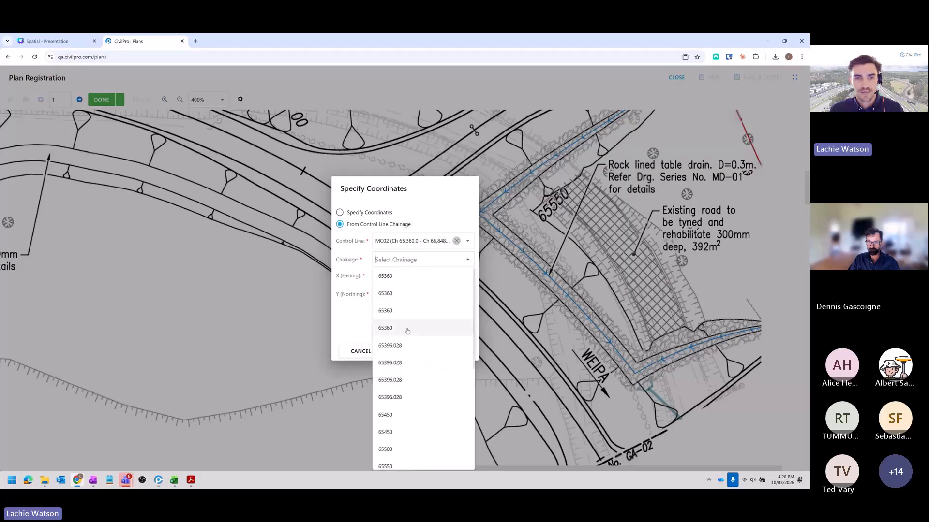
{"action": "left_click", "coordinate": [406, 466]}
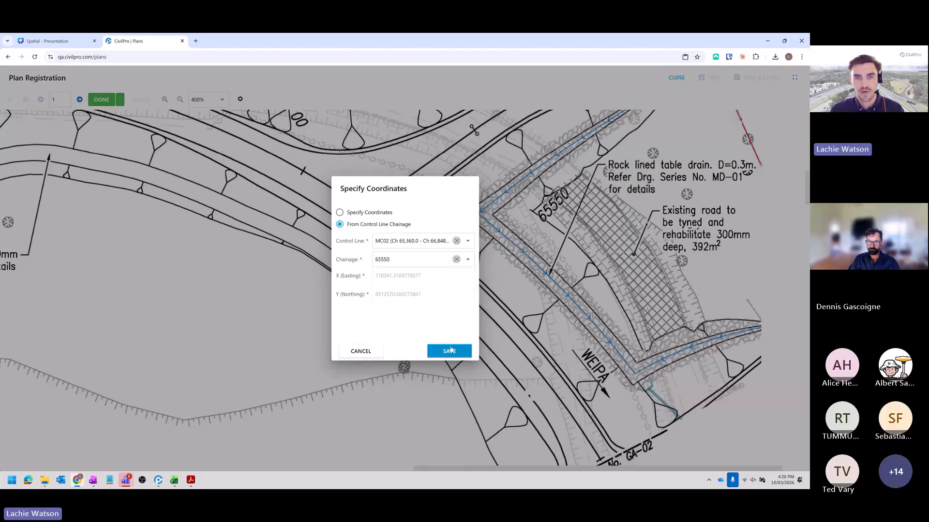
{"action": "left_click", "coordinate": [450, 350]}
- Add a perimeter around the drawing area of page 1, excluding the Public Utility Plant and Notes boxes and following the slanted match line
{"action": "scroll", "coordinate": [461, 291], "scroll_direction": "down", "scroll_amount": 2}
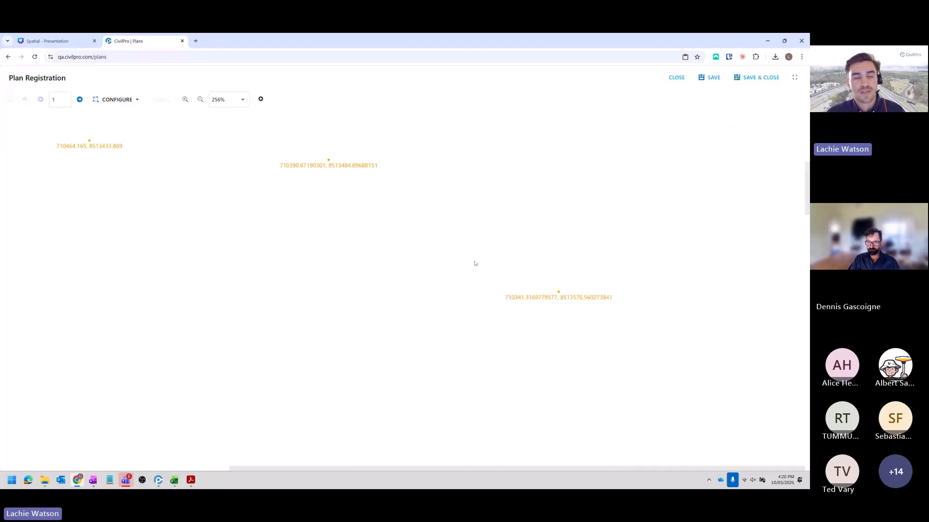
{"action": "scroll", "coordinate": [497, 271], "scroll_direction": "down", "scroll_amount": 1}
{"action": "scroll", "coordinate": [471, 306], "scroll_direction": "down", "scroll_amount": 1}
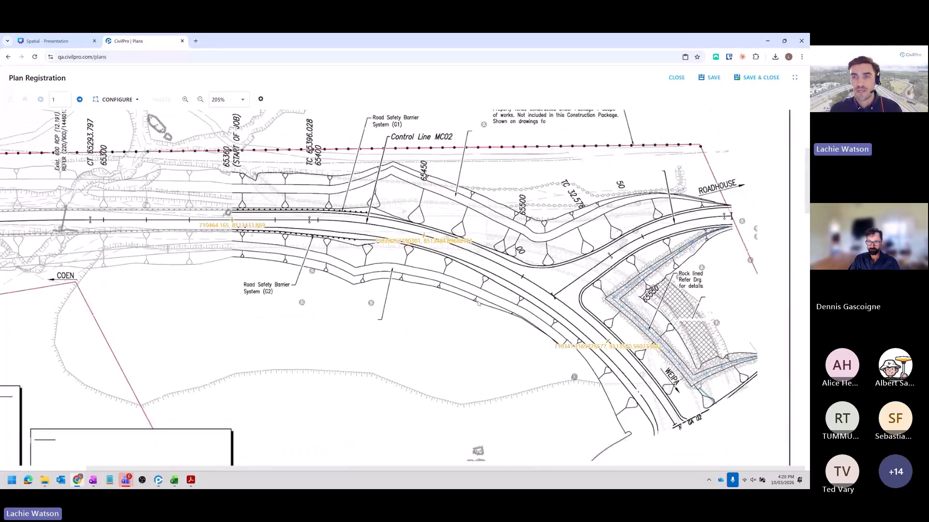
{"action": "scroll", "coordinate": [473, 309], "scroll_direction": "down", "scroll_amount": 1}
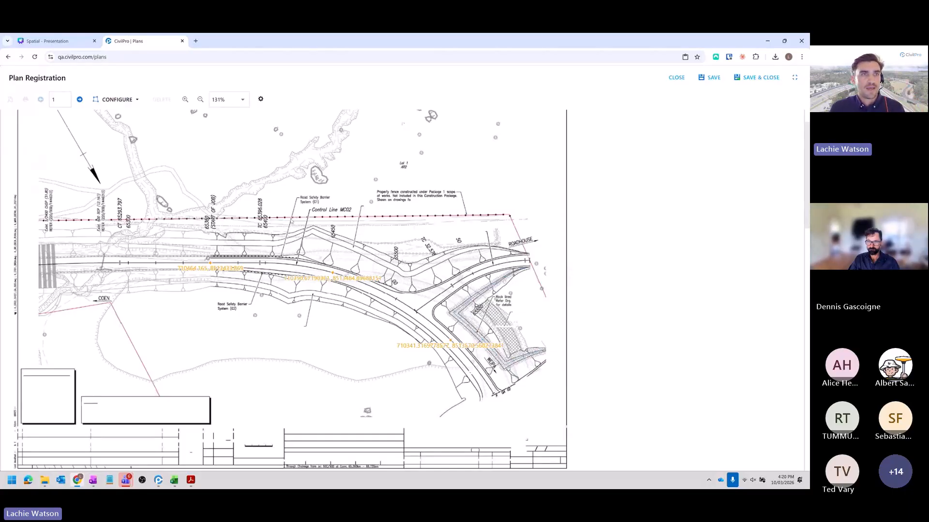
{"action": "scroll", "coordinate": [128, 133], "scroll_direction": "up", "scroll_amount": 2}
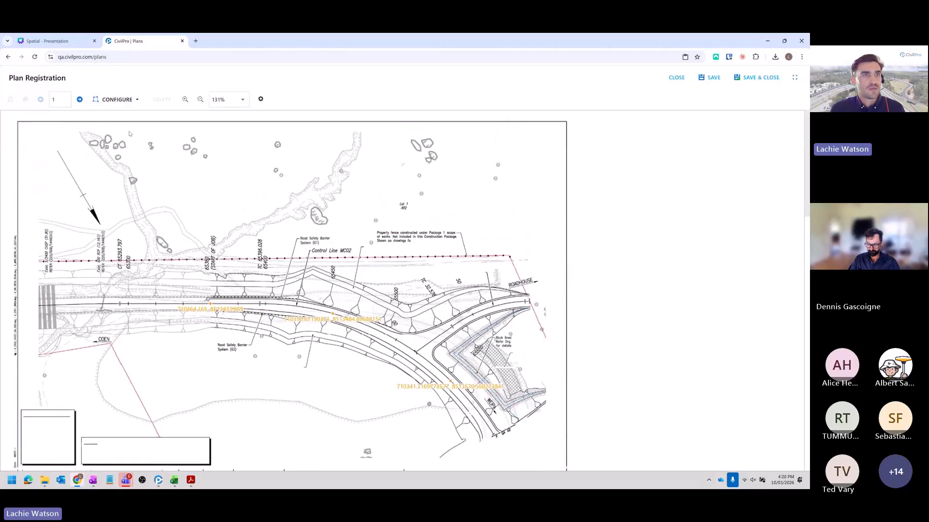
{"action": "left_click", "coordinate": [122, 100]}
{"action": "left_click", "coordinate": [127, 116]}
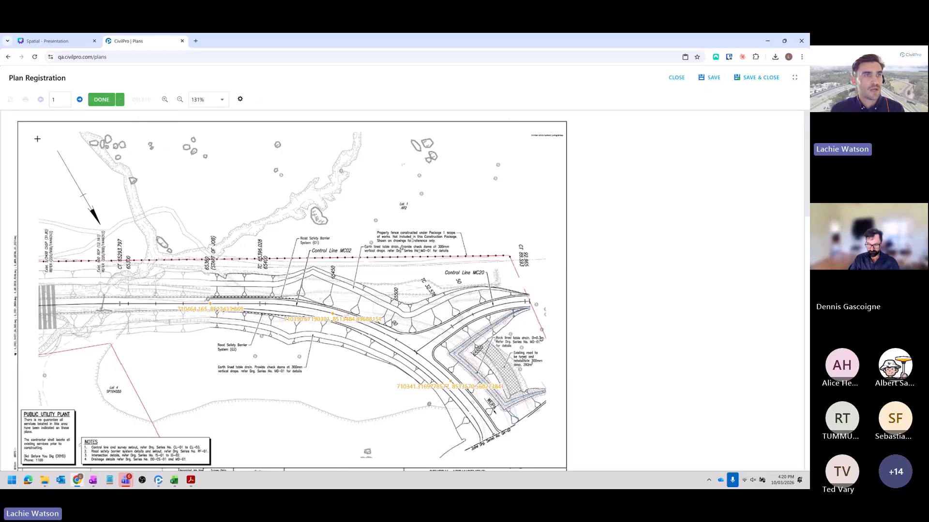
{"action": "left_click", "coordinate": [36, 137]}
{"action": "left_click", "coordinate": [37, 401]}
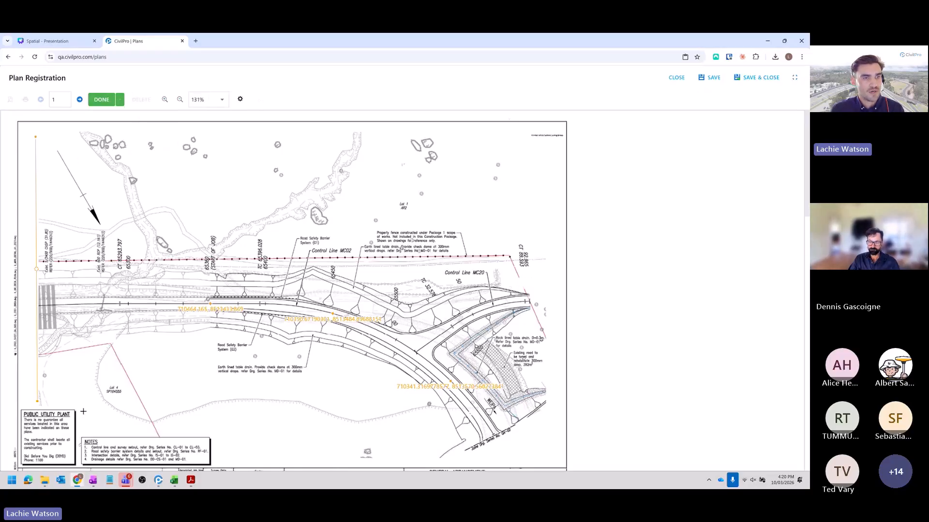
{"action": "left_click", "coordinate": [84, 403]}
{"action": "left_click", "coordinate": [84, 429]}
{"action": "left_click", "coordinate": [213, 429]}
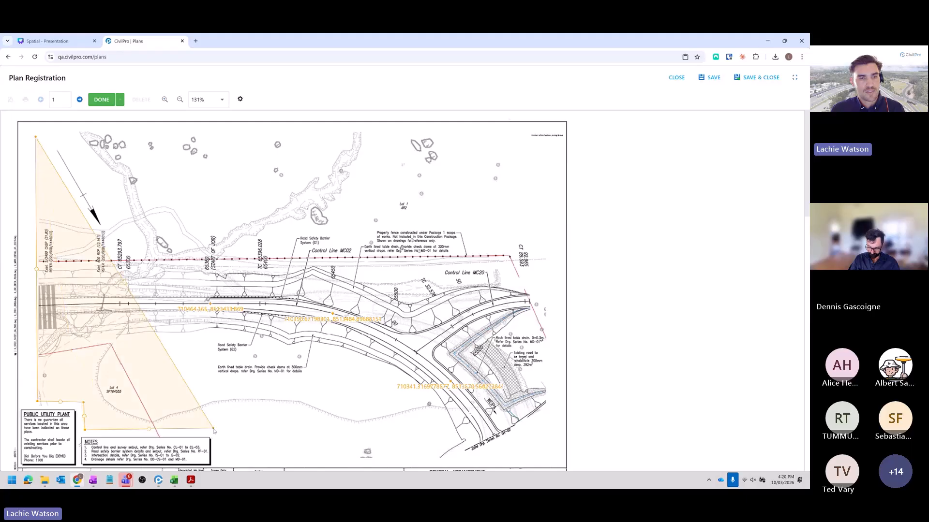
{"action": "left_click", "coordinate": [217, 459]}
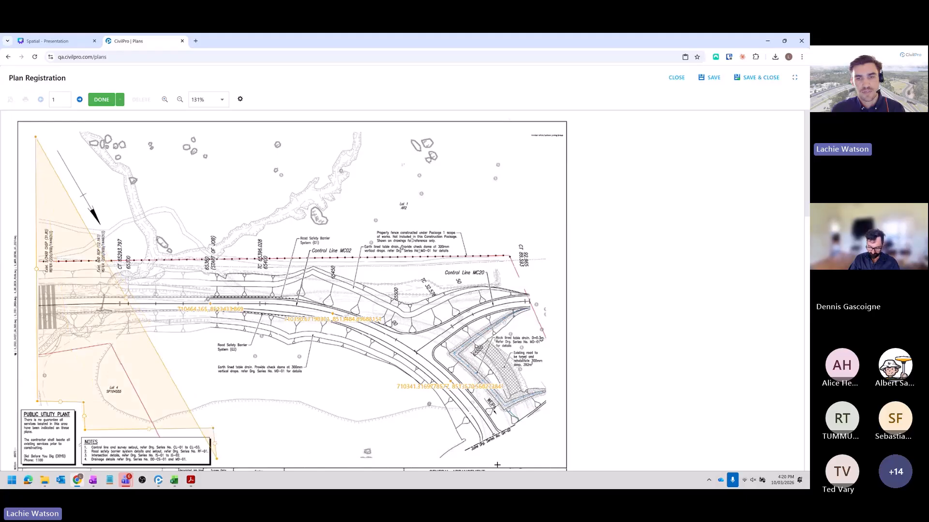
{"action": "left_click", "coordinate": [439, 457]}
{"action": "left_click", "coordinate": [464, 449]}
{"action": "left_click", "coordinate": [514, 425]}
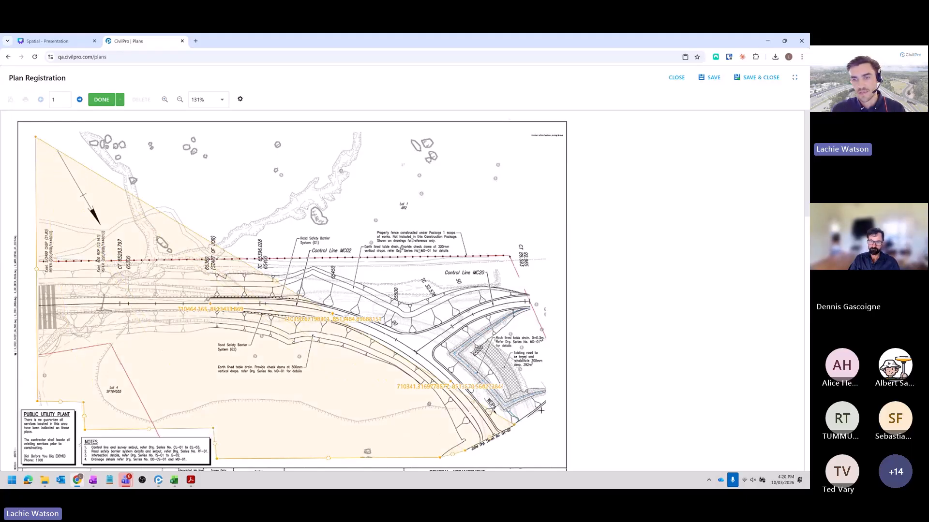
{"action": "scroll", "coordinate": [540, 410], "scroll_direction": "down", "scroll_amount": 1}
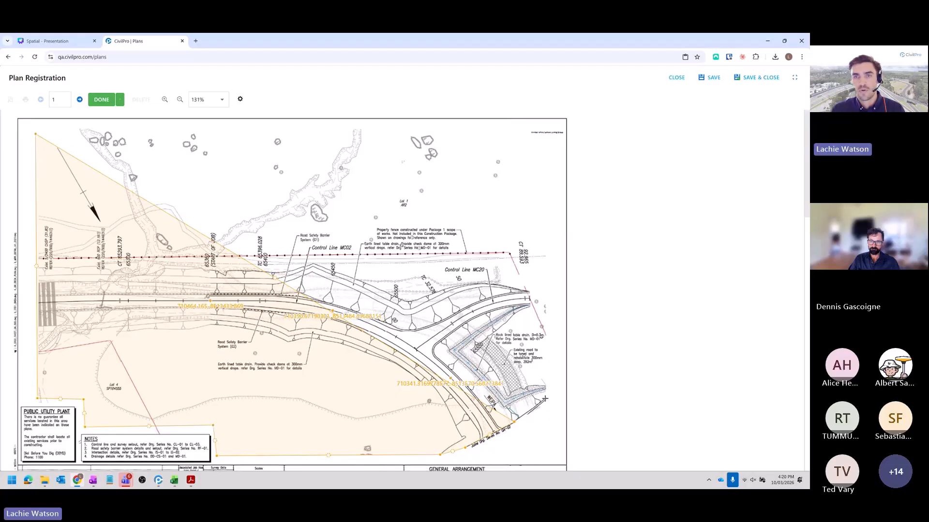
{"action": "left_click", "coordinate": [545, 400]}
{"action": "left_click", "coordinate": [537, 140]}
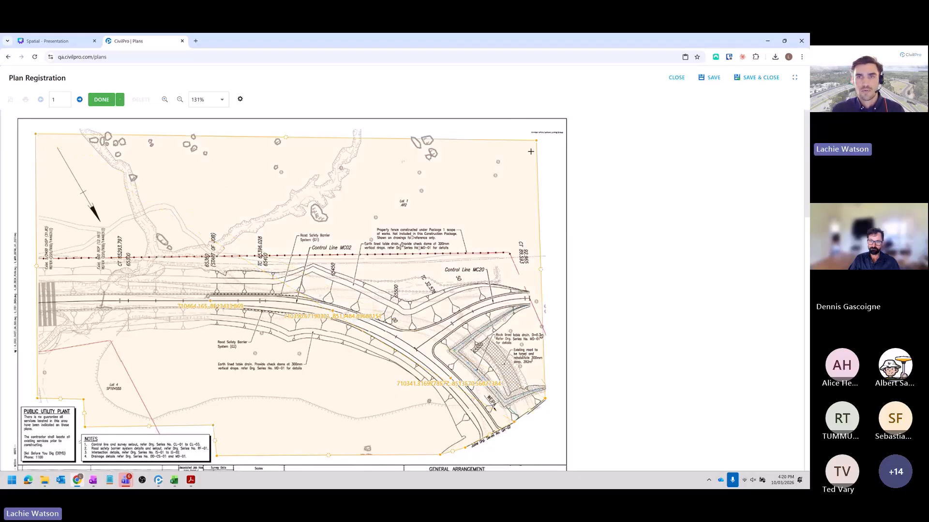
- Finish the page 1 perimeter and save the registration progress
{"action": "left_click", "coordinate": [101, 100]}
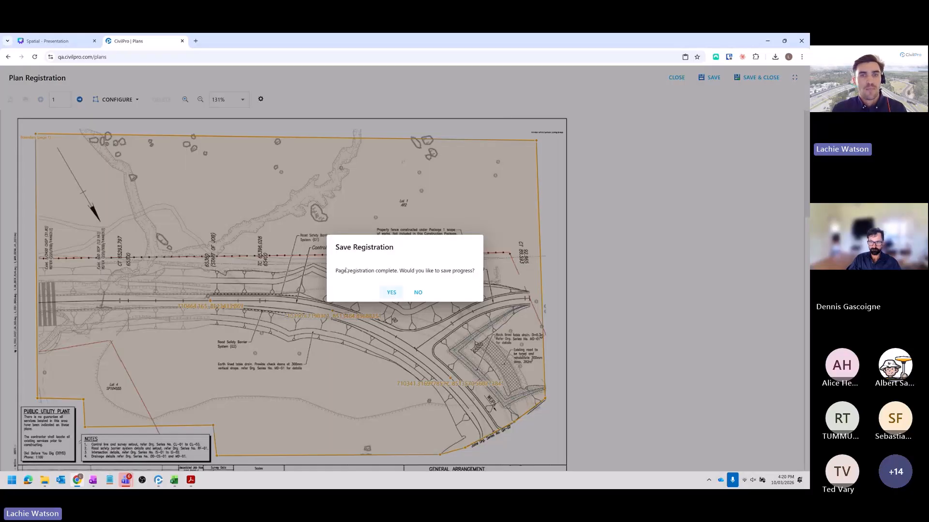
{"action": "left_click", "coordinate": [392, 293]}
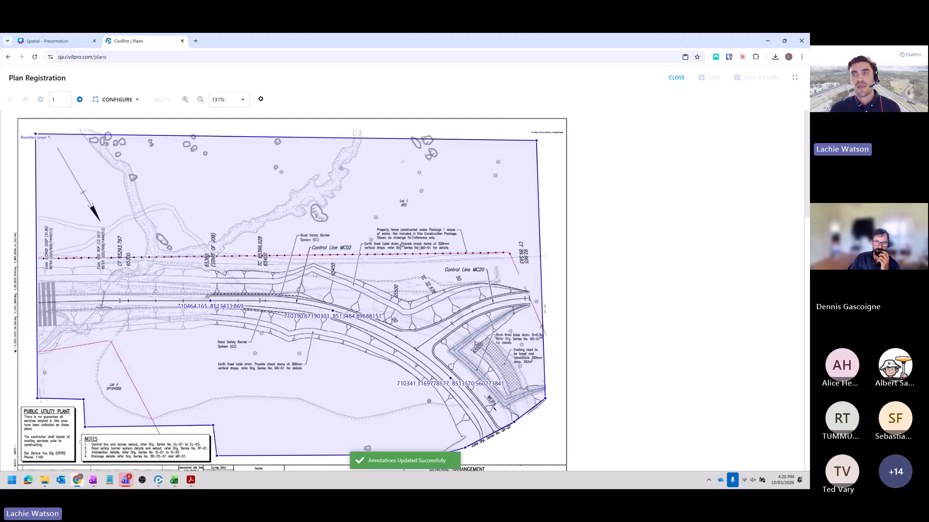
{"action": "scroll", "coordinate": [314, 274], "scroll_direction": "down", "scroll_amount": 8}
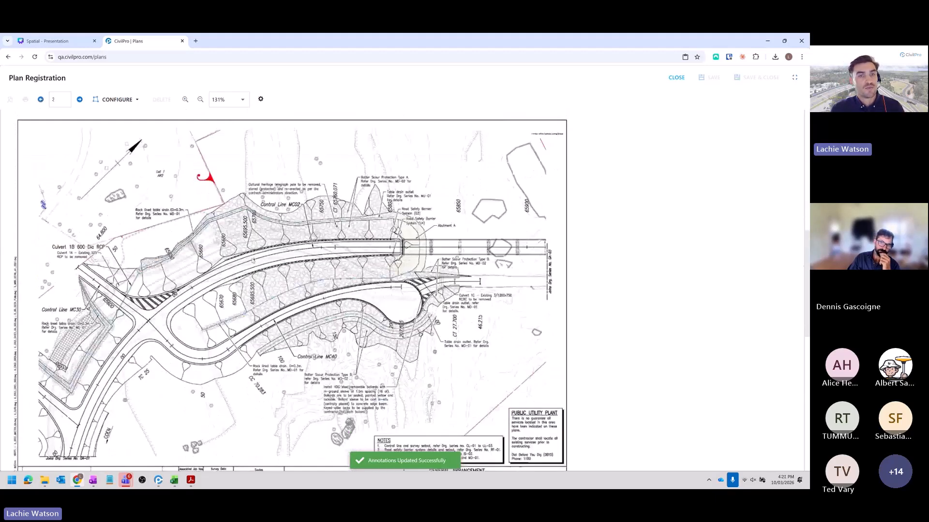
{"action": "scroll", "coordinate": [410, 240], "scroll_direction": "up", "scroll_amount": 8}
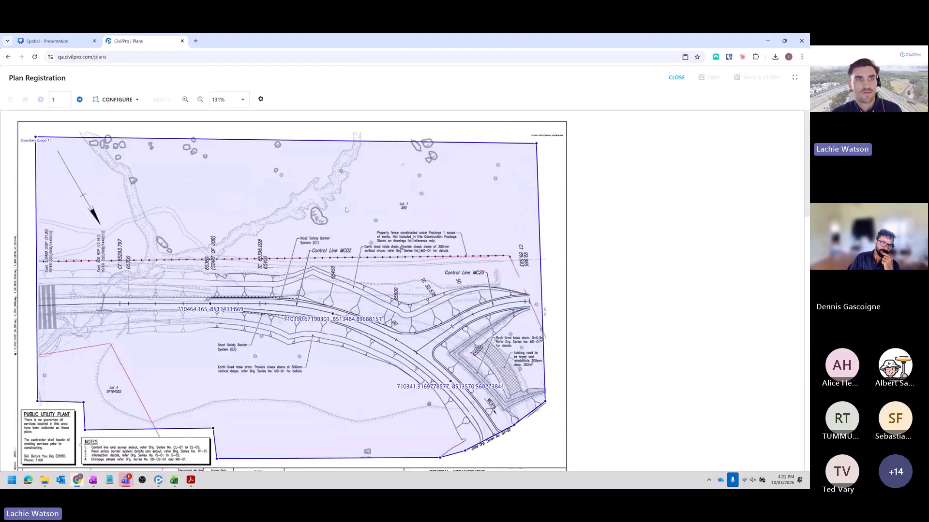
- Move the perimeter's upper-right corner outward on page 1 so its edges line up with the drawing, and save and close the plan registration
{"action": "left_click", "coordinate": [346, 210]}
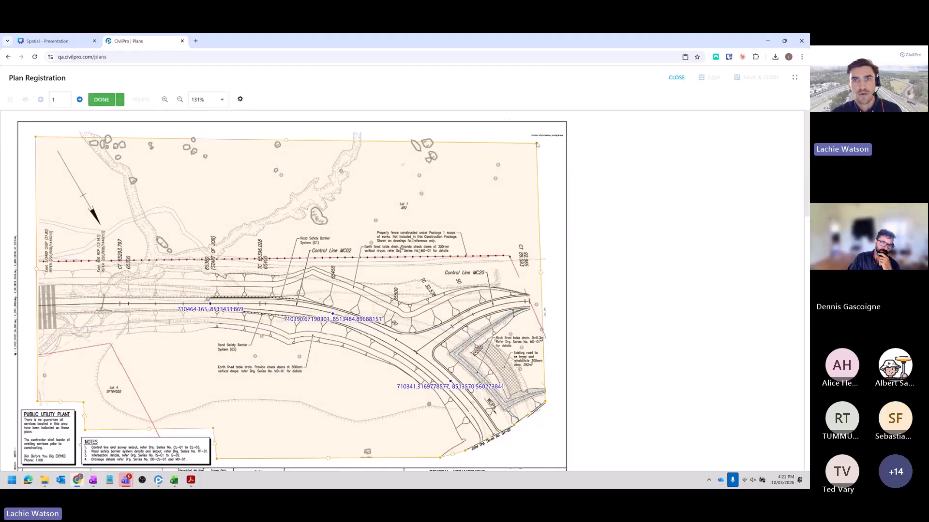
{"action": "left_click_drag", "start_coordinate": [537, 145], "coordinate": [545, 135]}
{"action": "left_click", "coordinate": [374, 166]}
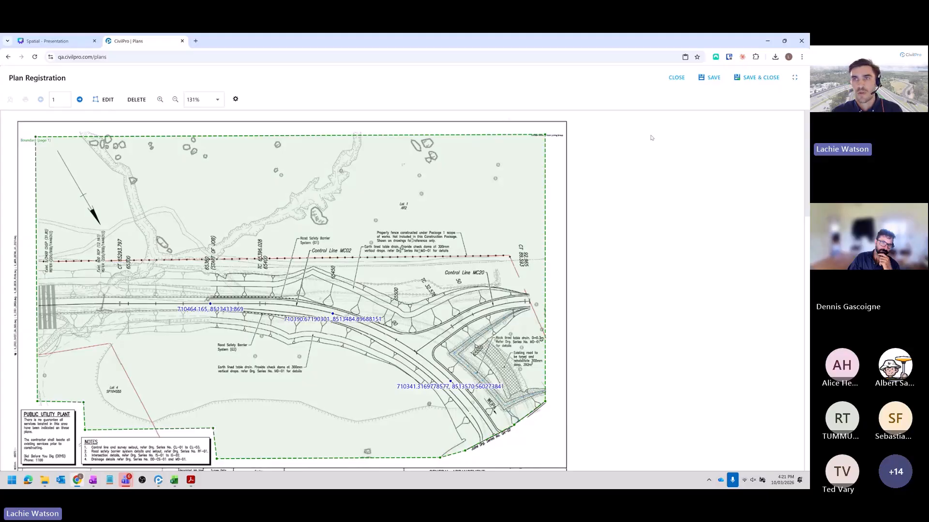
{"action": "left_click", "coordinate": [747, 77]}
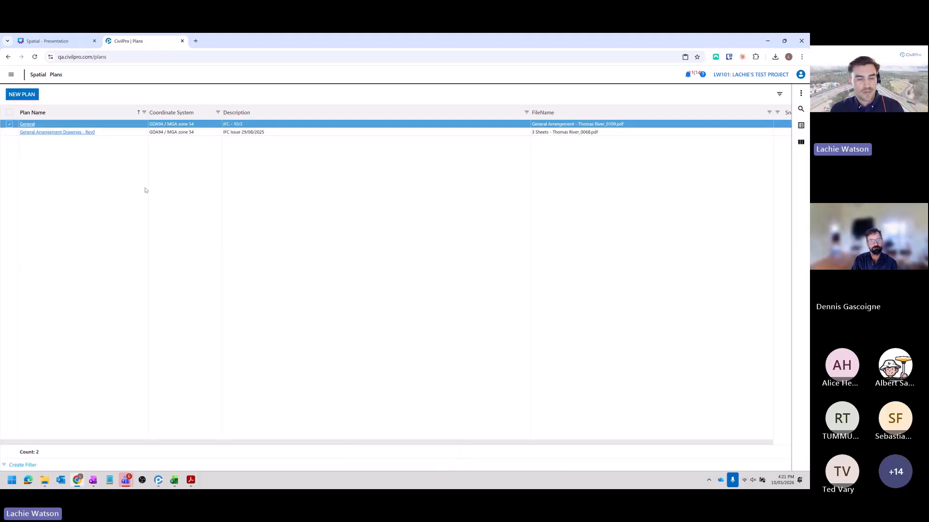
- Start a new lot in the Lot Register with work type SB - Subbase and area code STH - South Abutment
{"action": "left_click", "coordinate": [11, 74]}
{"action": "mouse_move", "coordinate": [53, 153]}
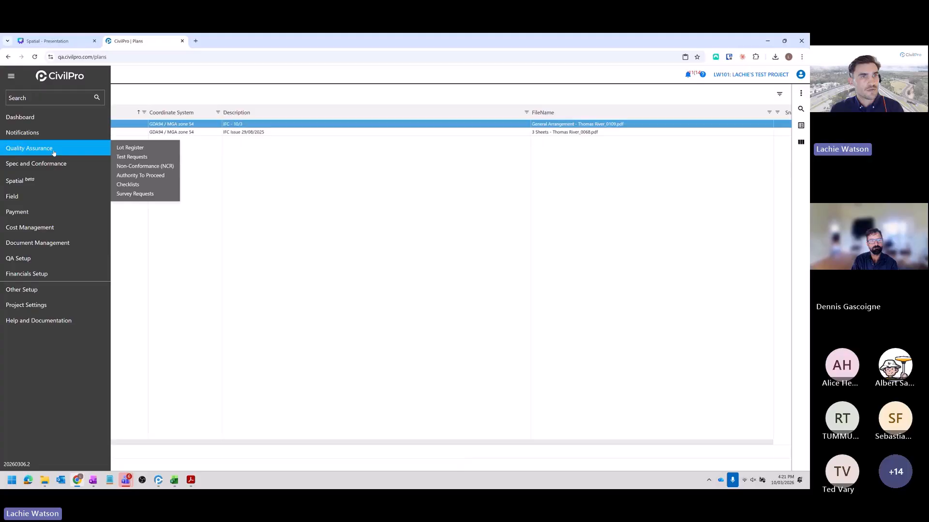
{"action": "left_click", "coordinate": [128, 148]}
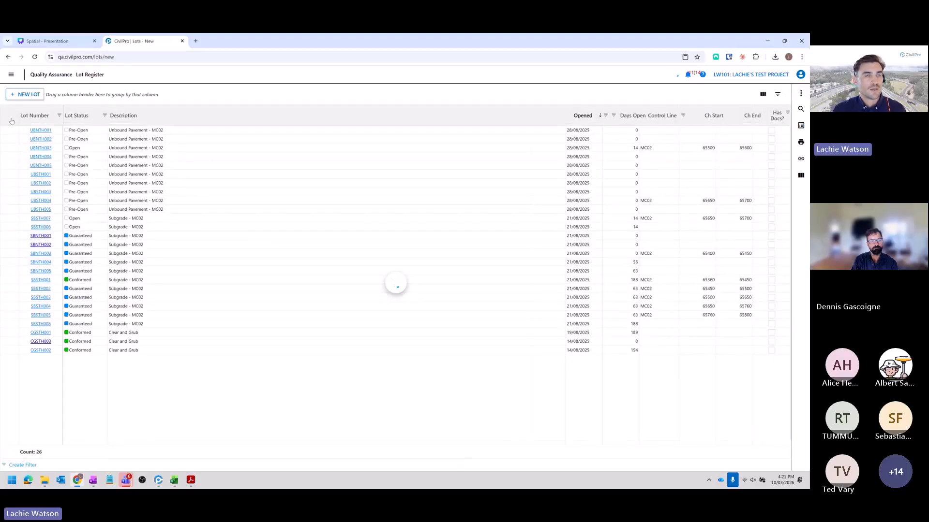
{"action": "left_click", "coordinate": [236, 157]}
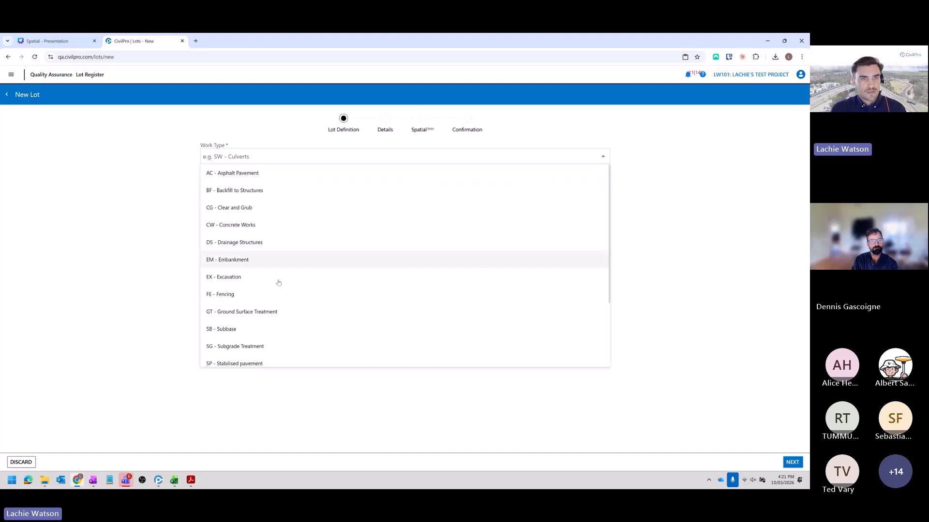
{"action": "scroll", "coordinate": [271, 300], "scroll_direction": "down", "scroll_amount": 1}
{"action": "left_click", "coordinate": [253, 287]}
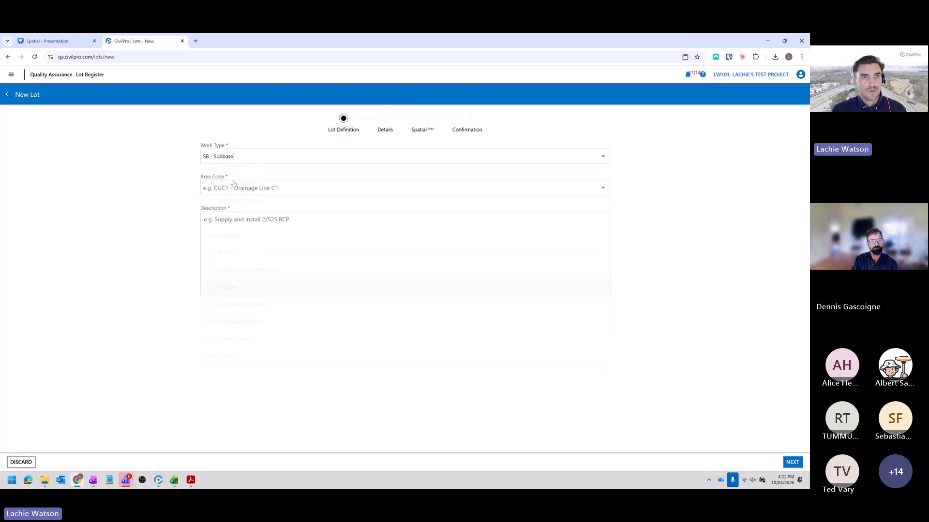
{"action": "left_click", "coordinate": [232, 188]}
{"action": "left_click", "coordinate": [232, 221]}
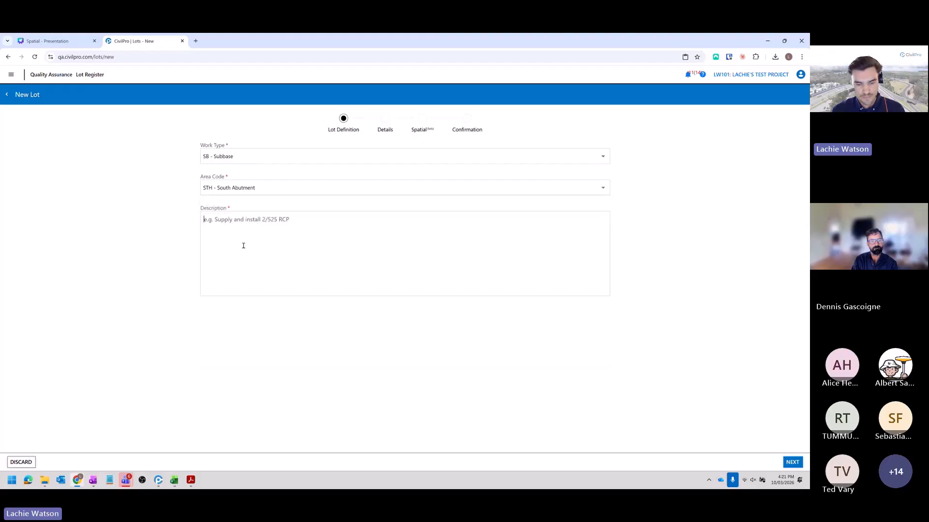
- Describe the lot as "Subbase Lot" and proceed through the details to the lot's spatial stage
{"action": "left_click", "coordinate": [243, 246]}
{"action": "type", "text": "Subbase Lot"}
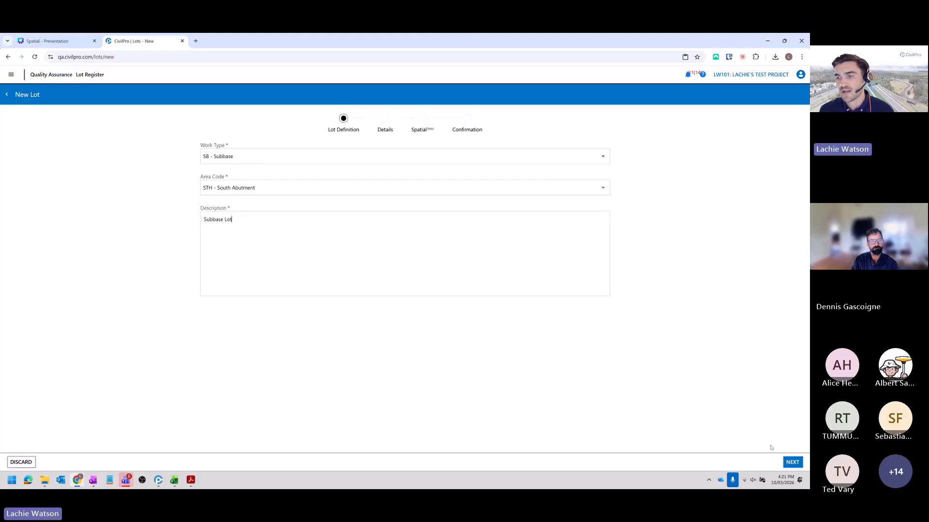
{"action": "left_click", "coordinate": [793, 463]}
{"action": "left_click", "coordinate": [792, 462]}
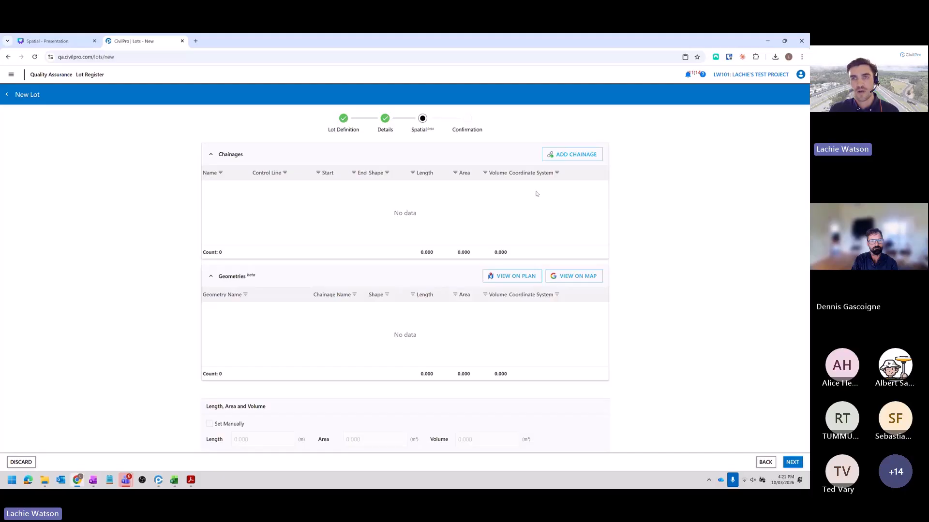
- Add a polygon chainage on control line MC02, starting at 65400 with a left offset of -5 and a right offset of 8
{"action": "left_click", "coordinate": [575, 155]}
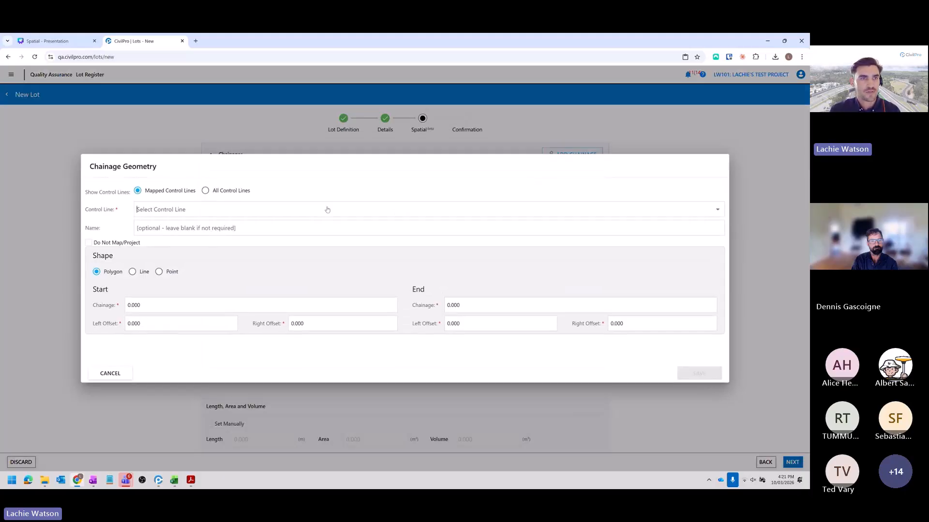
{"action": "left_click", "coordinate": [146, 211]}
{"action": "left_click", "coordinate": [174, 226]}
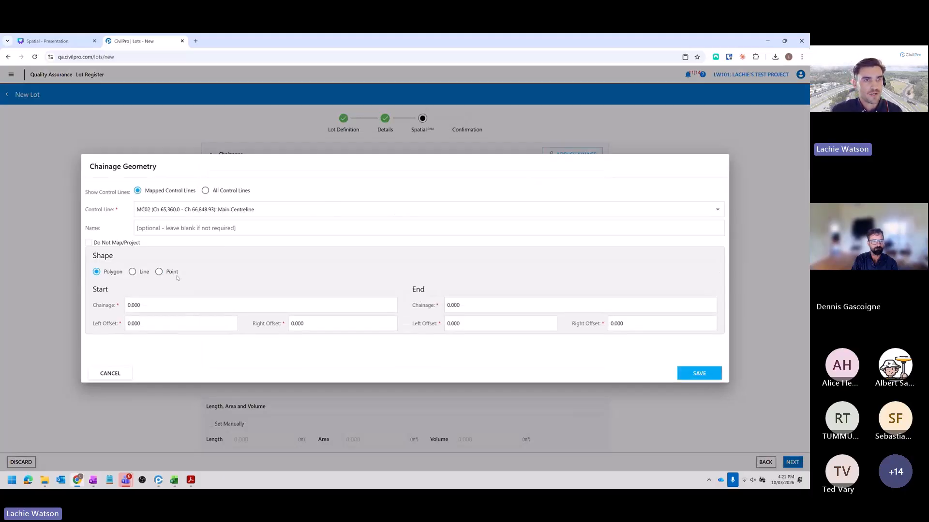
{"action": "left_click", "coordinate": [134, 306]}
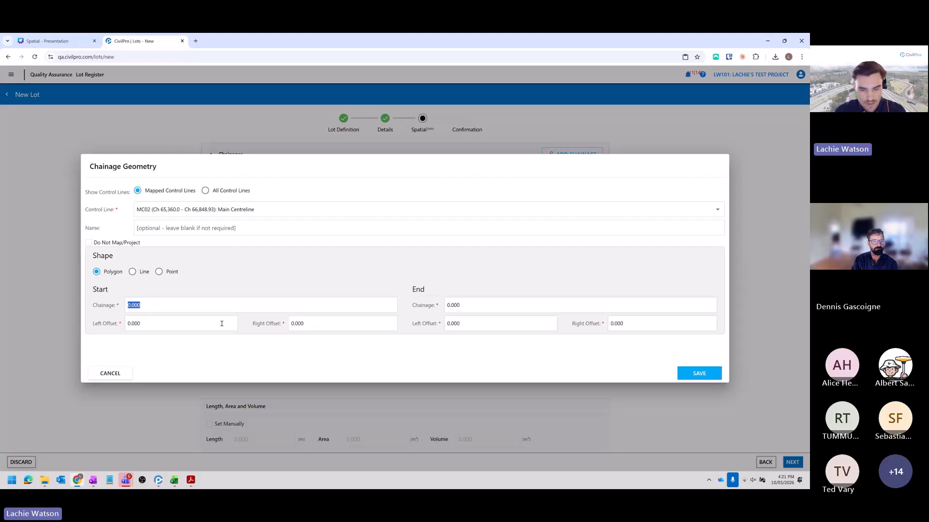
{"action": "type", "text": "65400"}
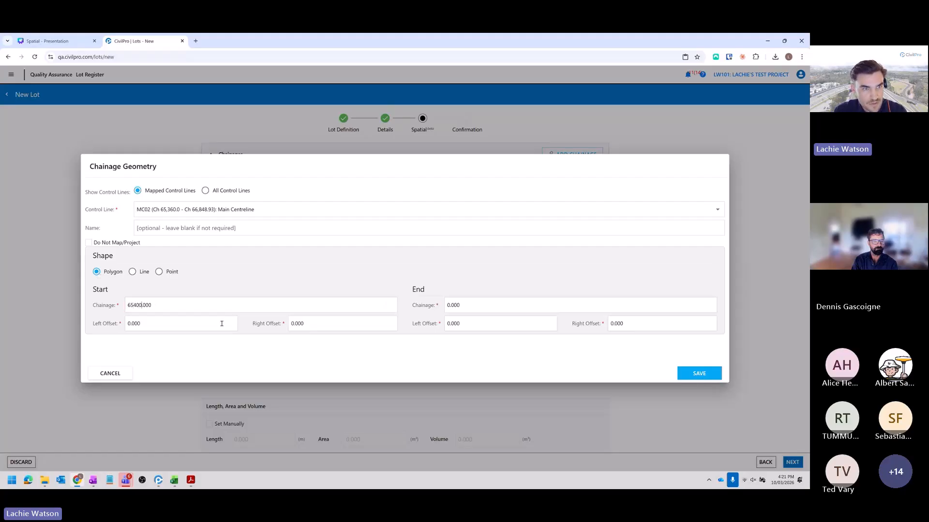
{"action": "left_click", "coordinate": [222, 323]}
{"action": "type", "text": "-5"}
{"action": "key", "text": "Tab"}
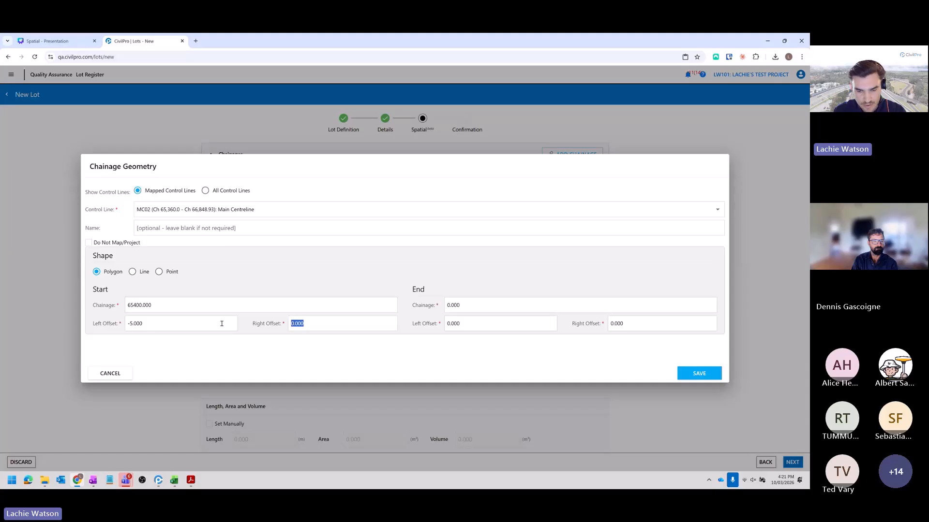
{"action": "type", "text": "8"}
{"action": "key", "text": "Tab"}
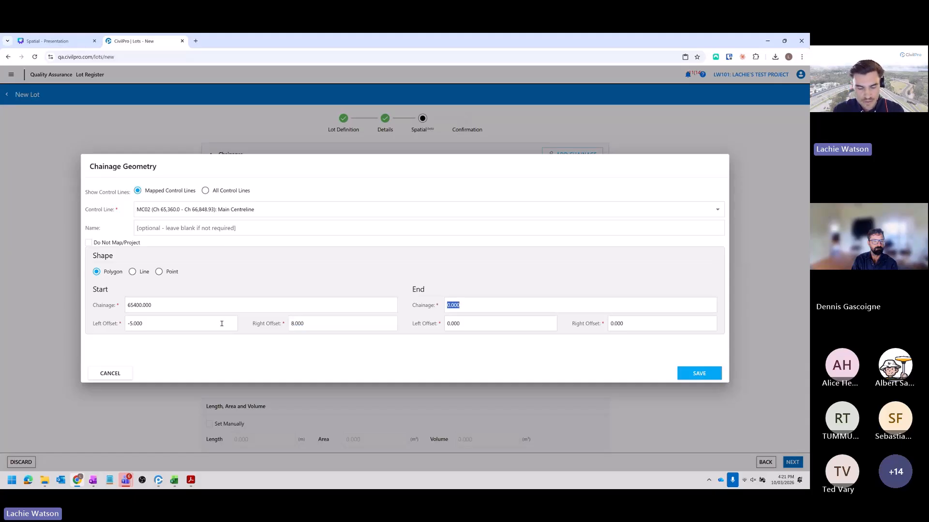
- Set the polygon's end chainage to 65450 with a left offset of -5 and a right offset of 8, and save the chainage
{"action": "type", "text": "65450"}
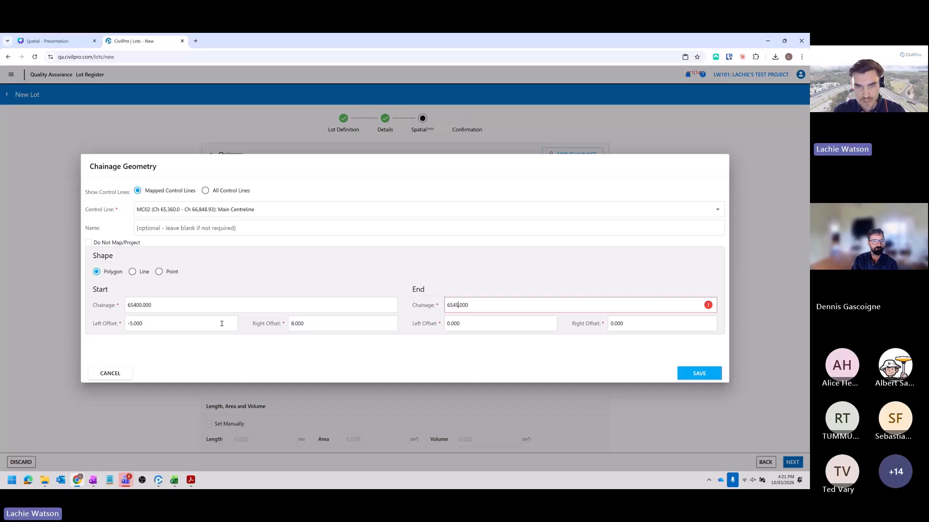
{"action": "key", "text": "Tab"}
{"action": "type", "text": "-5"}
{"action": "key", "text": "Tab"}
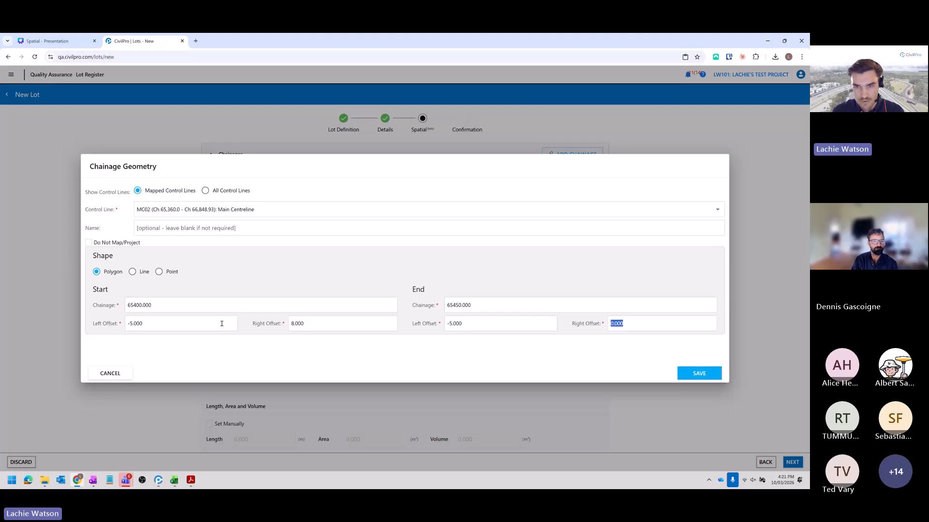
{"action": "type", "text": "8"}
{"action": "left_click", "coordinate": [699, 373]}
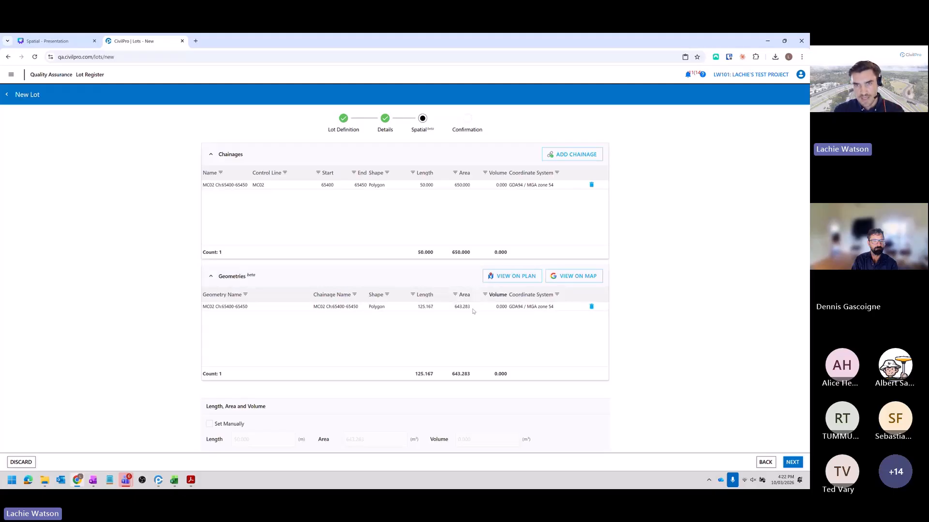
- View the lot's geometry full screen on page 1 of the General Arrangement Drawings - Rev0 plan
{"action": "left_click", "coordinate": [514, 278]}
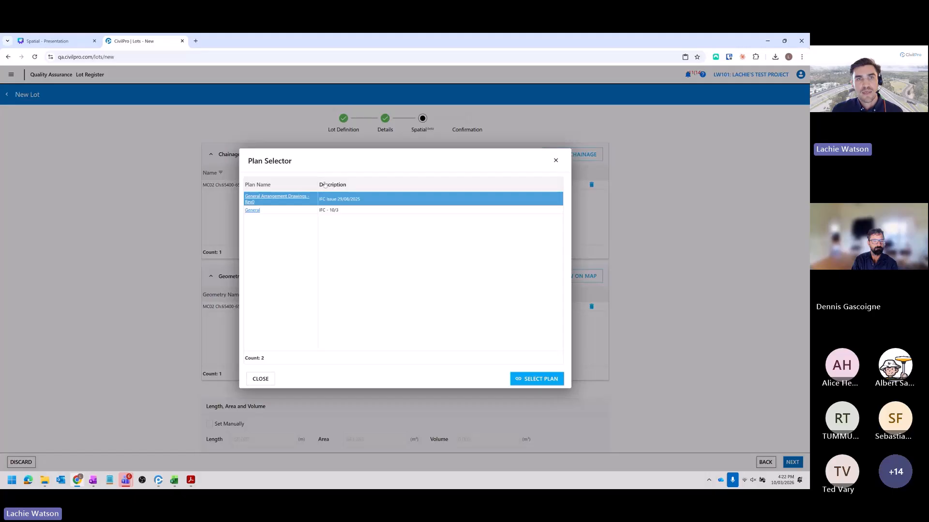
{"action": "left_click_drag", "start_coordinate": [319, 182], "coordinate": [342, 183]}
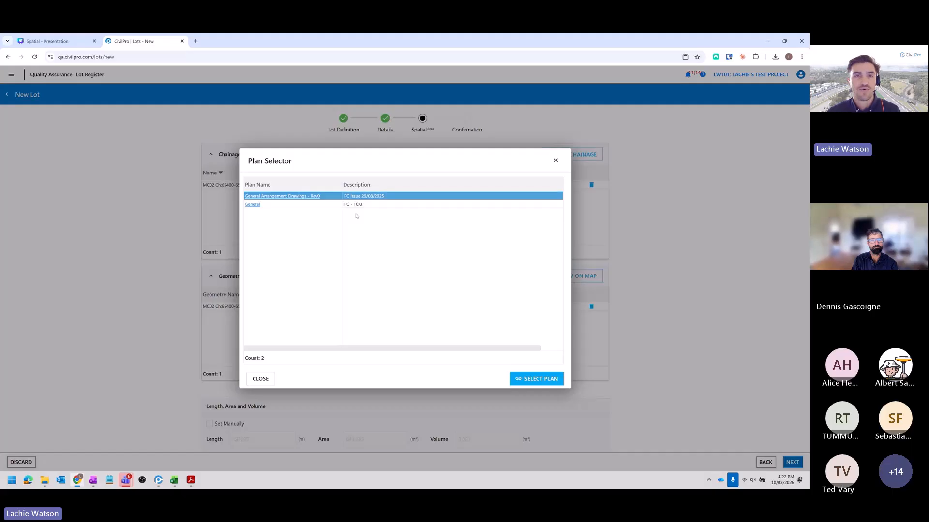
{"action": "left_click", "coordinate": [532, 379]}
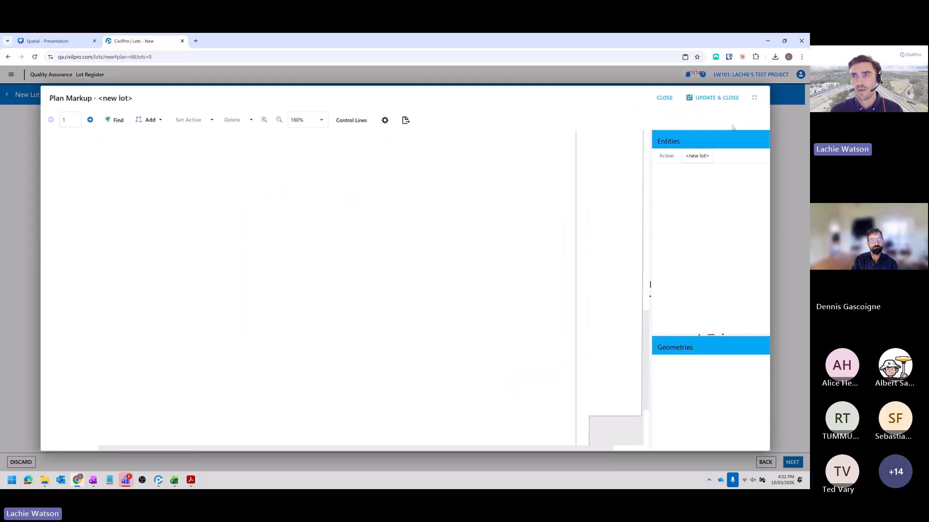
{"action": "left_click", "coordinate": [755, 98]}
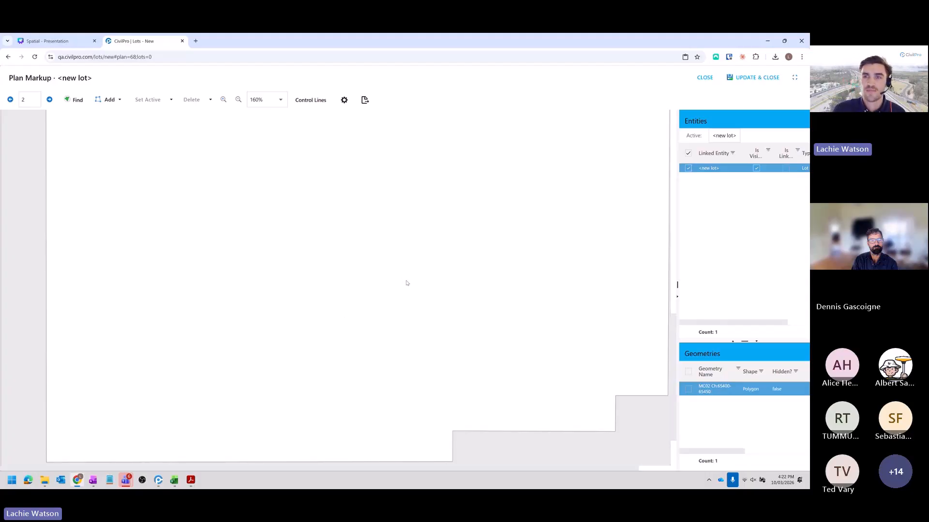
{"action": "scroll", "coordinate": [405, 291], "scroll_direction": "up", "scroll_amount": 1}
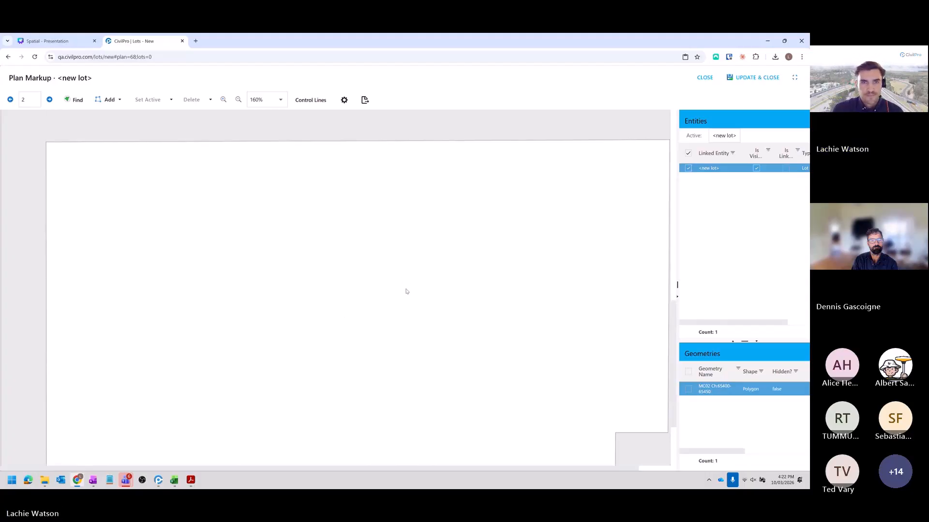
{"action": "scroll", "coordinate": [414, 297], "scroll_direction": "down", "scroll_amount": 2}
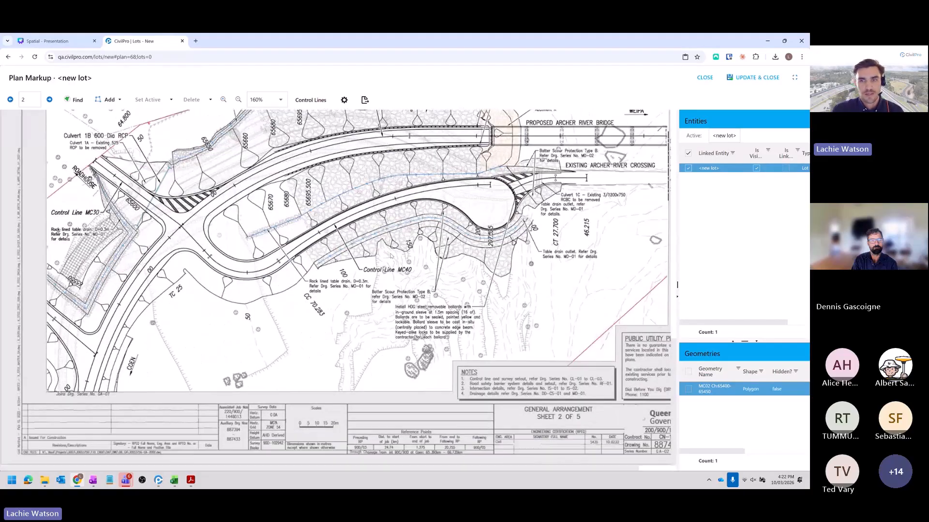
{"action": "scroll", "coordinate": [414, 297], "scroll_direction": "up", "scroll_amount": 15}
{"action": "scroll", "coordinate": [414, 297], "scroll_direction": "up", "scroll_amount": 3}
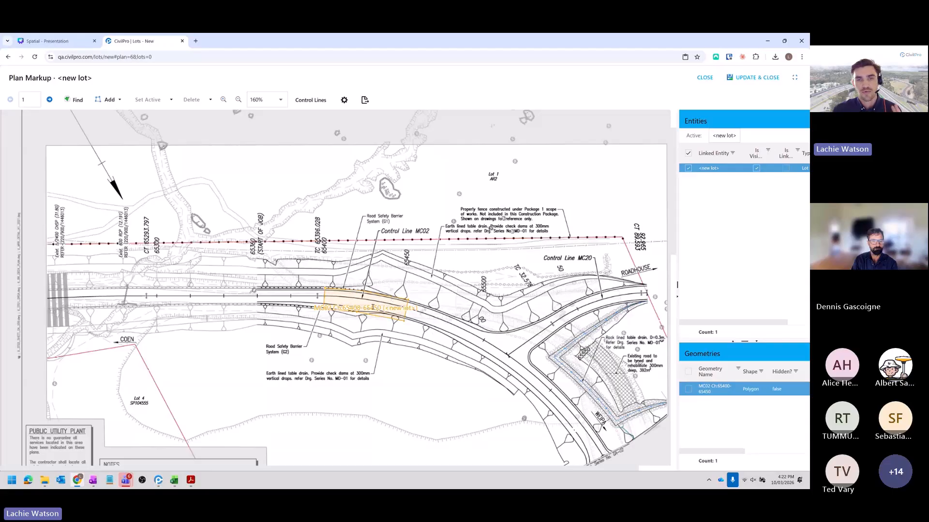
{"action": "scroll", "coordinate": [395, 317], "scroll_direction": "down", "scroll_amount": 1}
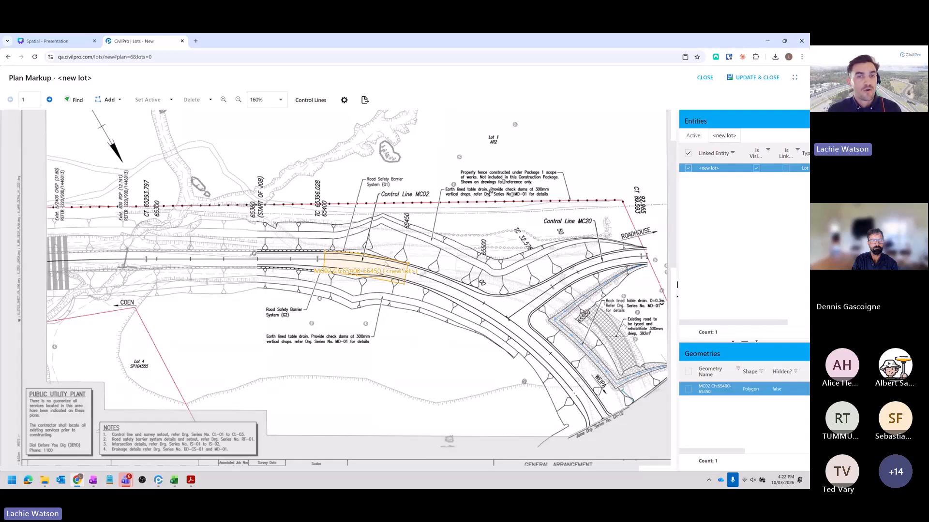
- Open the lot's MC02 polygon on the plan for shape editing, and end the editing without altering its shape
{"action": "double_click", "coordinate": [366, 267]}
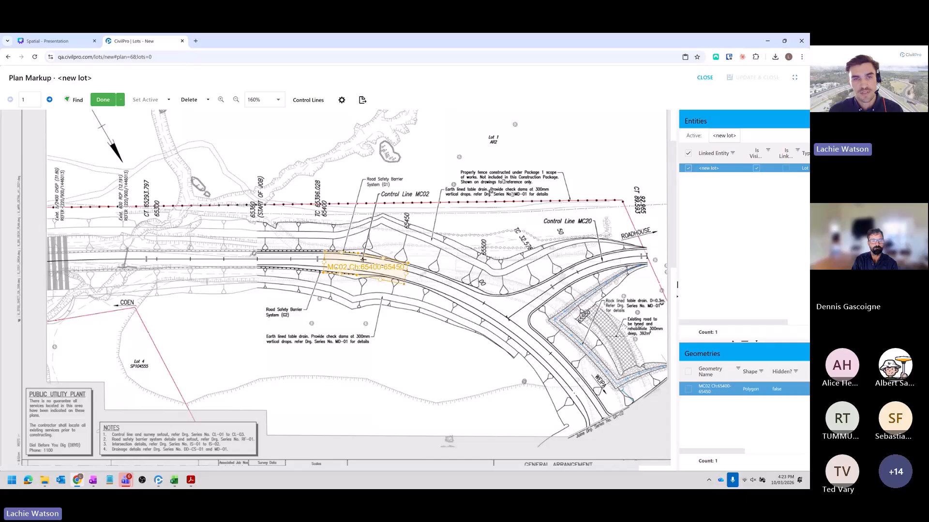
{"action": "left_click", "coordinate": [102, 100]}
{"action": "left_click", "coordinate": [327, 315]}
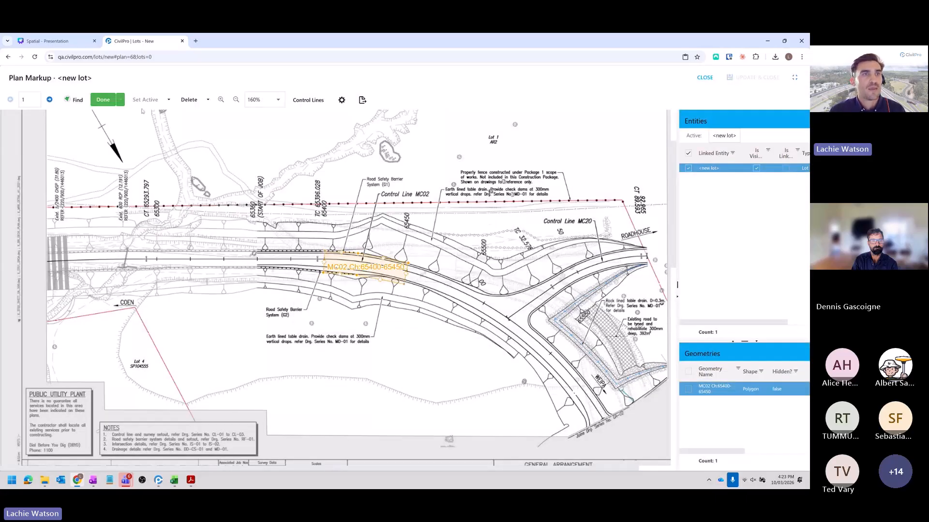
{"action": "left_click", "coordinate": [109, 100]}
{"action": "left_click", "coordinate": [486, 312]}
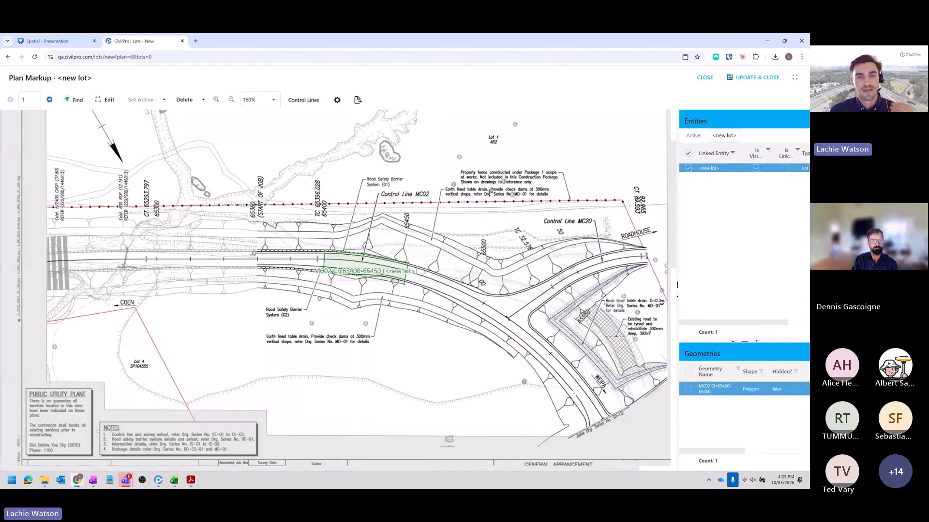
{"action": "left_click", "coordinate": [108, 100]}
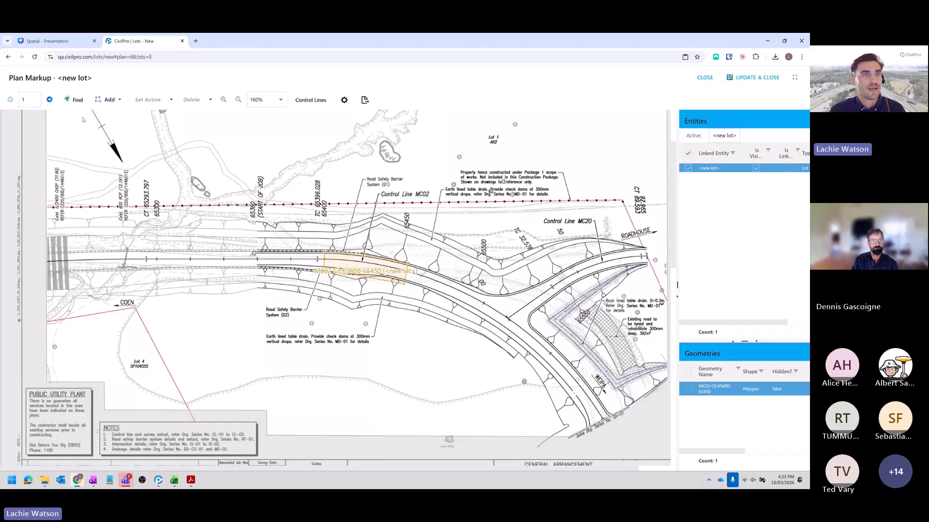
- Draw an additional four-sided polygon for the lot beside control line MC02, between chainages 65450 and 65500 on the plan
{"action": "left_click", "coordinate": [109, 100]}
{"action": "left_click", "coordinate": [123, 115]}
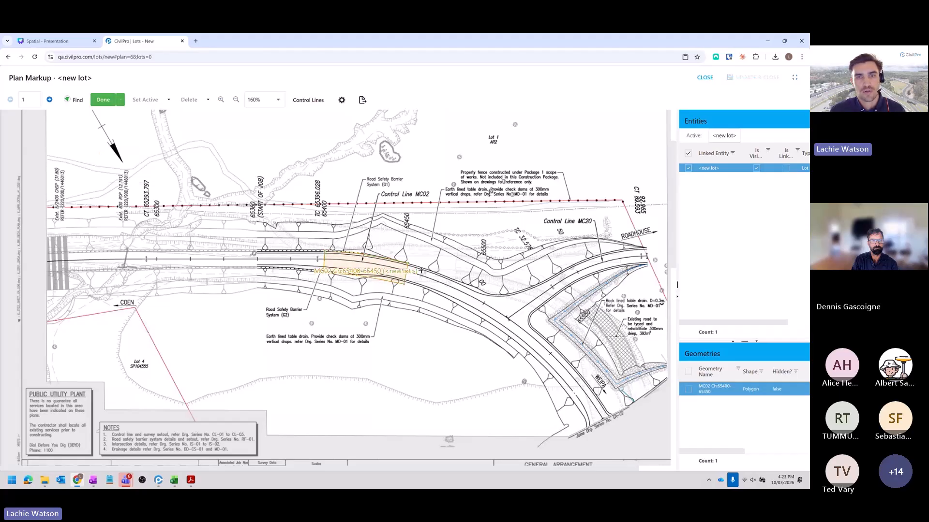
{"action": "left_click", "coordinate": [441, 248]}
{"action": "left_click", "coordinate": [439, 269]}
{"action": "left_click", "coordinate": [463, 277]}
{"action": "left_click", "coordinate": [475, 255]}
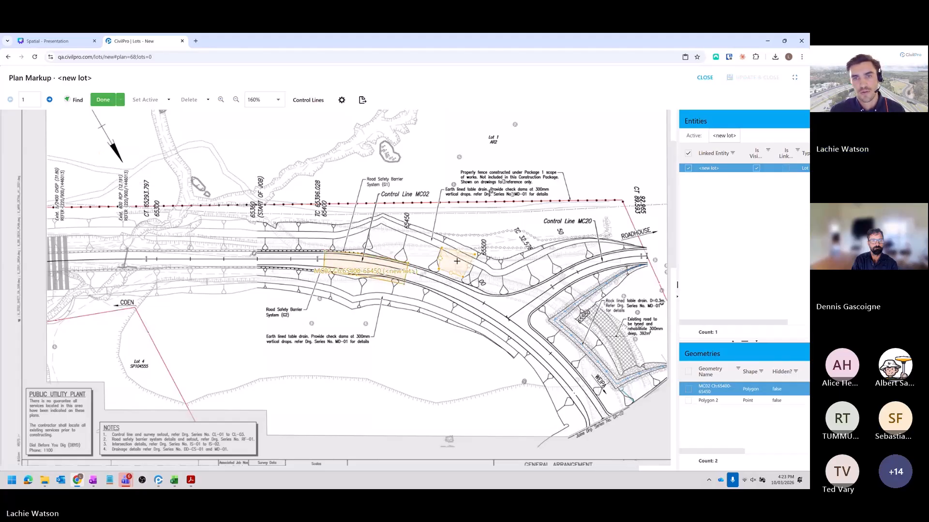
{"action": "left_click", "coordinate": [103, 100]}
- Name the drawn polygon "Additional offset subbase" and accept the geometry name
{"action": "left_click", "coordinate": [321, 269]}
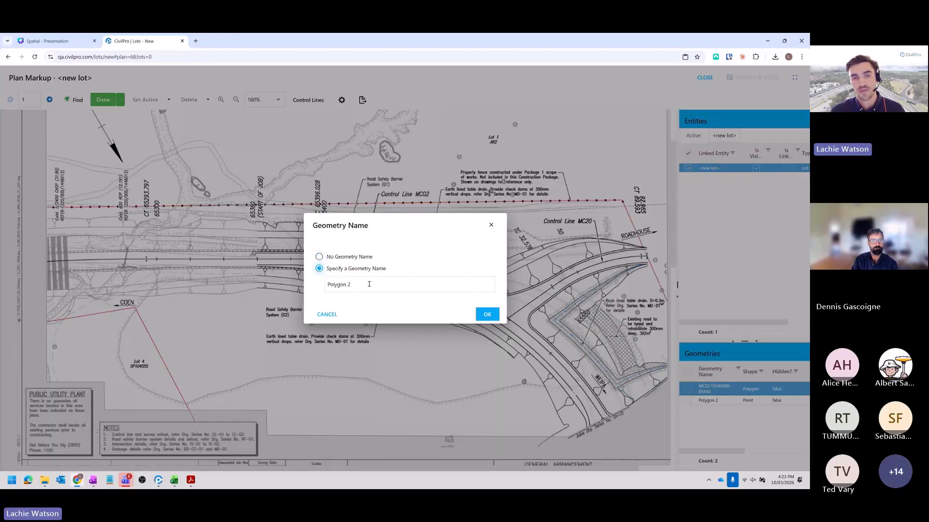
{"action": "left_click_drag", "start_coordinate": [369, 284], "coordinate": [315, 287]}
{"action": "type", "text": "Add"}
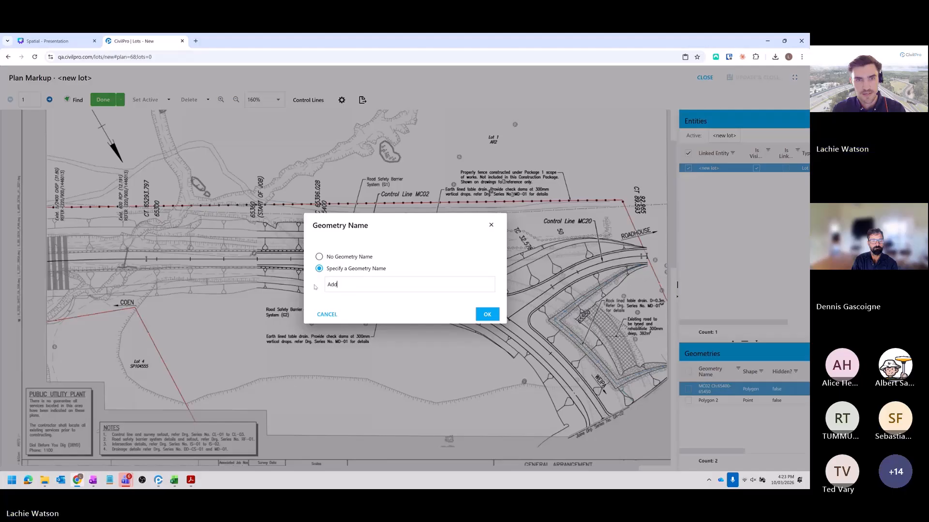
{"action": "type", "text": "itional offset subbase"}
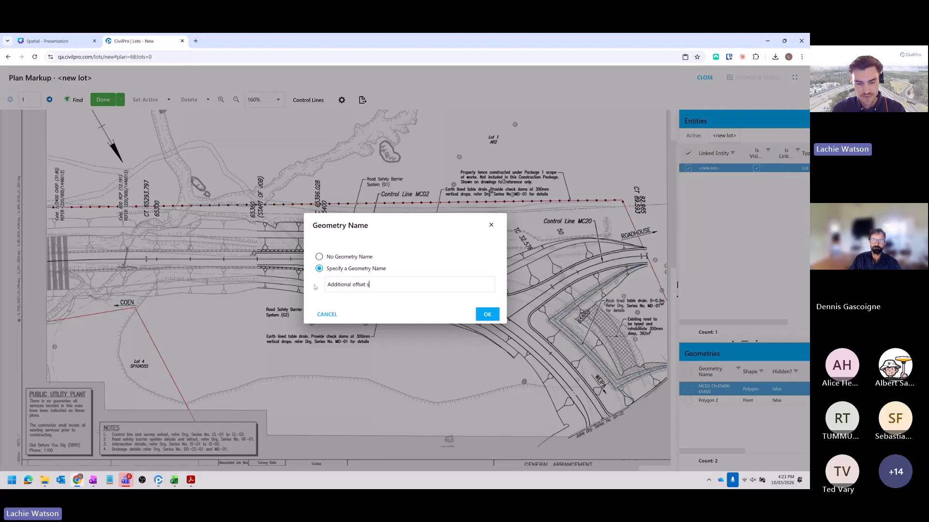
{"action": "left_click", "coordinate": [487, 315]}
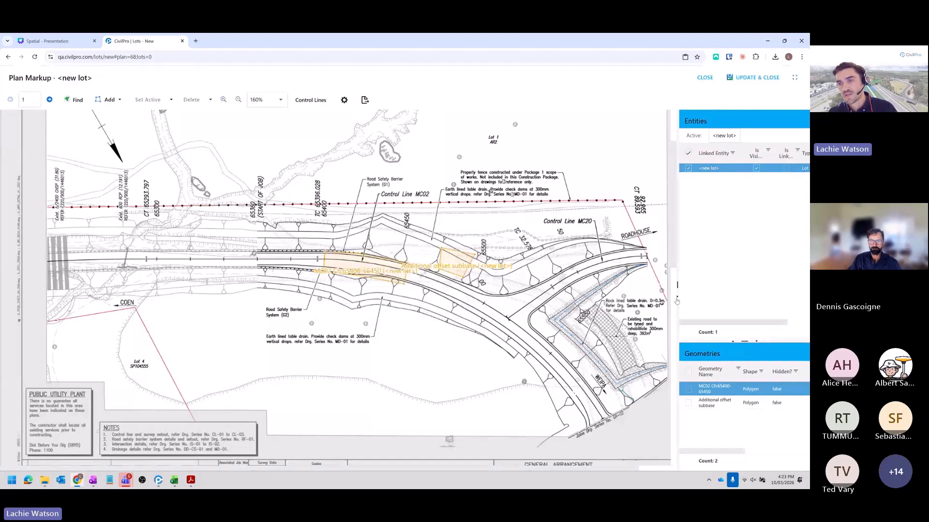
- Find by area the entities of work type SB that intersect the selection, adding them to the entity list
{"action": "left_click_drag", "start_coordinate": [677, 300], "coordinate": [651, 285]}
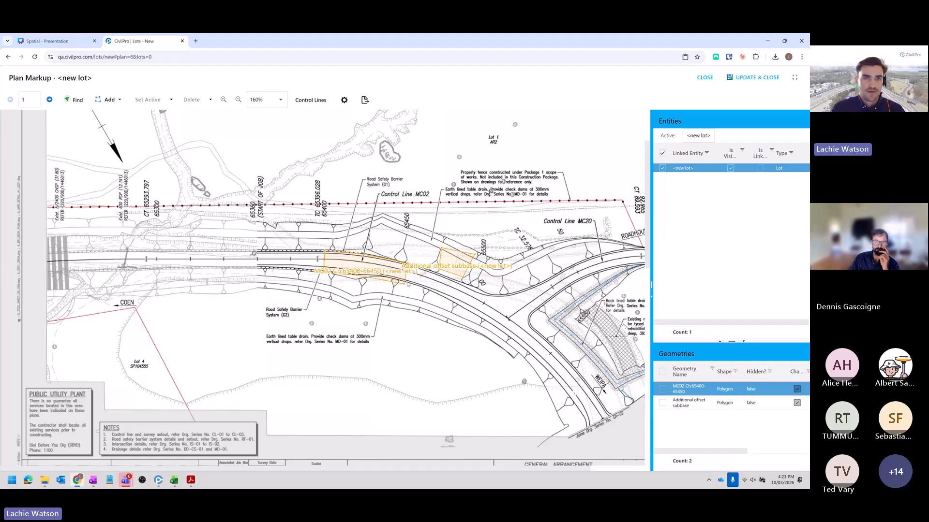
{"action": "left_click", "coordinate": [75, 100]}
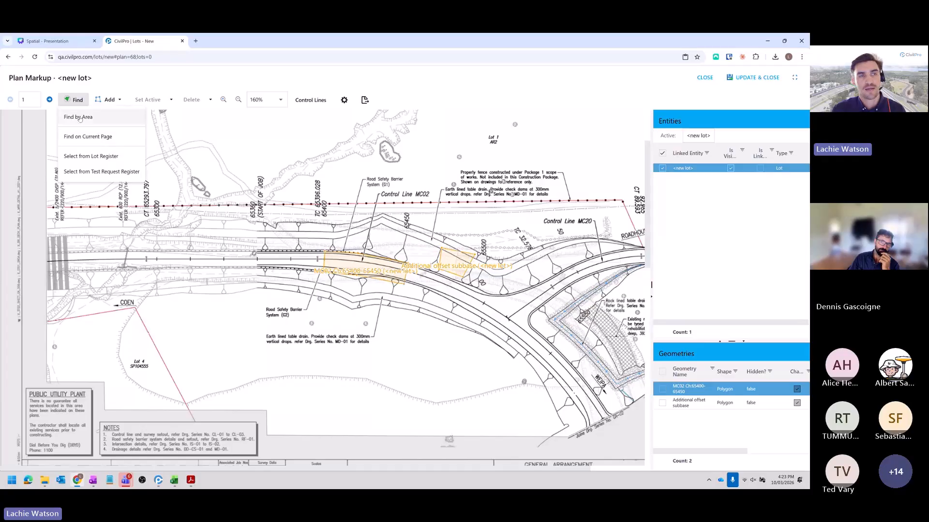
{"action": "left_click", "coordinate": [80, 117]}
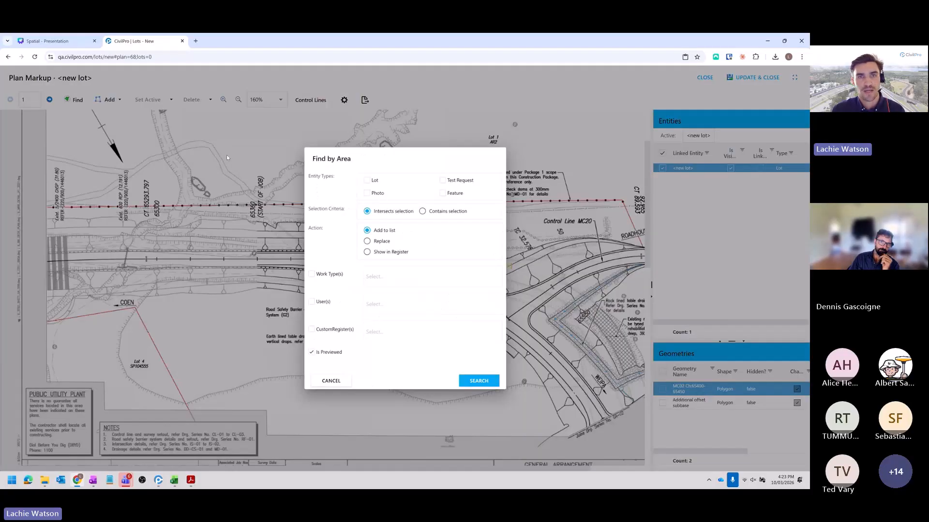
{"action": "left_click", "coordinate": [303, 275]}
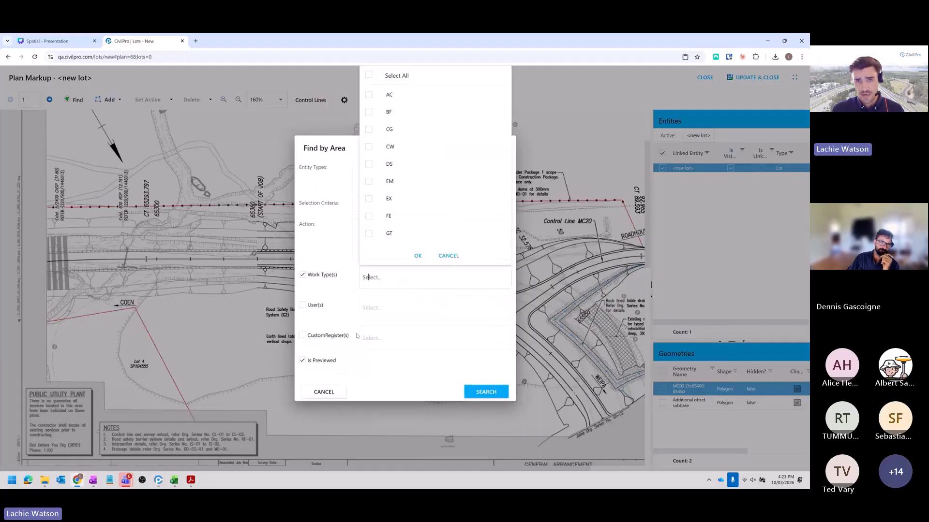
{"action": "scroll", "coordinate": [438, 183], "scroll_direction": "down", "scroll_amount": 3}
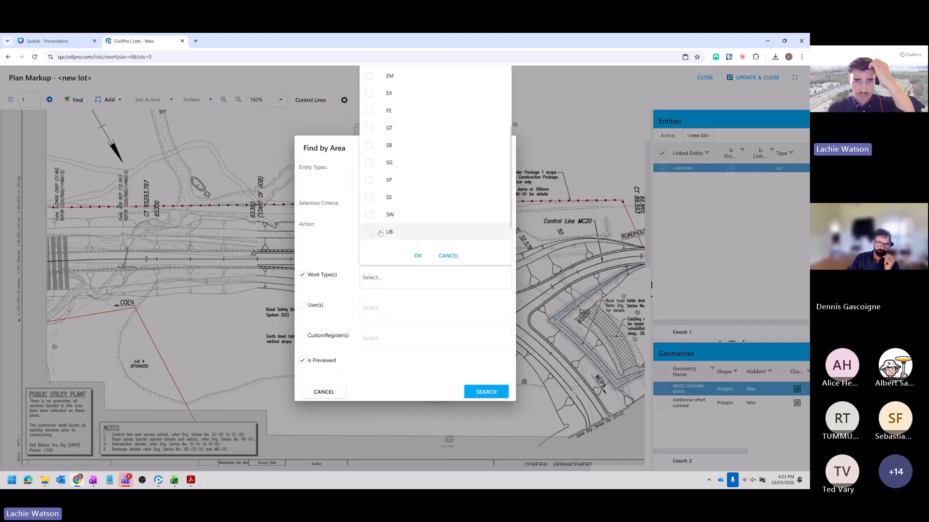
{"action": "scroll", "coordinate": [394, 222], "scroll_direction": "up", "scroll_amount": 2}
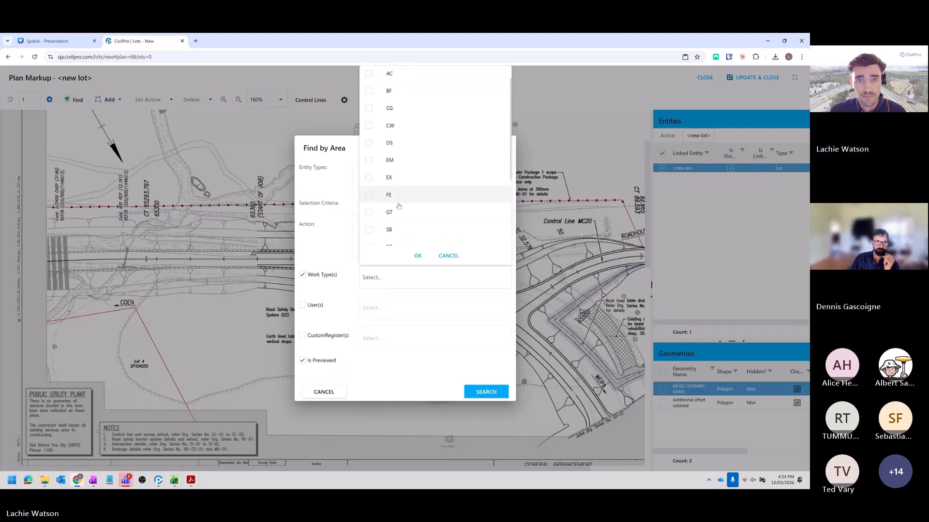
{"action": "left_click", "coordinate": [369, 167]}
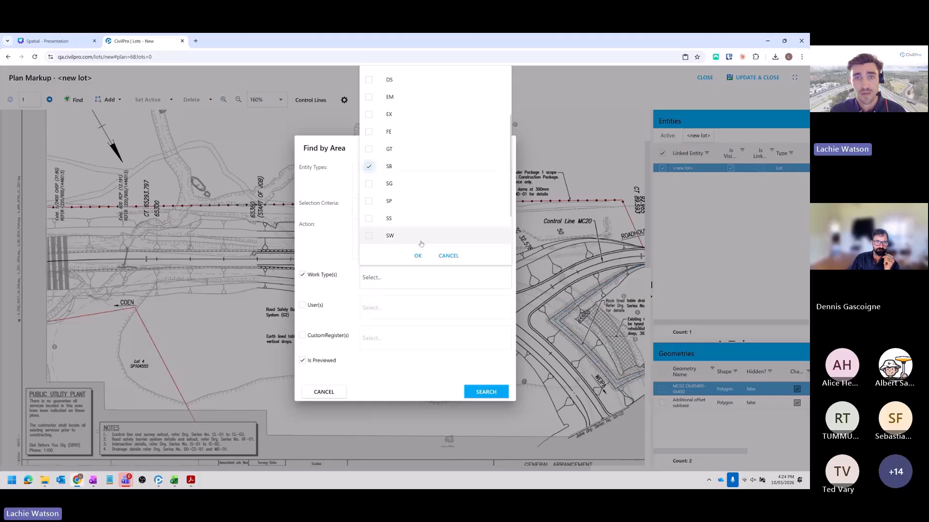
{"action": "left_click", "coordinate": [417, 256]}
{"action": "left_click", "coordinate": [485, 392]}
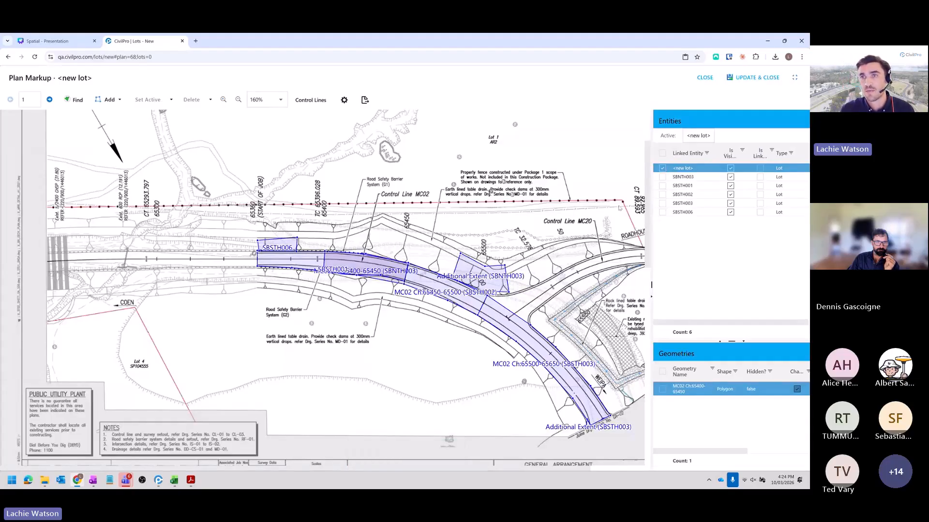
- Remove every found lot except the new lot from the entity list, and save and close the plan markup
{"action": "left_click", "coordinate": [663, 154]}
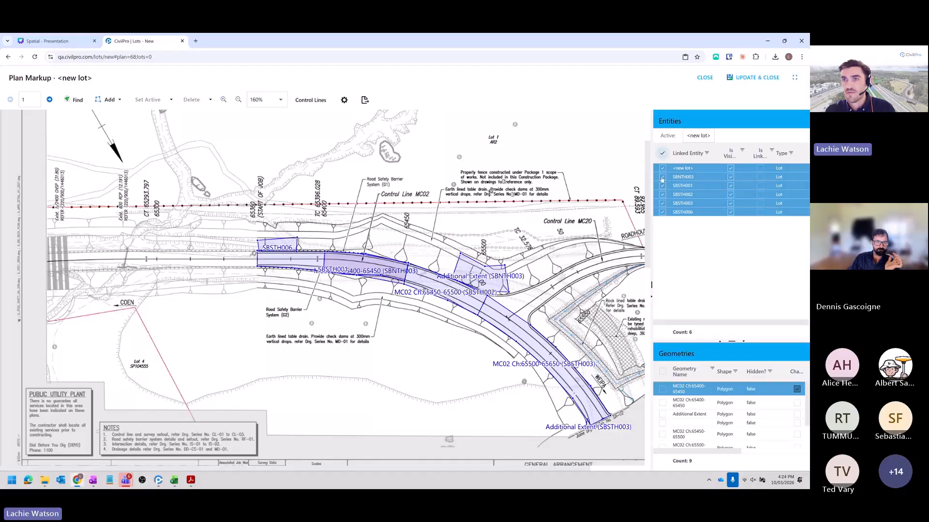
{"action": "left_click", "coordinate": [662, 168]}
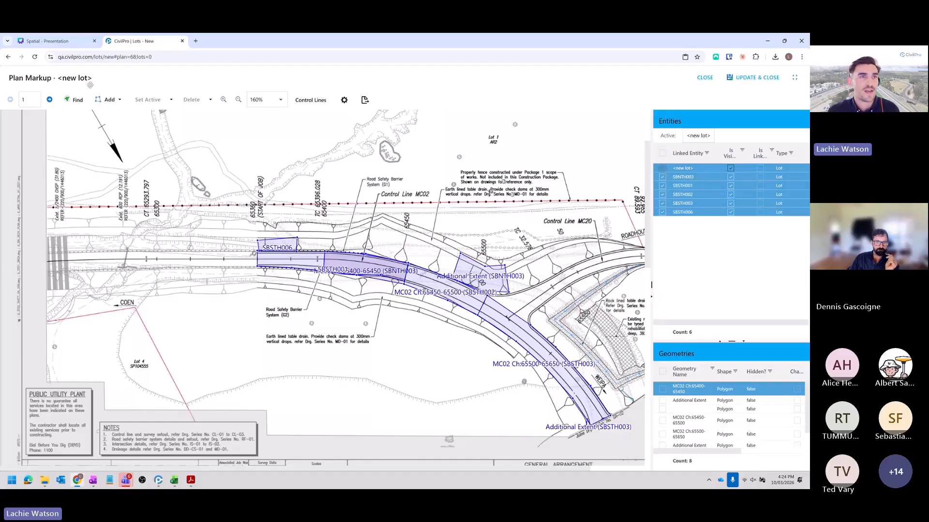
{"action": "left_click", "coordinate": [171, 100]}
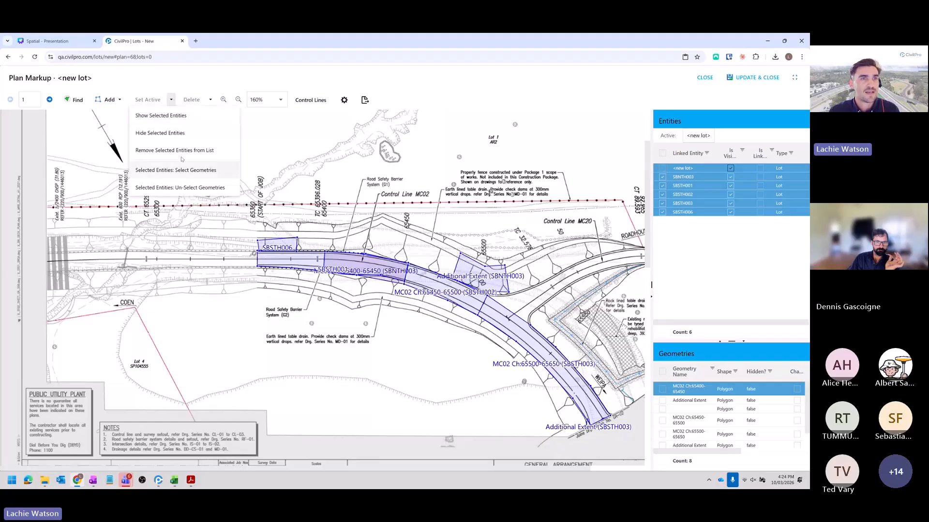
{"action": "left_click", "coordinate": [182, 151]}
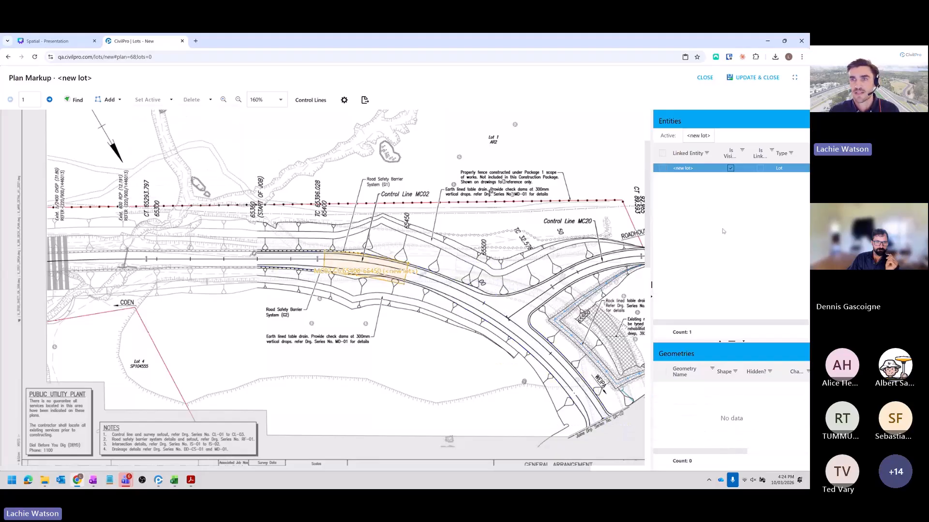
{"action": "left_click", "coordinate": [754, 77]}
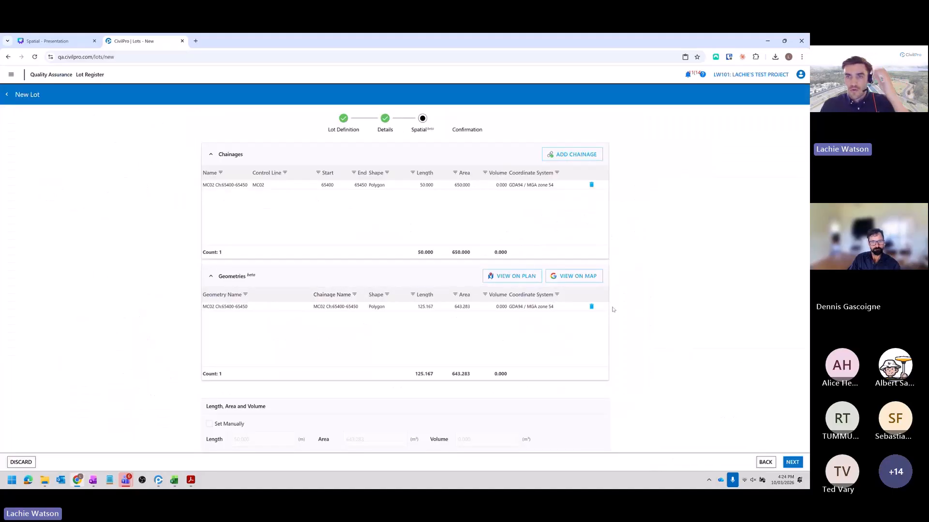
- View the new lot on the map, overlay General Arrangement Drawings - Rev0, and increase the overlay's opacity slightly
{"action": "left_click", "coordinate": [574, 278]}
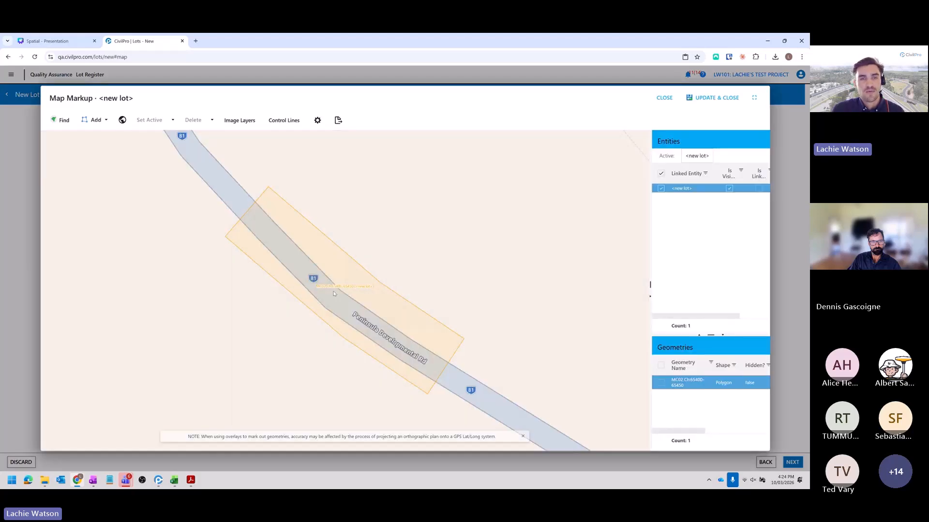
{"action": "scroll", "coordinate": [323, 289], "scroll_direction": "down", "scroll_amount": 2}
{"action": "scroll", "coordinate": [324, 292], "scroll_direction": "down", "scroll_amount": 1}
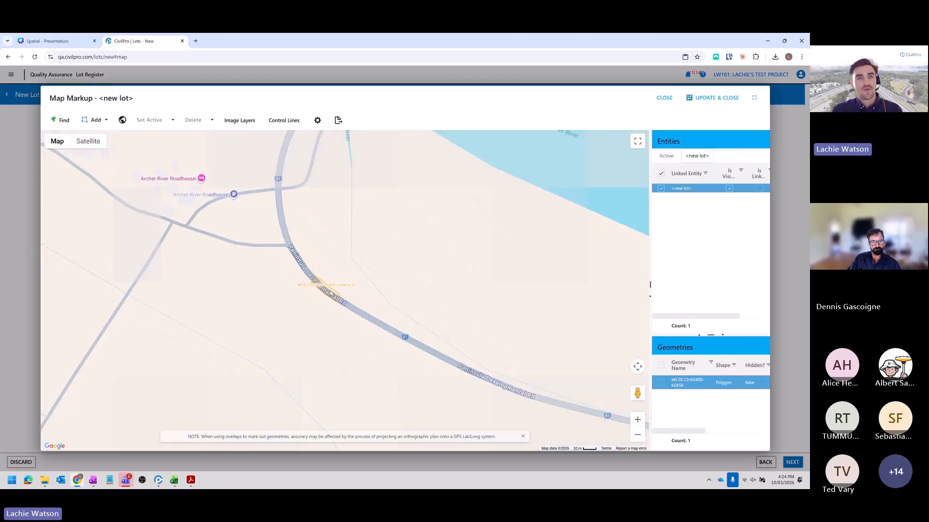
{"action": "left_click", "coordinate": [240, 120]}
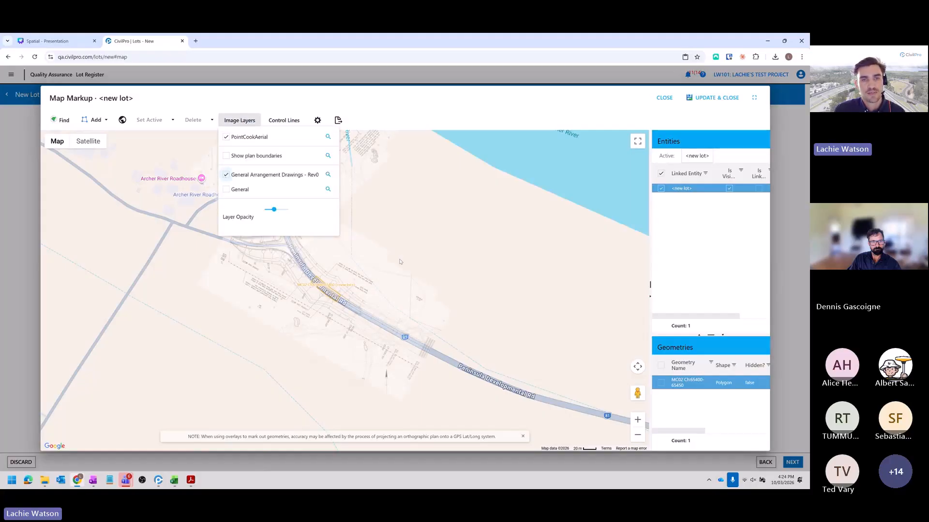
{"action": "mouse_move", "coordinate": [287, 213]}
{"action": "left_click_drag", "start_coordinate": [275, 212], "coordinate": [278, 215]}
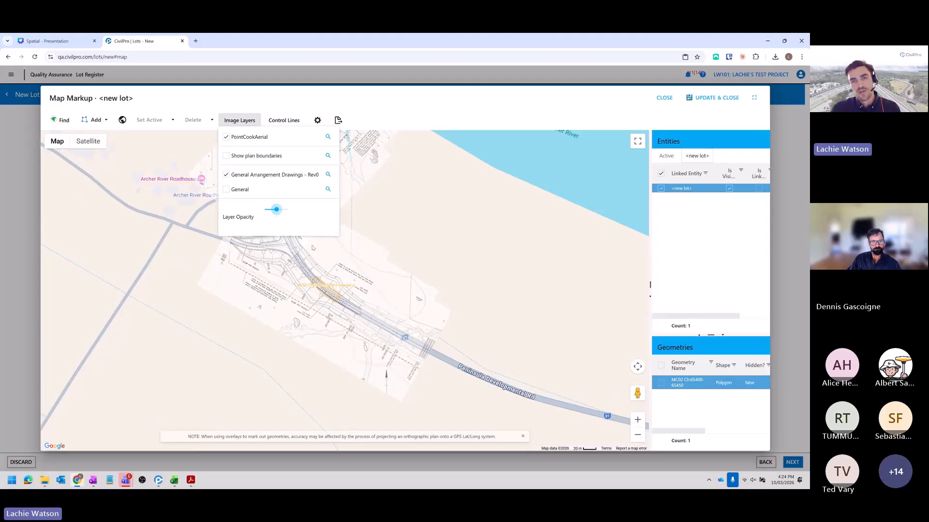
{"action": "left_click_drag", "start_coordinate": [426, 275], "coordinate": [431, 300]}
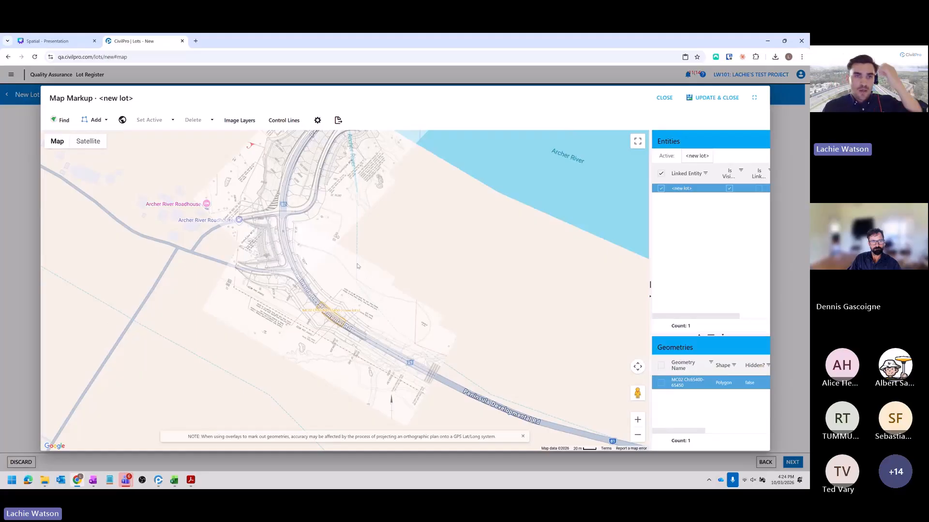
- Set the map opacity to 0% and raise the image layer opacity to its maximum
{"action": "left_click", "coordinate": [301, 123]}
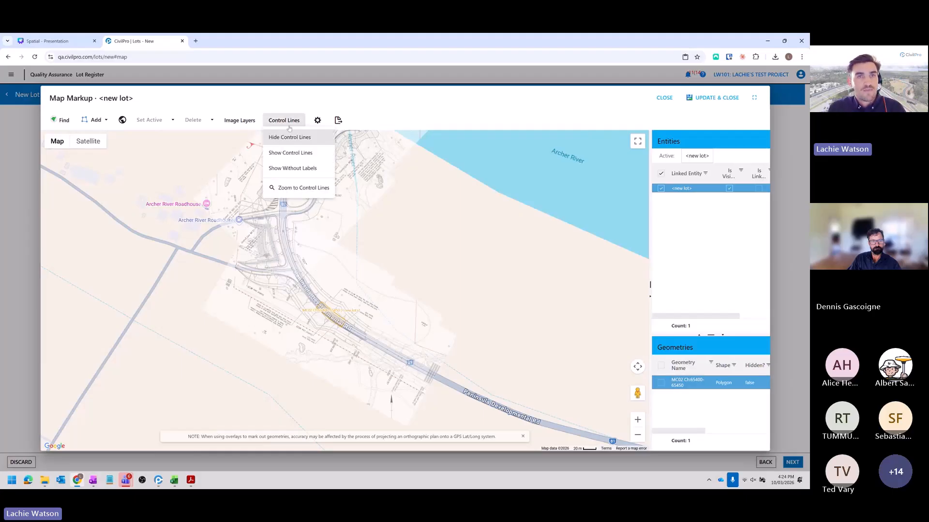
{"action": "left_click", "coordinate": [317, 120]}
{"action": "left_click_drag", "start_coordinate": [380, 355], "coordinate": [354, 356]}
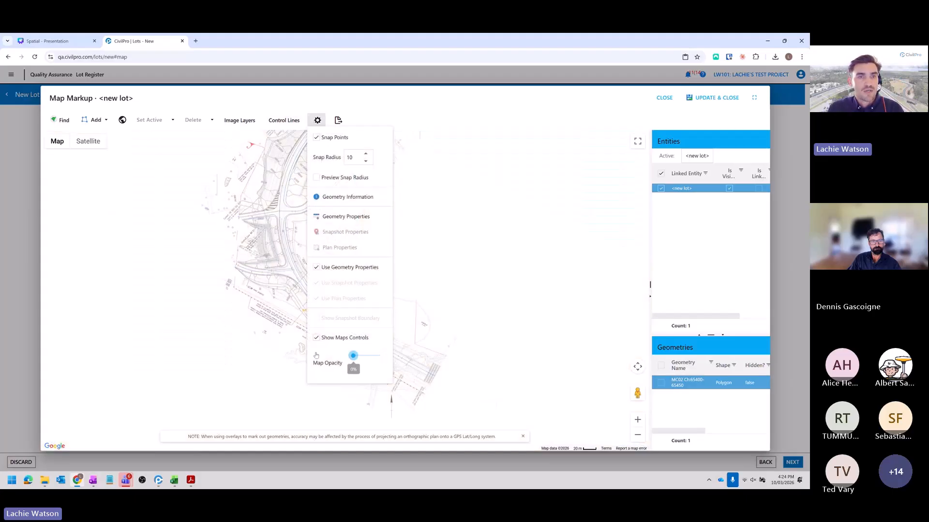
{"action": "left_click", "coordinate": [239, 120]}
{"action": "left_click_drag", "start_coordinate": [276, 209], "coordinate": [288, 209]}
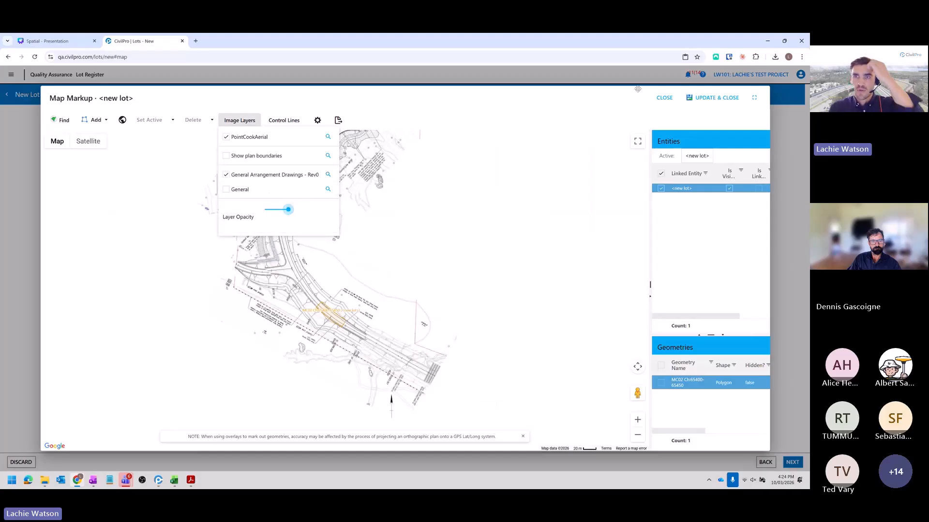
- Save the map markup, proceed to the lot's confirmation, and save the new lot
{"action": "left_click", "coordinate": [707, 98]}
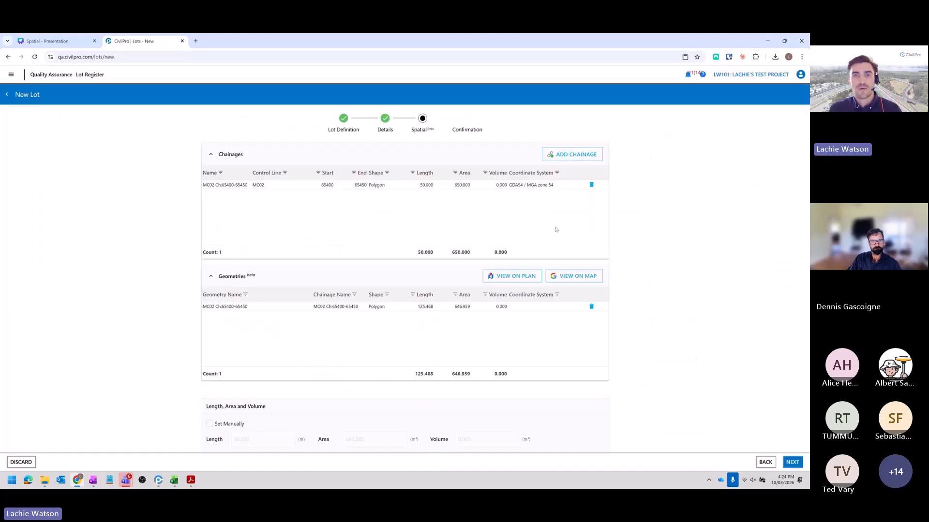
{"action": "left_click", "coordinate": [793, 463]}
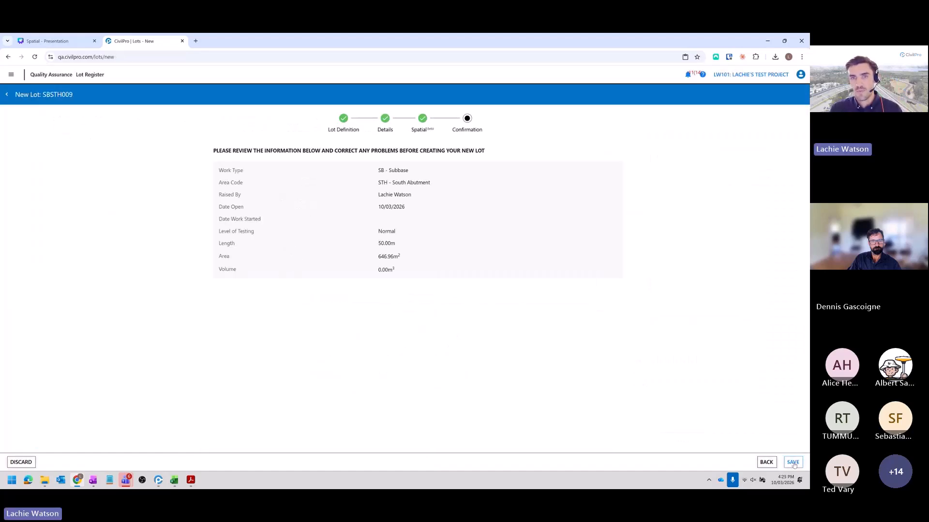
{"action": "left_click", "coordinate": [792, 463]}
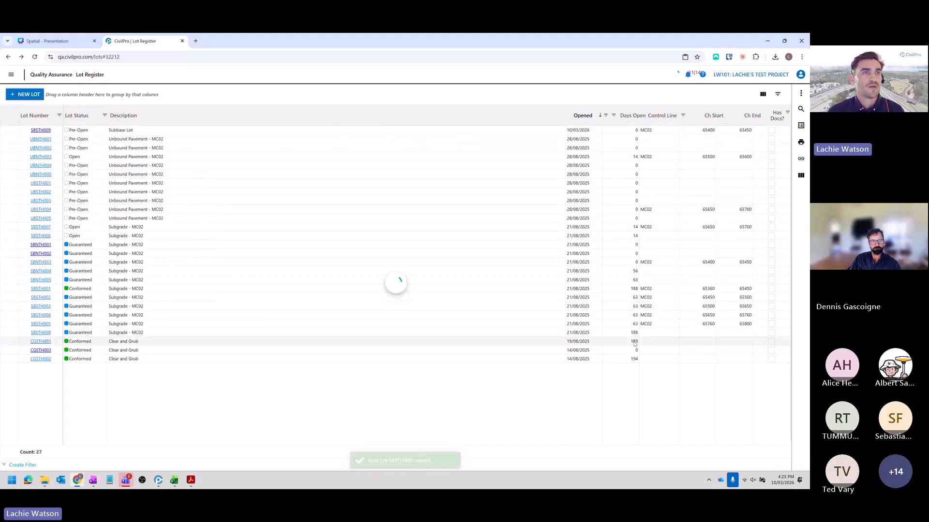
- View the new Subbase Lot from the register on the General Arrangement Drawings - Rev0 plan, and close the plan markup
{"action": "left_click", "coordinate": [127, 125]}
{"action": "right_click", "coordinate": [127, 125]}
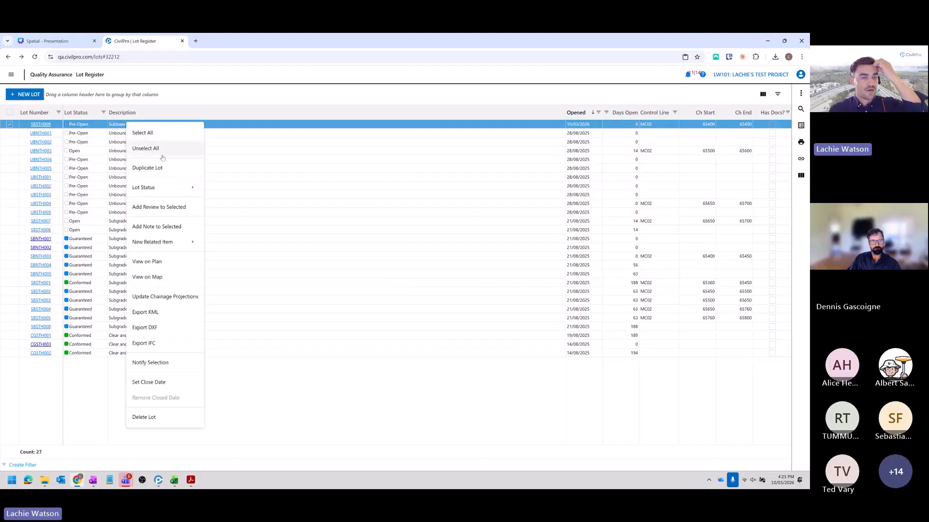
{"action": "left_click", "coordinate": [179, 263]}
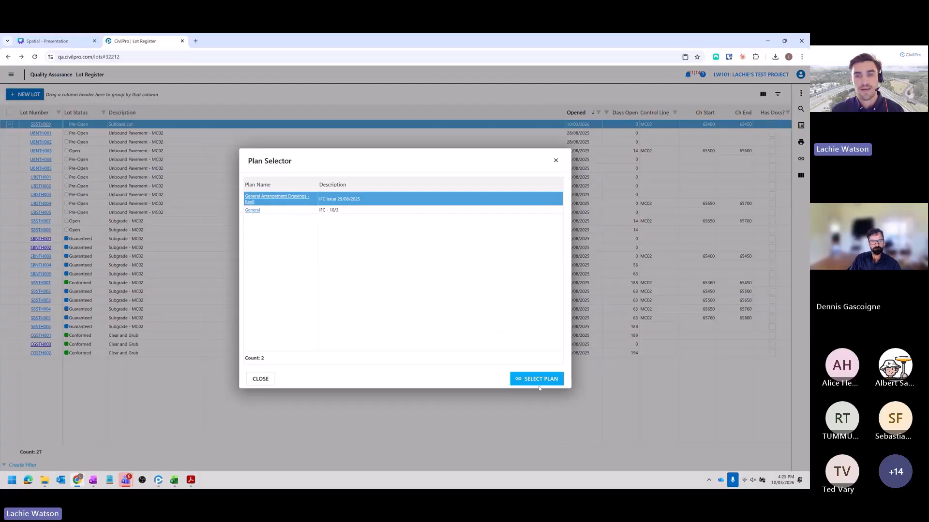
{"action": "left_click", "coordinate": [538, 384]}
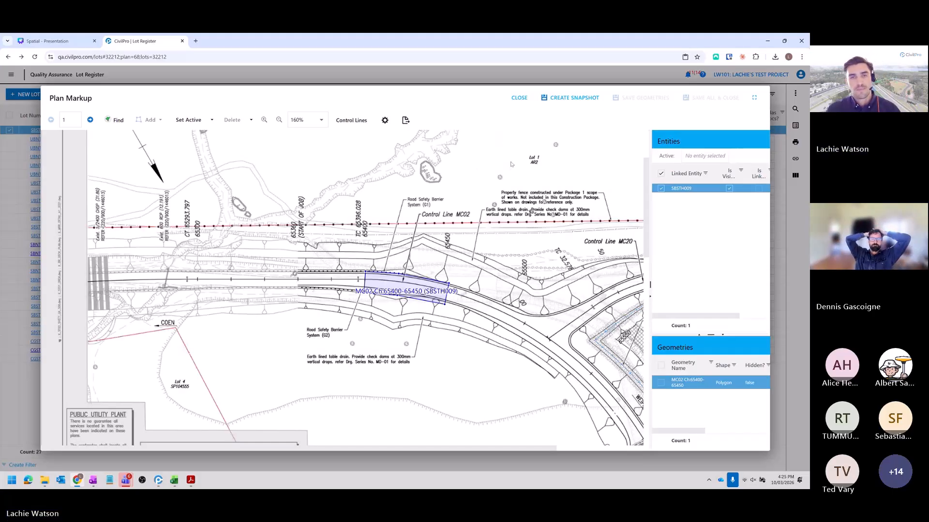
{"action": "left_click", "coordinate": [520, 99]}
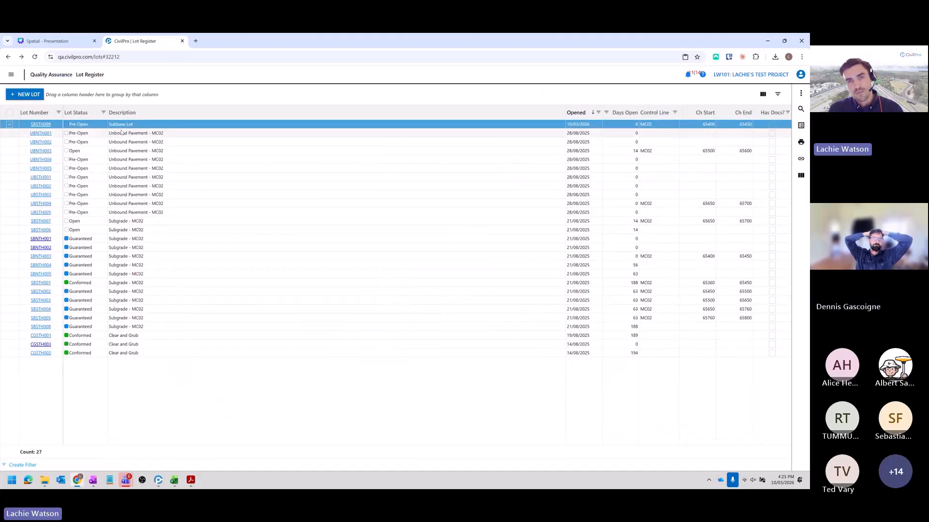
- Start a new test request for the Subbase Lot, address it to Principals Representative, and proceed to its spatial data
{"action": "right_click", "coordinate": [122, 124]}
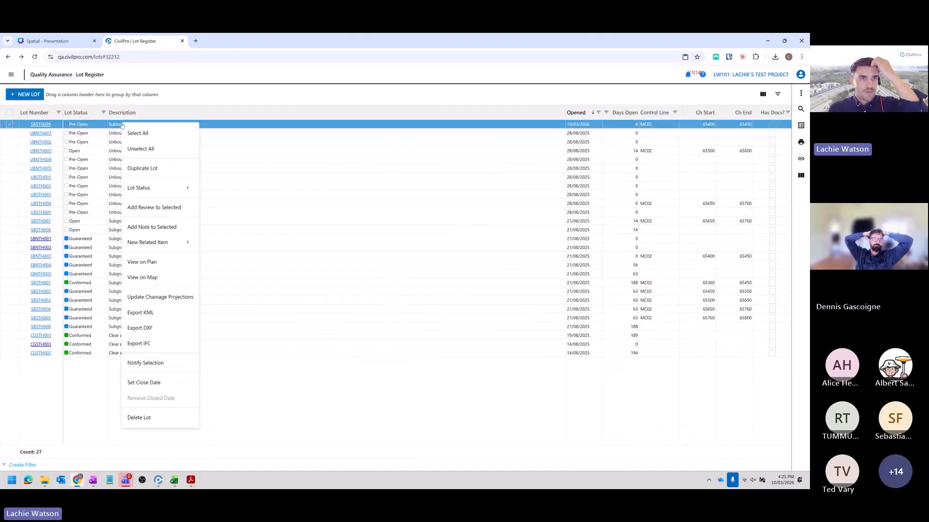
{"action": "mouse_move", "coordinate": [171, 244]}
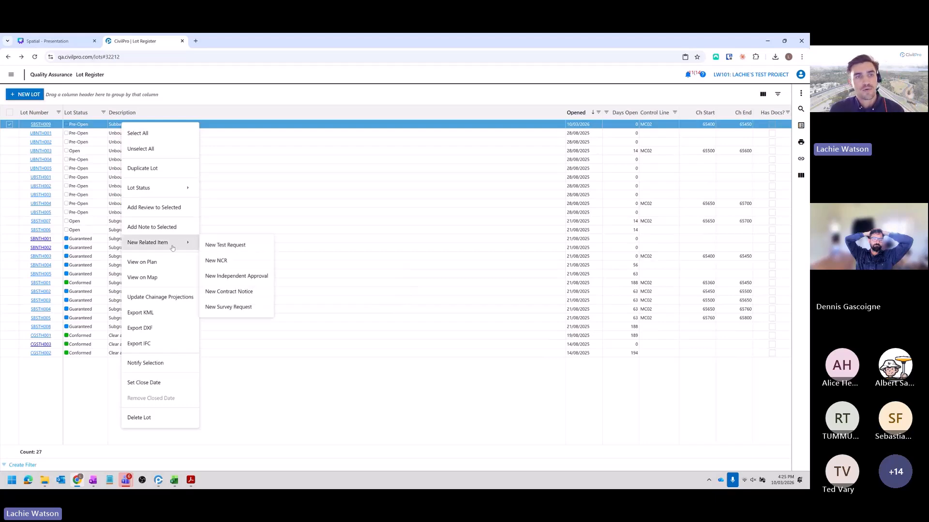
{"action": "left_click", "coordinate": [236, 246]}
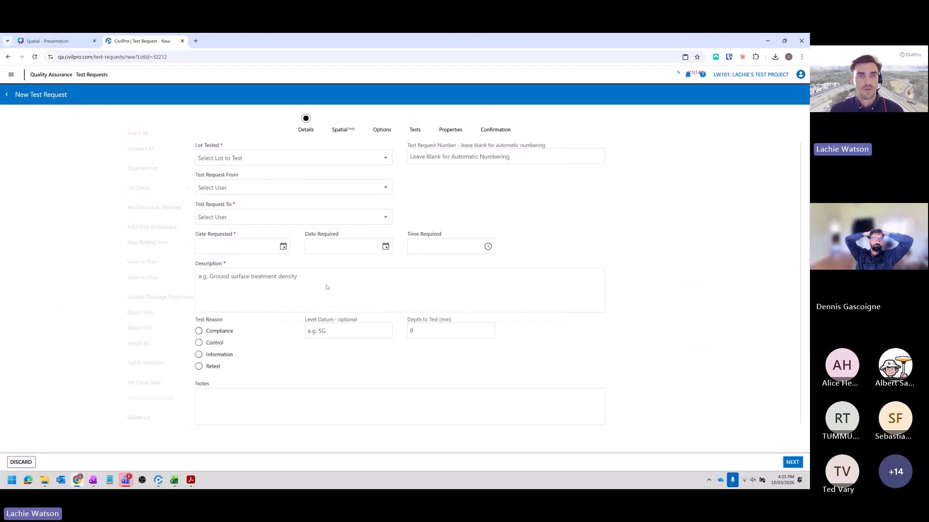
{"action": "left_click", "coordinate": [245, 217]}
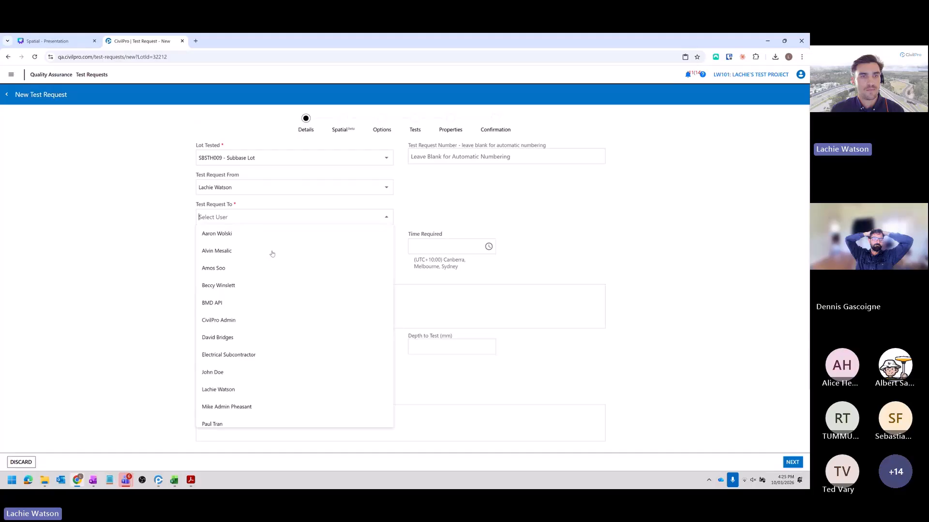
{"action": "scroll", "coordinate": [265, 373], "scroll_direction": "down", "scroll_amount": 2}
{"action": "left_click", "coordinate": [265, 357]}
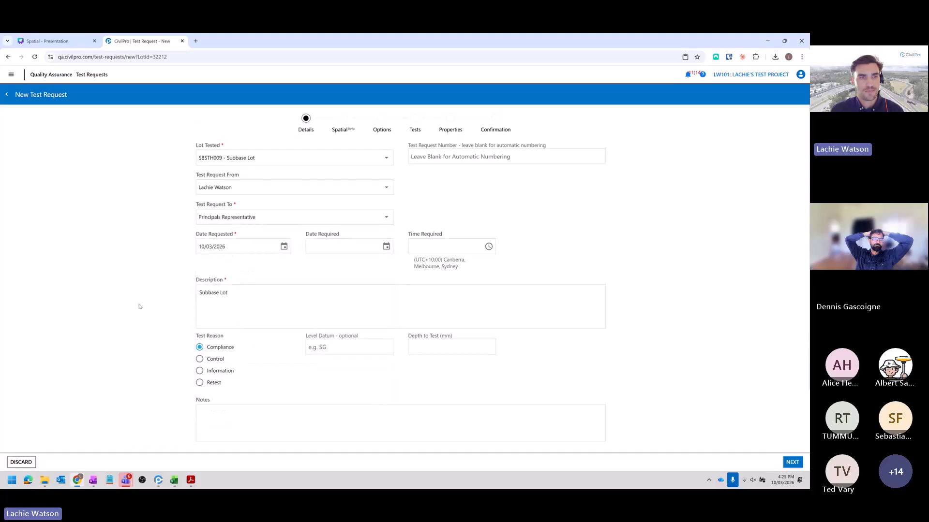
{"action": "left_click", "coordinate": [797, 461]}
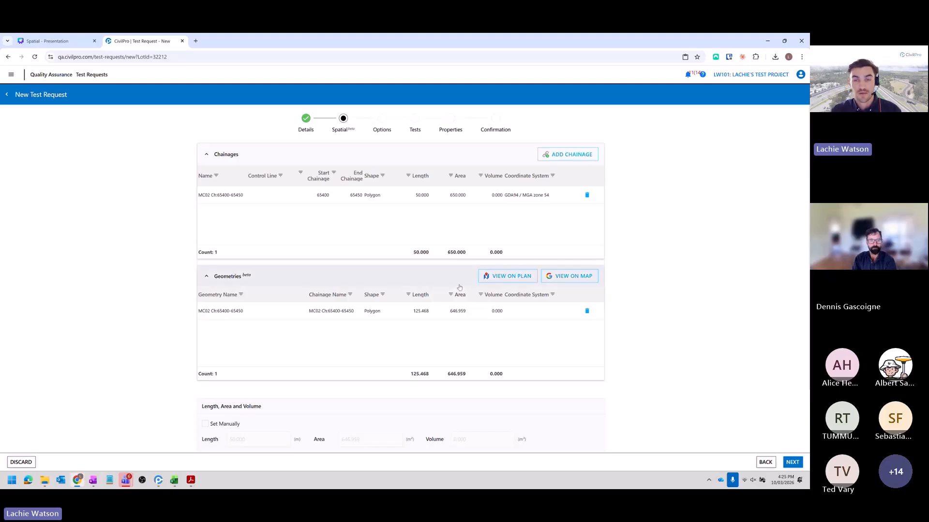
- On the General Arrangement Drawings - Rev0 plan, shorten the test request's polygon from its Ch 65400 end and update the markup
{"action": "left_click", "coordinate": [489, 281]}
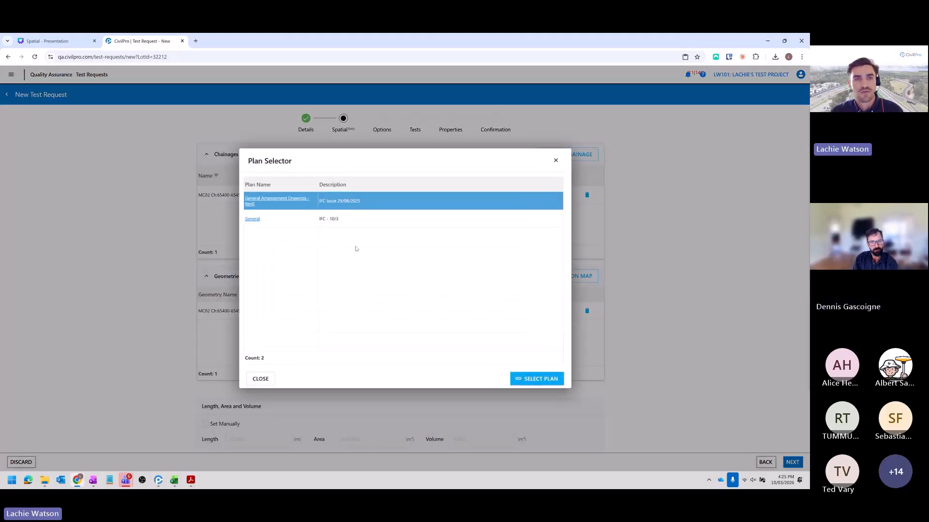
{"action": "left_click", "coordinate": [529, 381]}
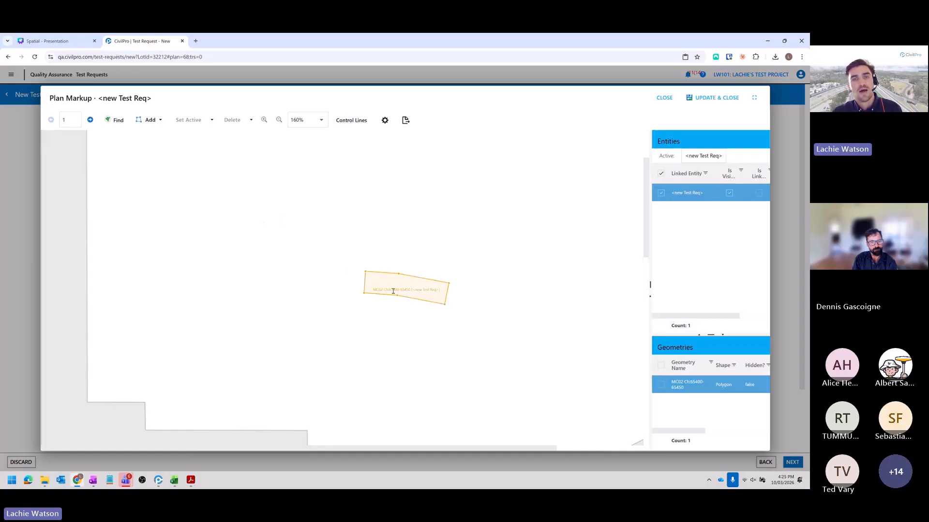
{"action": "left_click", "coordinate": [401, 287]}
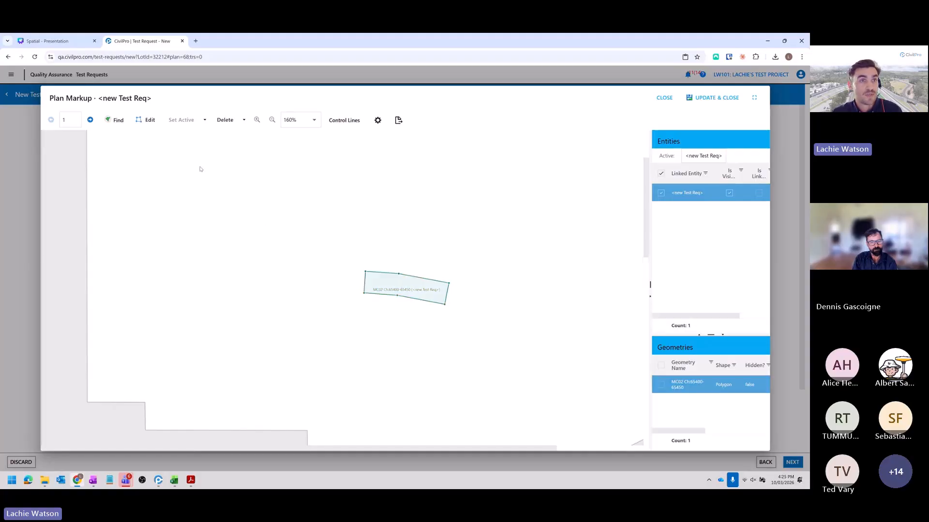
{"action": "left_click", "coordinate": [147, 121]}
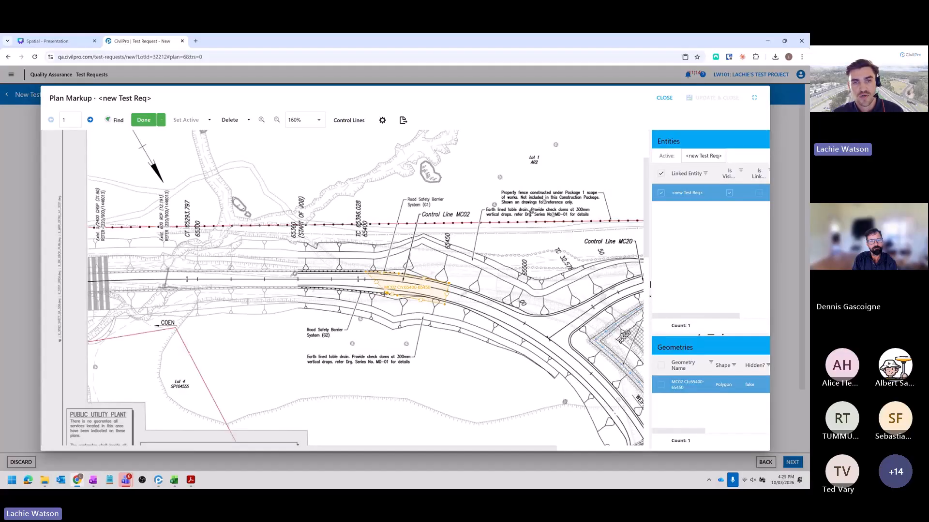
{"action": "left_click_drag", "start_coordinate": [374, 269], "coordinate": [393, 269]}
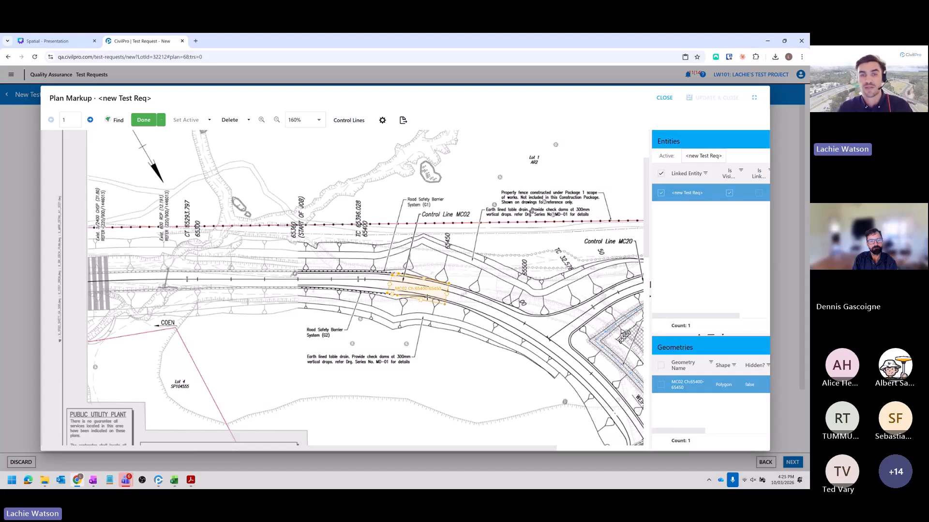
{"action": "left_click", "coordinate": [141, 121]}
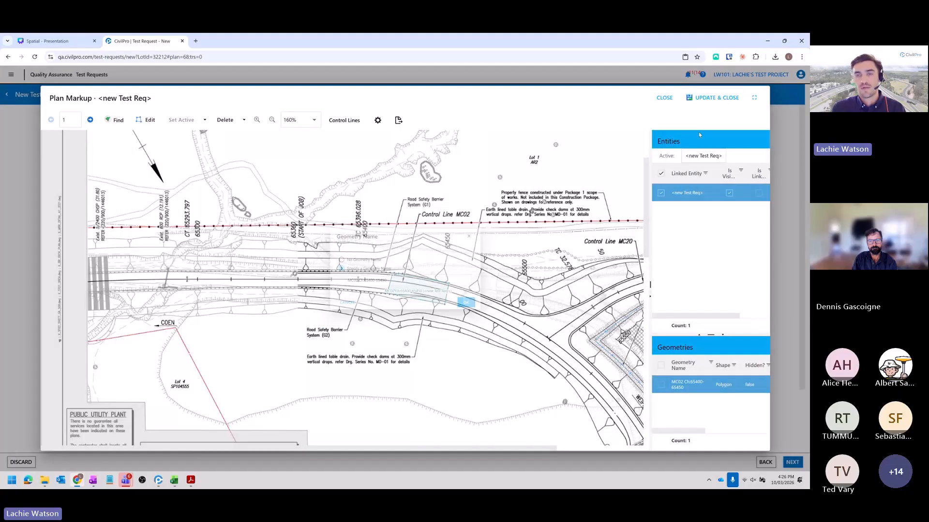
{"action": "left_click", "coordinate": [712, 99]}
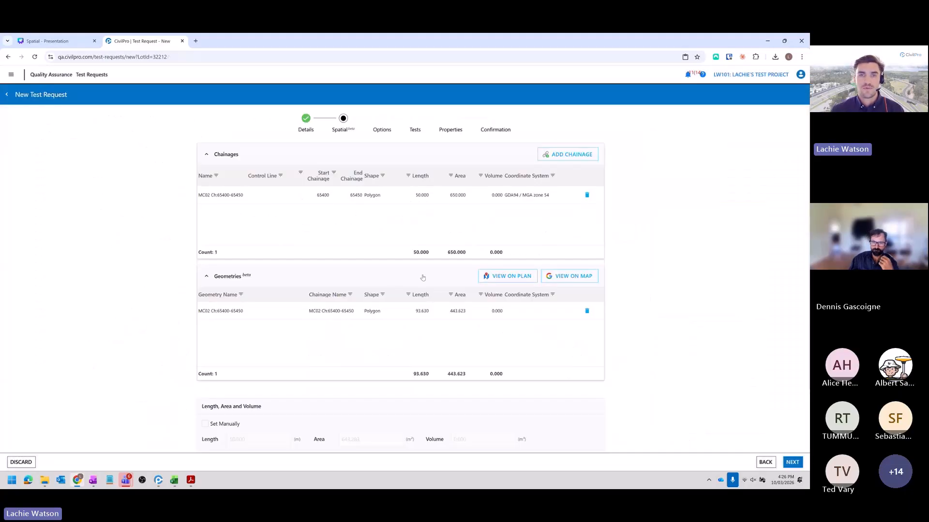
- Proceed to the test grid and add one Active Rock Bolts dowel load test to the request
{"action": "left_click", "coordinate": [796, 463]}
{"action": "left_click", "coordinate": [793, 463]}
{"action": "left_click", "coordinate": [685, 151]}
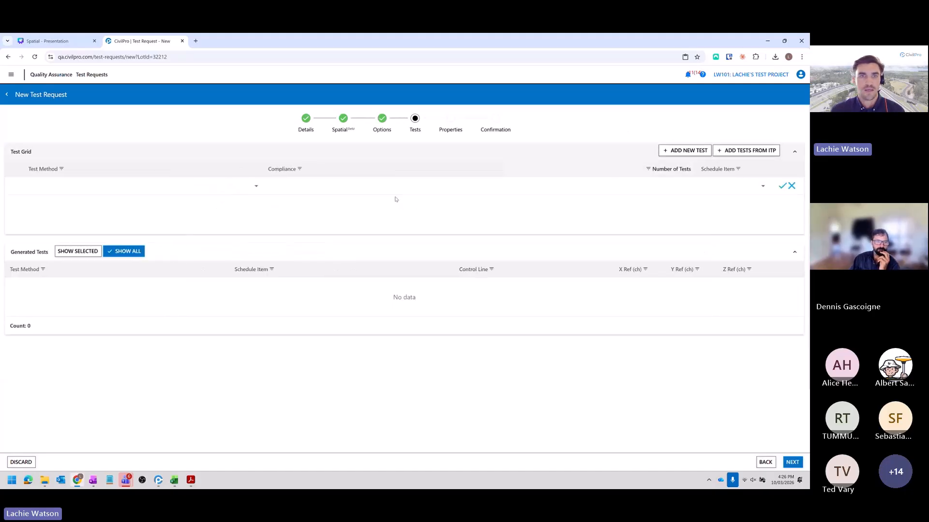
{"action": "left_click", "coordinate": [187, 183]}
{"action": "left_click", "coordinate": [145, 242]}
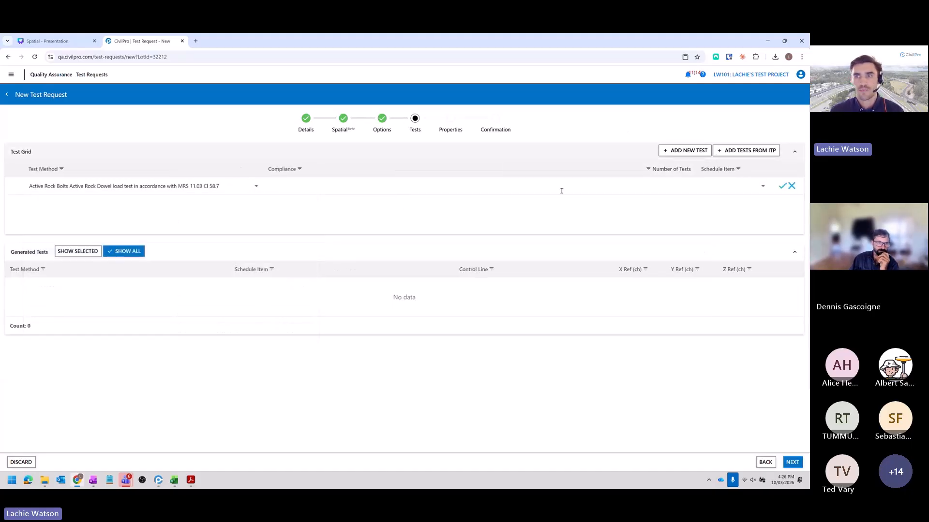
{"action": "left_click", "coordinate": [706, 188]}
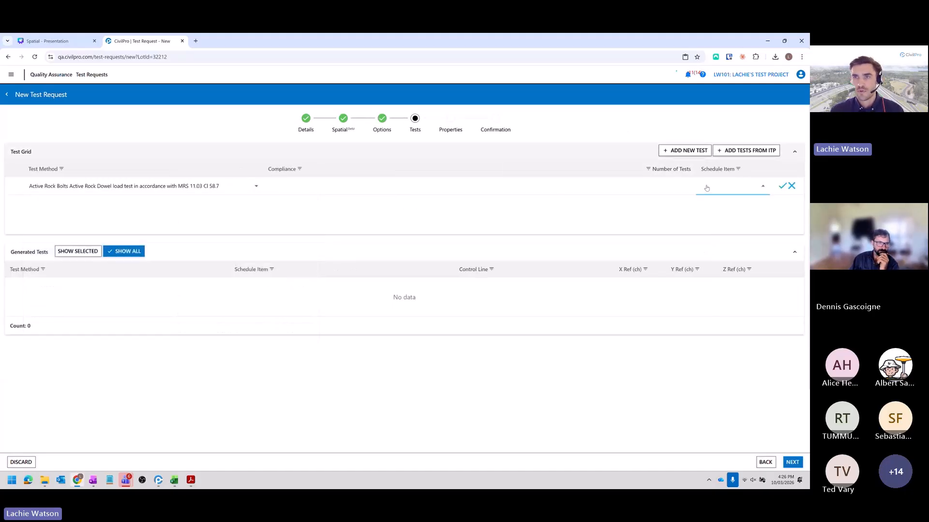
{"action": "left_click", "coordinate": [782, 187]}
- Proceed to the test request's confirmation, dismiss the errors, try to save it, and step back
{"action": "left_click", "coordinate": [792, 463]}
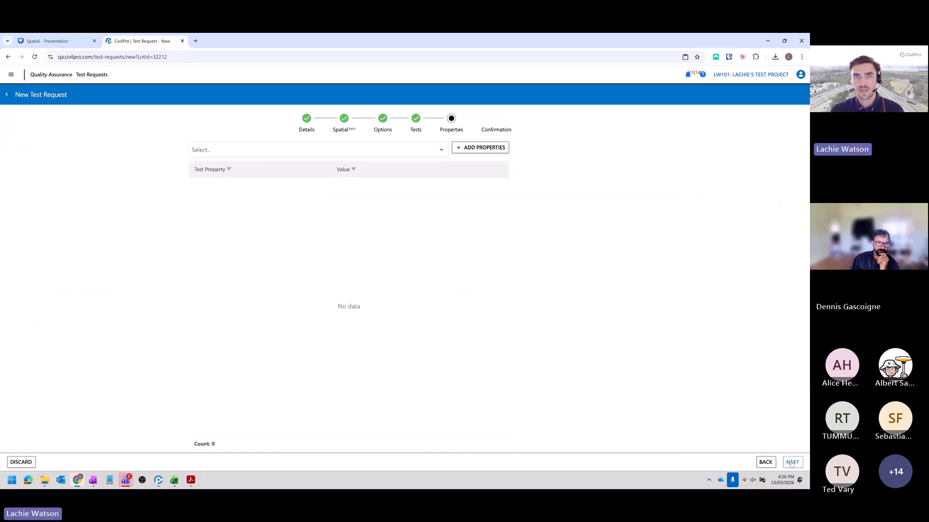
{"action": "left_click", "coordinate": [792, 463]}
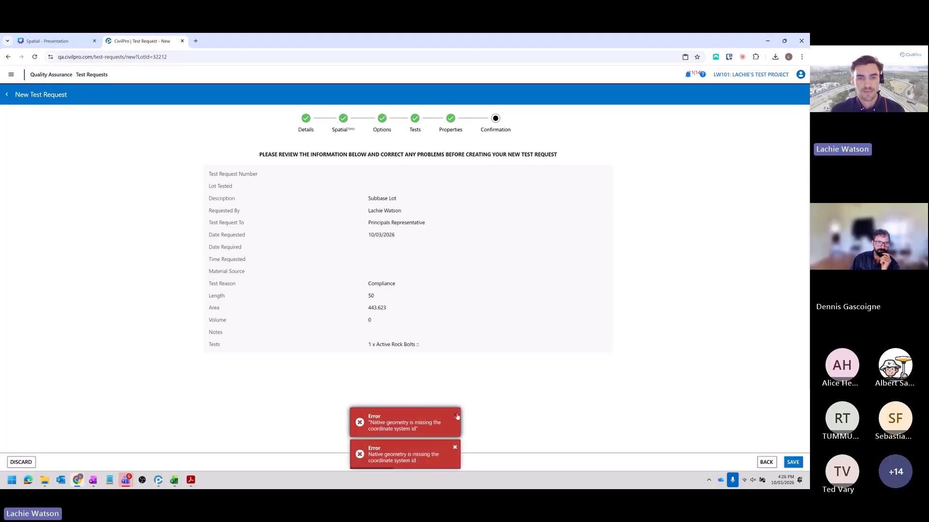
{"action": "left_click", "coordinate": [457, 417]}
{"action": "left_click", "coordinate": [454, 447]}
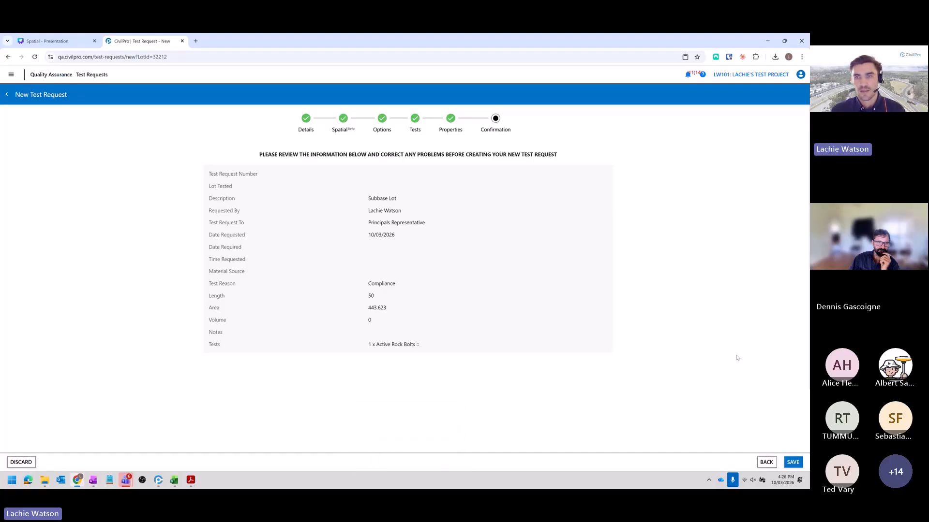
{"action": "left_click", "coordinate": [793, 462]}
{"action": "left_click", "coordinate": [766, 463]}
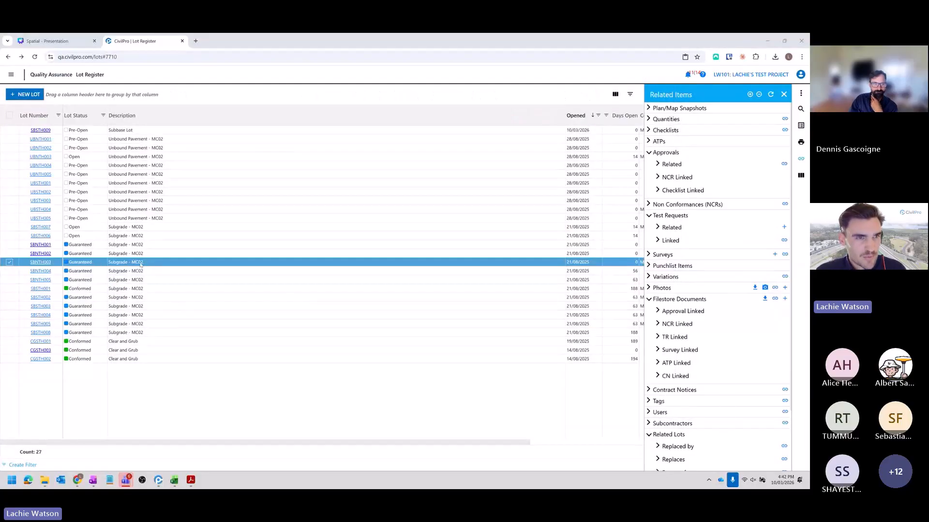
- Start a new test request for Subgrade lot SBNTH003, address it to Principals Representative, and proceed to its spatial data
{"action": "right_click", "coordinate": [149, 267]}
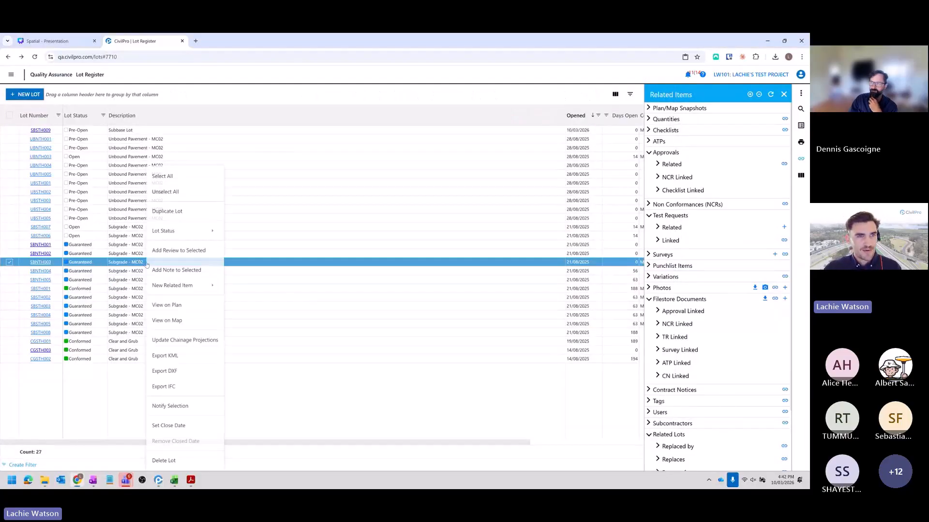
{"action": "mouse_move", "coordinate": [196, 288]}
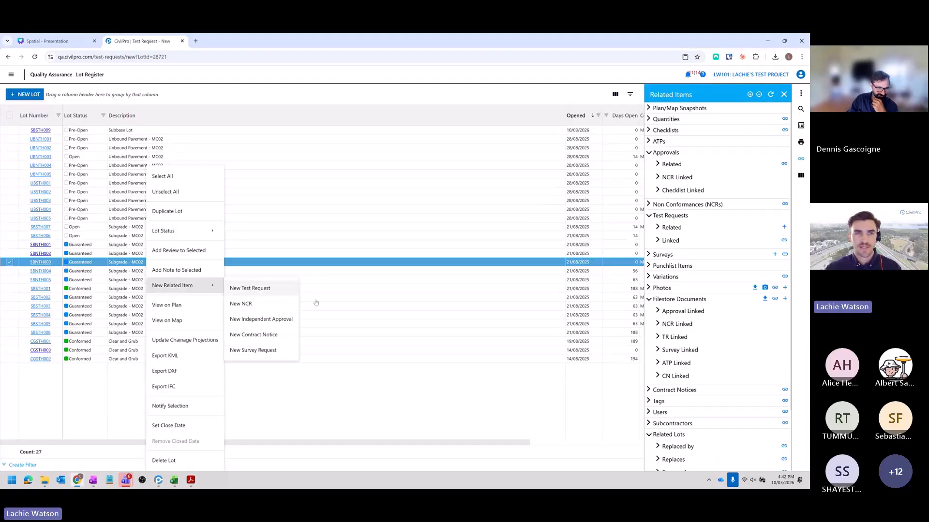
{"action": "left_click", "coordinate": [250, 288]}
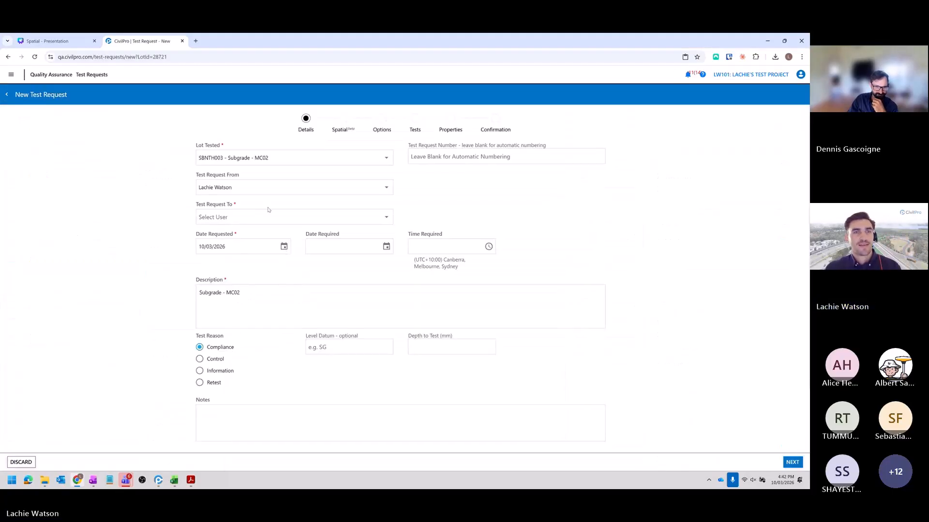
{"action": "left_click", "coordinate": [265, 217]}
{"action": "scroll", "coordinate": [310, 373], "scroll_direction": "down", "scroll_amount": 1}
{"action": "left_click", "coordinate": [269, 396]}
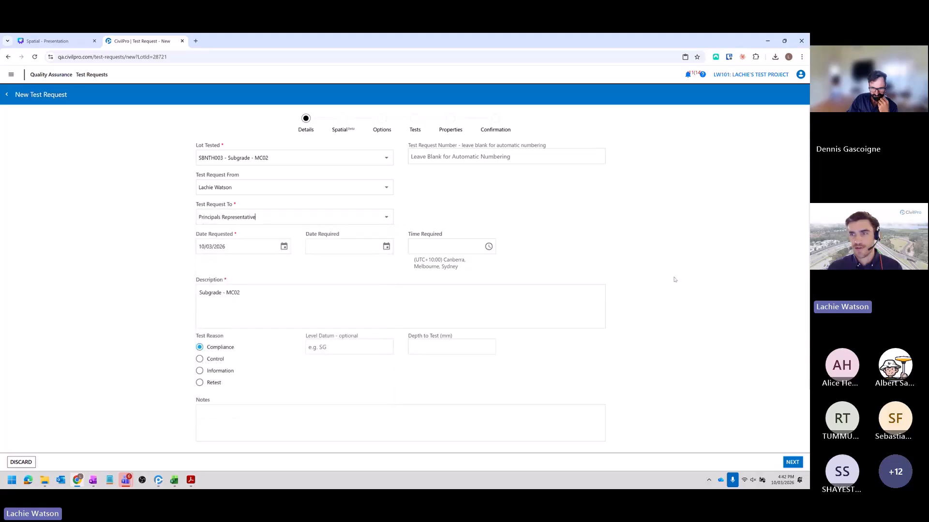
{"action": "left_click", "coordinate": [793, 462]}
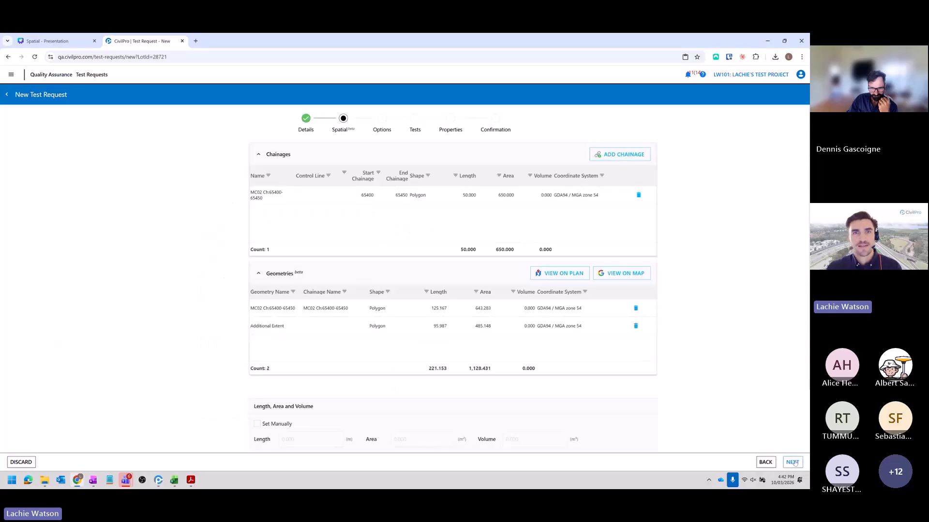
- Proceed to the test grid and add one AS1012.3.1 concrete slump test to the request
{"action": "left_click", "coordinate": [795, 462]}
{"action": "left_click", "coordinate": [793, 462]}
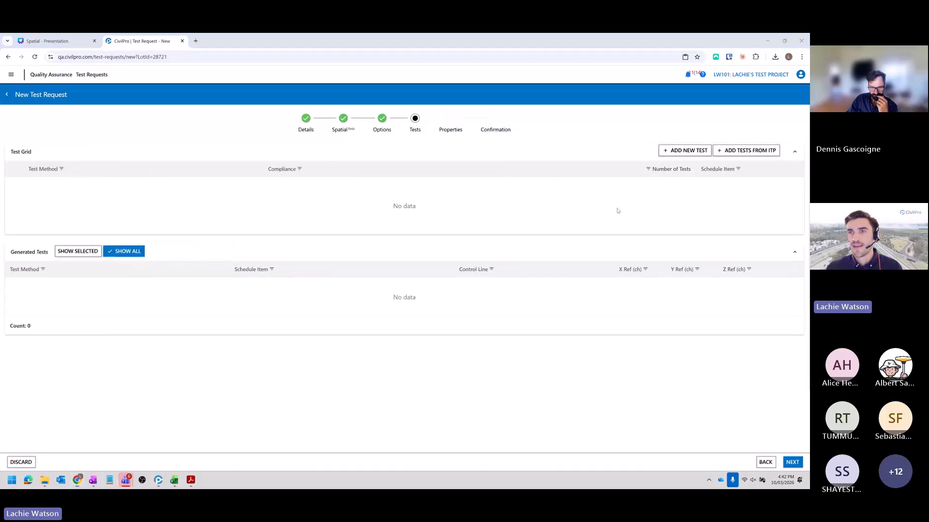
{"action": "left_click", "coordinate": [685, 150]}
{"action": "left_click", "coordinate": [102, 187]}
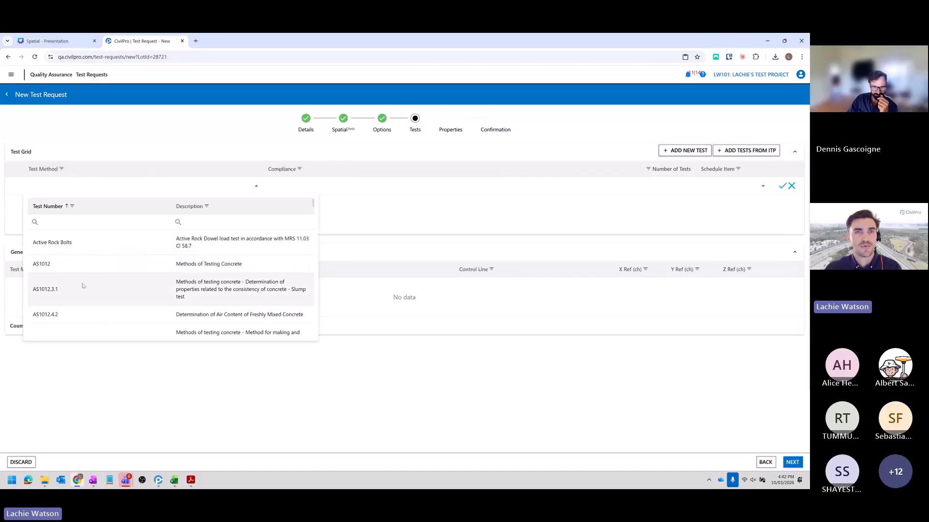
{"action": "left_click", "coordinate": [72, 288]}
{"action": "left_click", "coordinate": [653, 185]}
{"action": "type", "text": "1"}
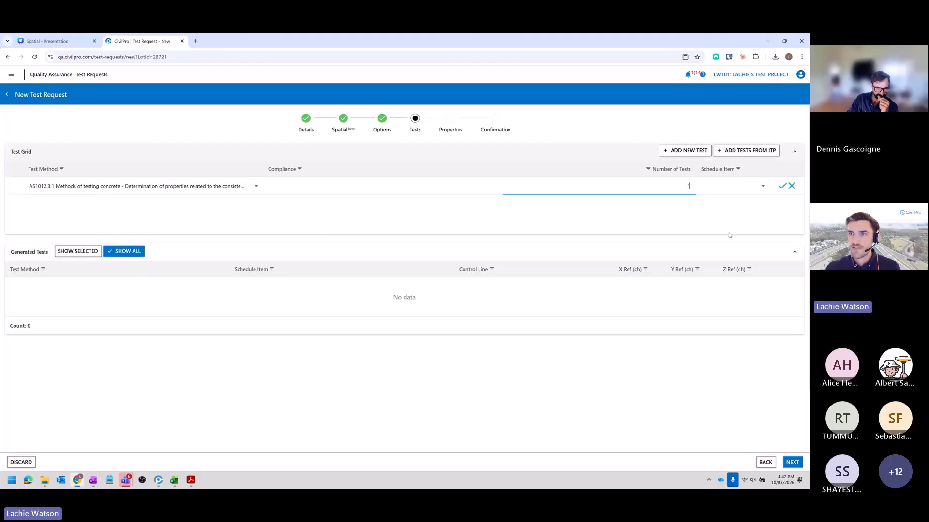
{"action": "left_click", "coordinate": [782, 187]}
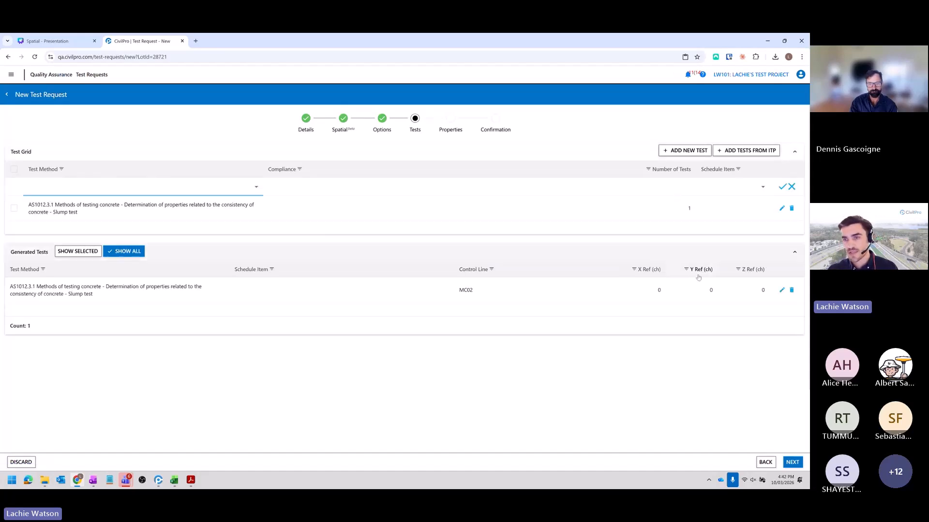
- Leave the properties empty, proceed to confirmation, and save the Subgrade lot's test request
{"action": "left_click", "coordinate": [794, 460]}
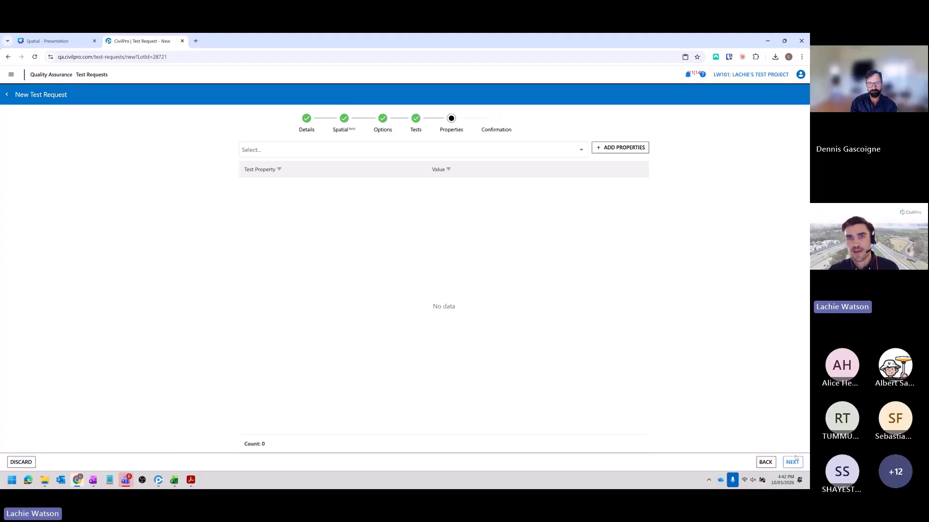
{"action": "left_click", "coordinate": [794, 461]}
{"action": "left_click", "coordinate": [793, 462]}
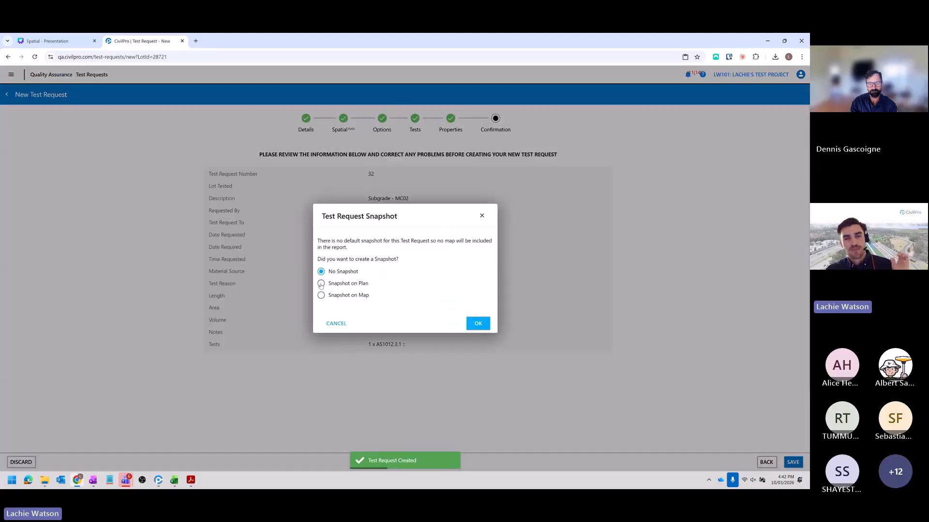
- Create a plan snapshot of the test request on General Arrangement Drawings - Rev0 and save it as the default for reports
{"action": "left_click", "coordinate": [477, 324]}
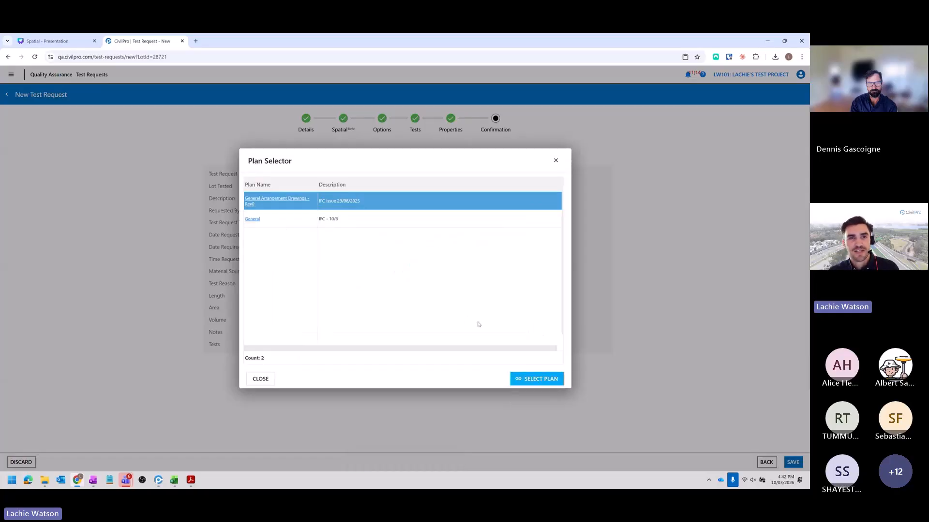
{"action": "left_click", "coordinate": [530, 378]}
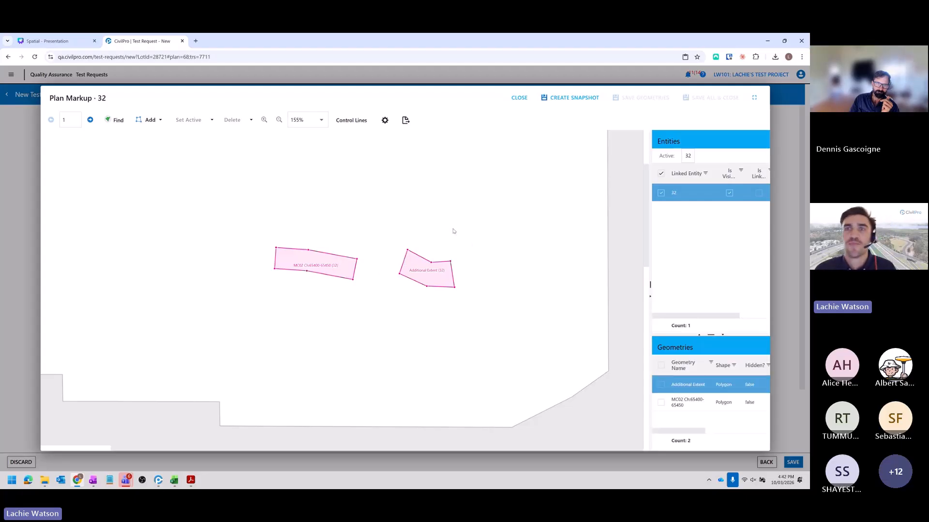
{"action": "left_click", "coordinate": [573, 99]}
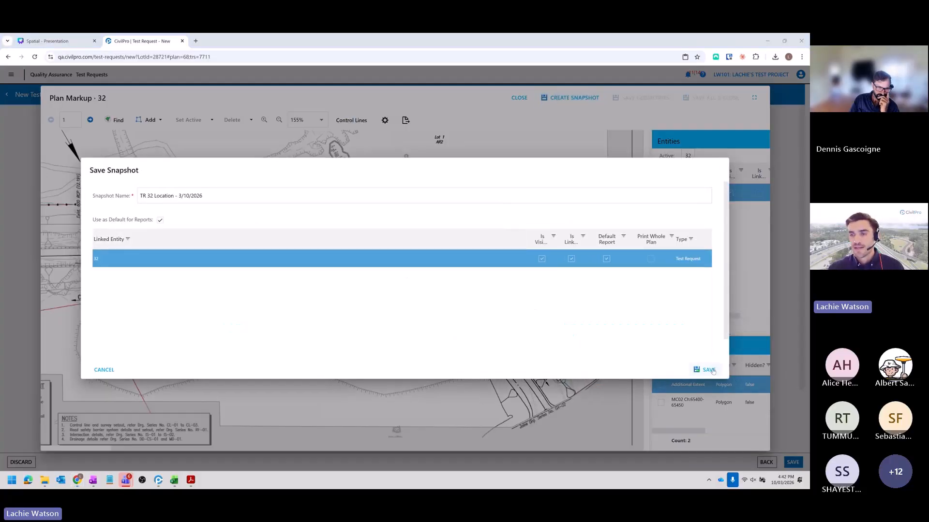
{"action": "left_click", "coordinate": [709, 370]}
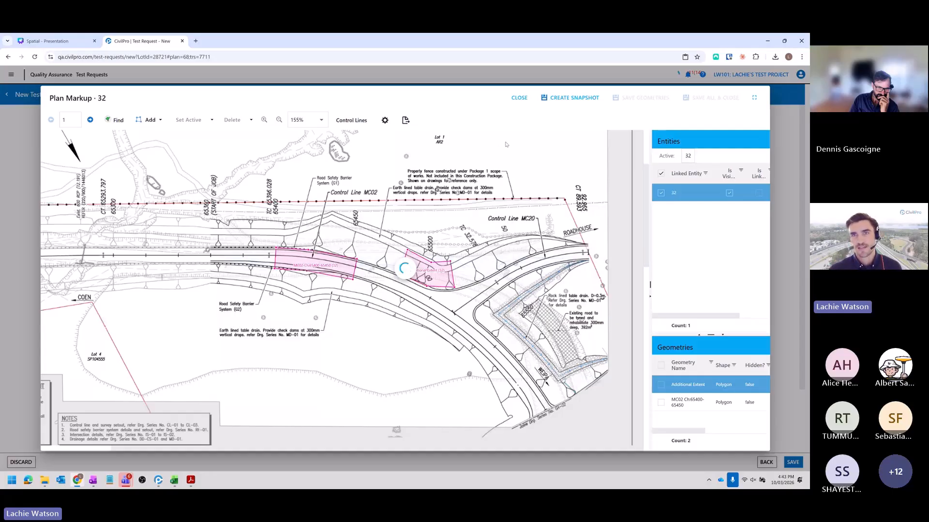
- Close the plan markup and leave the saved test request, and view lot SBNTH003 on the same plan
{"action": "left_click", "coordinate": [519, 98]}
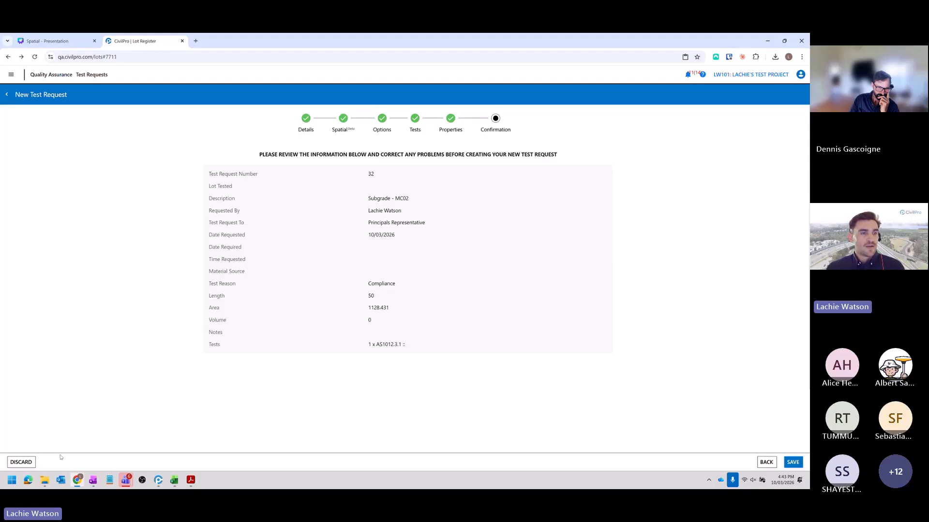
{"action": "left_click", "coordinate": [23, 462]}
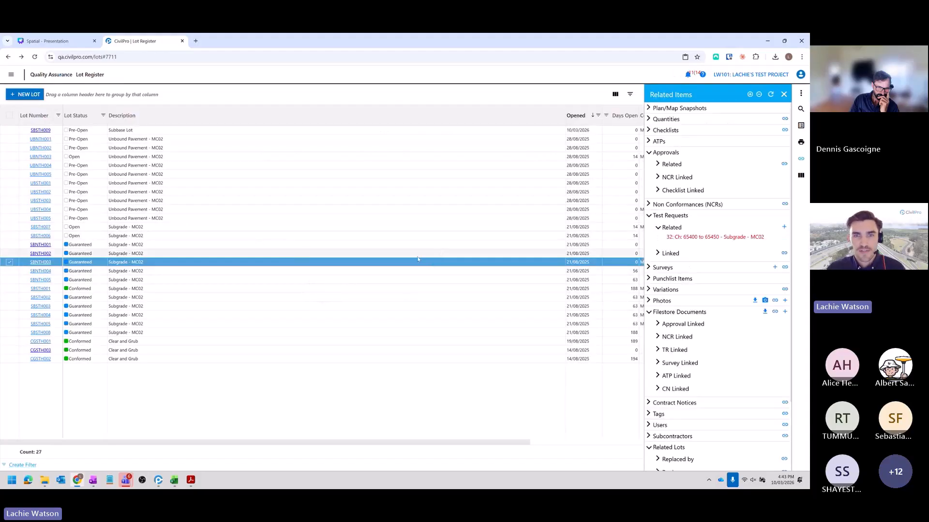
{"action": "right_click", "coordinate": [394, 265]}
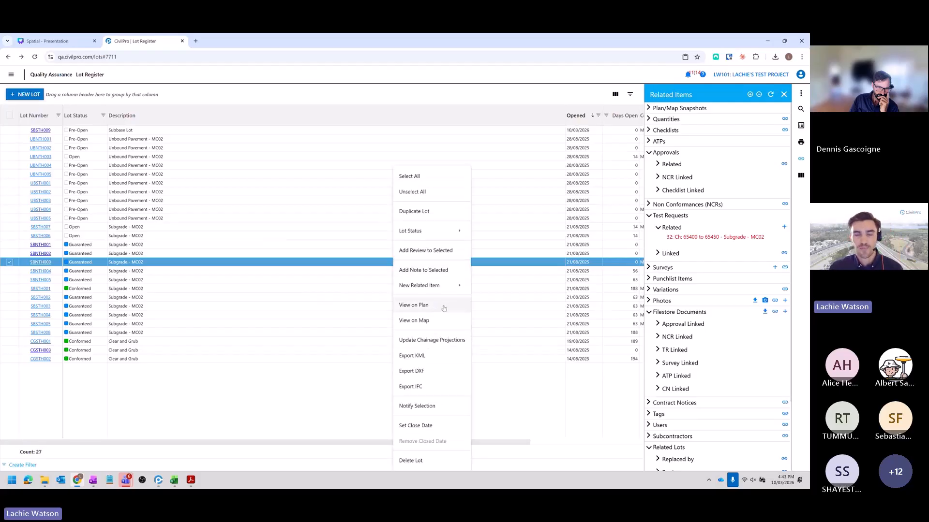
{"action": "left_click", "coordinate": [414, 305]}
{"action": "left_click", "coordinate": [535, 378]}
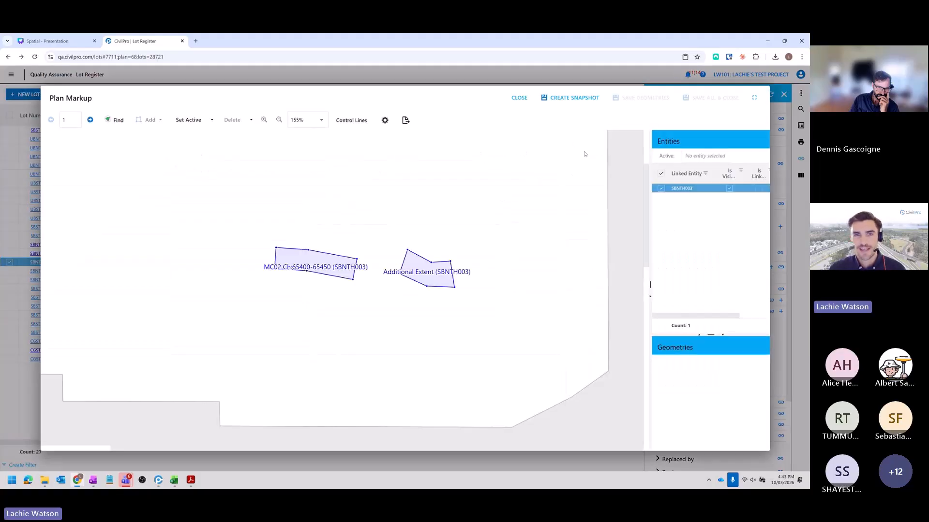
- Create a plan snapshot of lot SBNTH003 named Lot Map, keeping it as the default for reports, and close the plan markup
{"action": "left_click", "coordinate": [571, 98]}
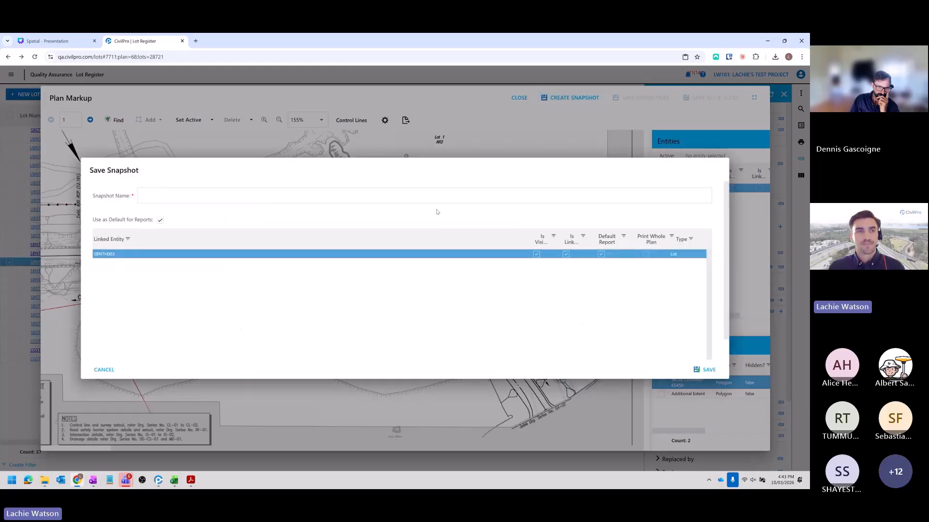
{"action": "type", "text": "Lot "}
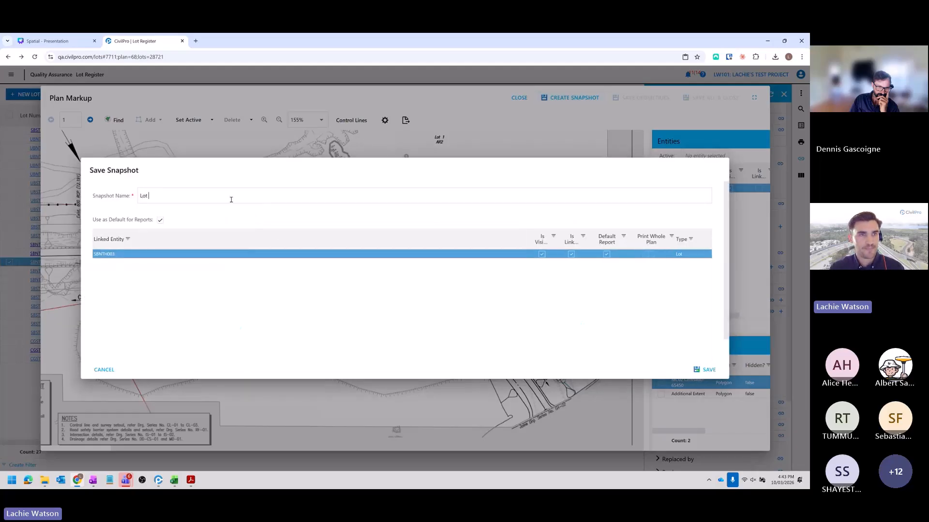
{"action": "type", "text": "Mpa"}
{"action": "key", "text": "BackSpace"}
{"action": "key", "text": "BackSpace"}
{"action": "type", "text": "ap"}
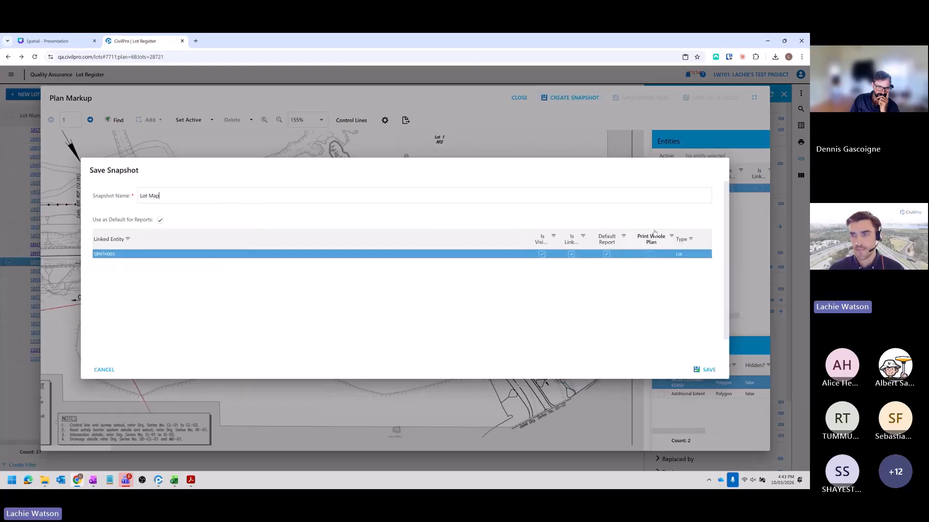
{"action": "left_click", "coordinate": [703, 370]}
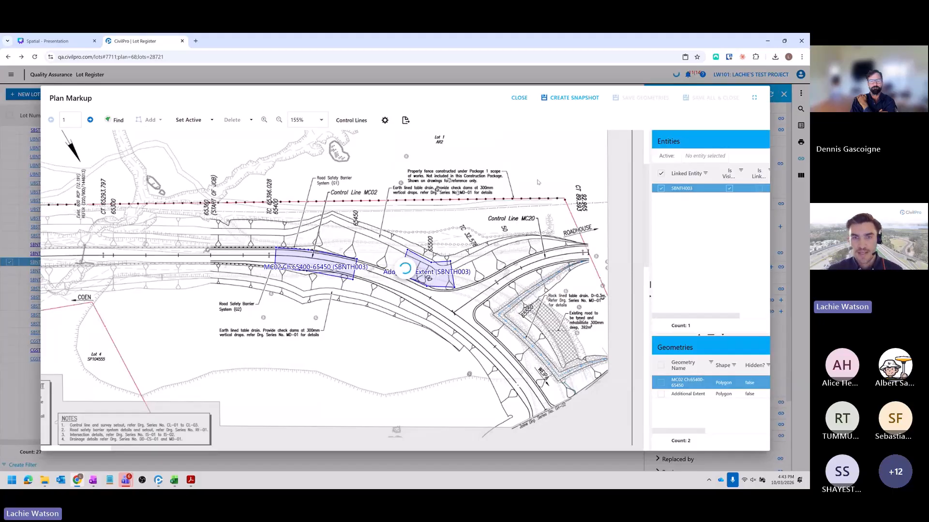
{"action": "left_click", "coordinate": [515, 98]}
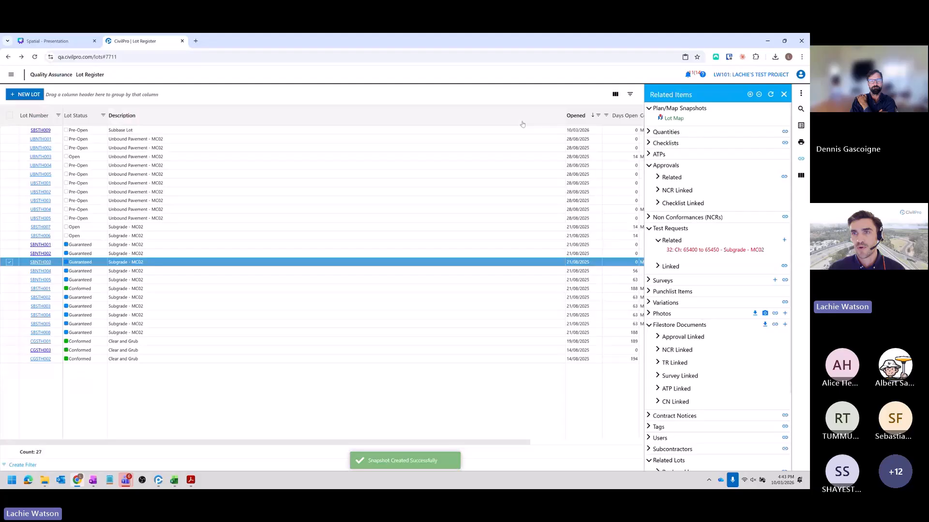
- Generate the PDF conformance report for lot SBNTH003 and examine the plan snapshot and test request in it
{"action": "left_click", "coordinate": [801, 142]}
{"action": "left_click", "coordinate": [679, 133]}
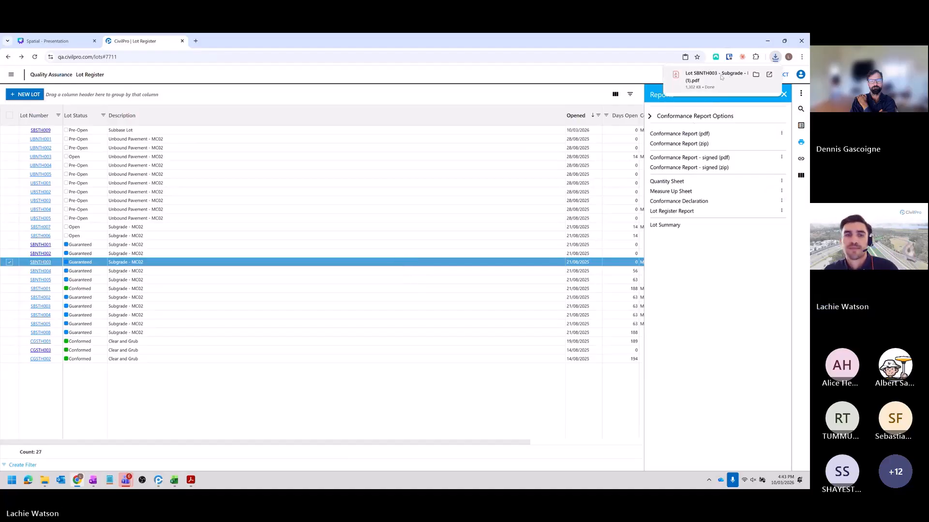
{"action": "left_click", "coordinate": [716, 78]}
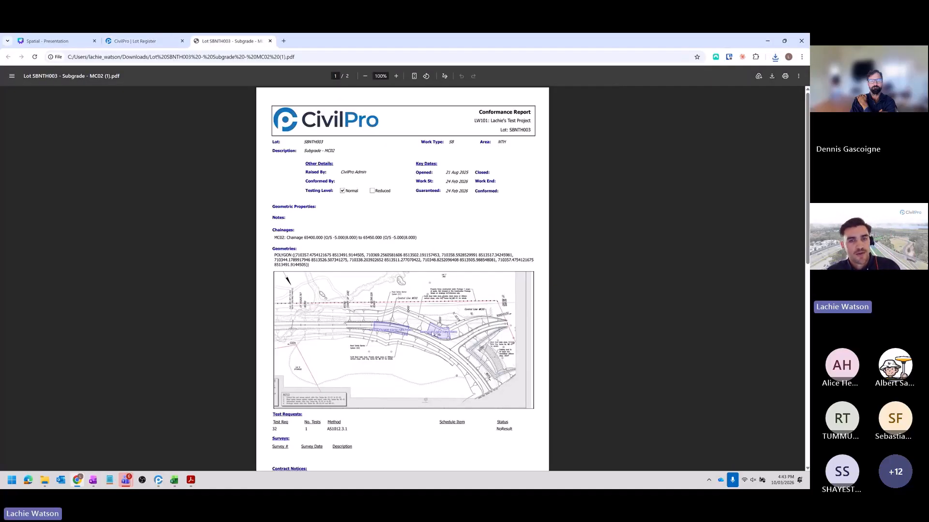
{"action": "scroll", "coordinate": [403, 278], "scroll_direction": "down", "scroll_amount": 2}
{"action": "scroll", "coordinate": [403, 278], "scroll_direction": "up", "scroll_amount": 2}
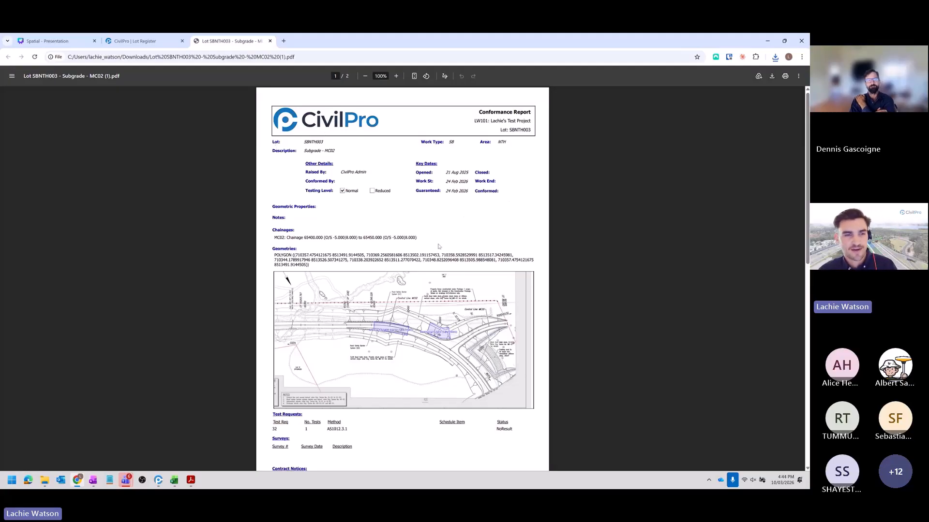
{"action": "scroll", "coordinate": [392, 213], "scroll_direction": "down", "scroll_amount": 1}
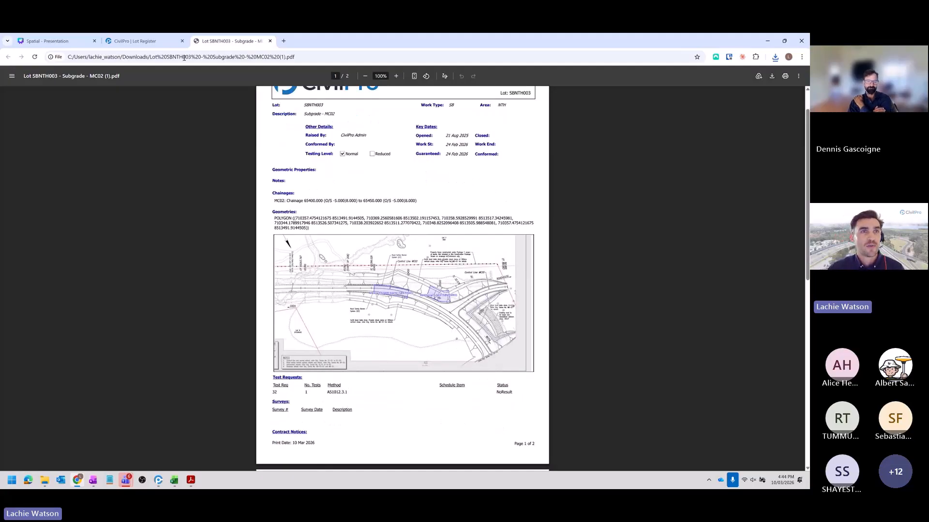
- Return to the lot register and open the Lot Map snapshot from lot SBNTH003's related items
{"action": "left_click", "coordinate": [135, 41]}
{"action": "left_click", "coordinate": [801, 159]}
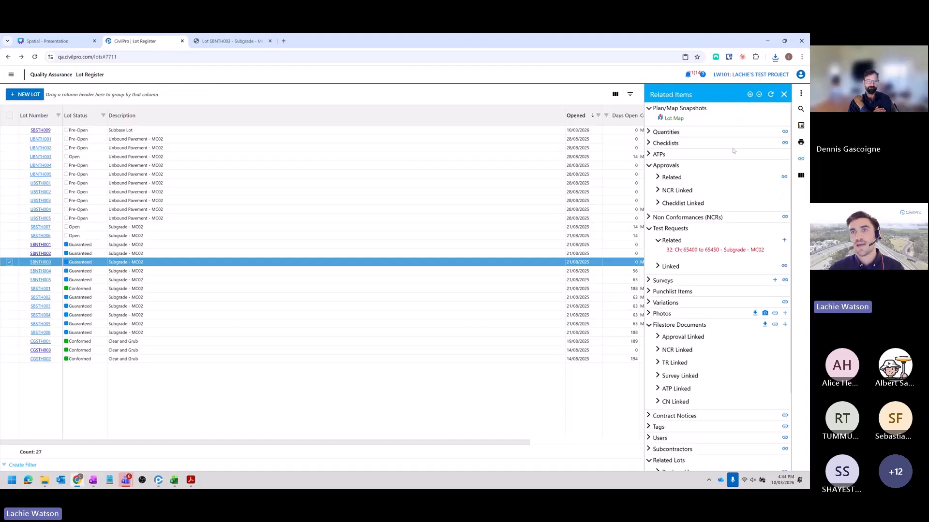
{"action": "left_click", "coordinate": [676, 120]}
{"action": "left_click", "coordinate": [692, 179]}
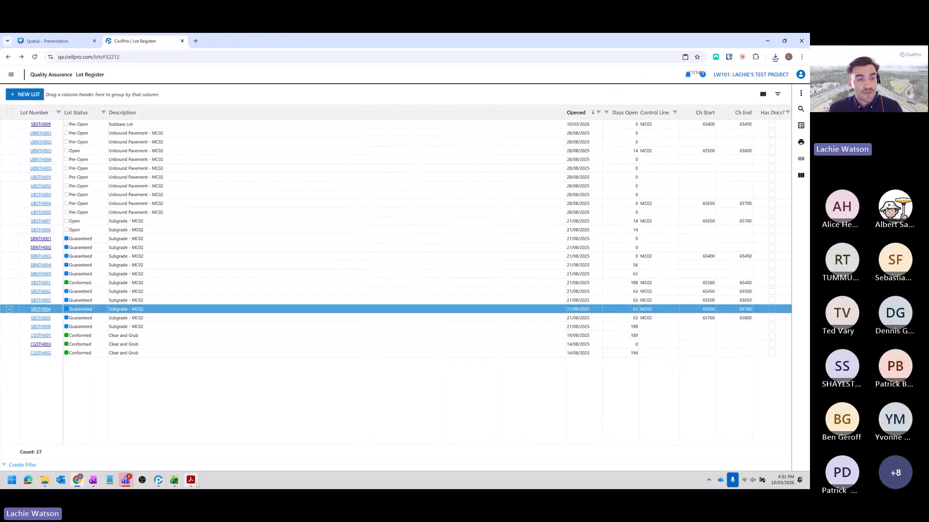
- Switch to the CivilPro desktop application, examine the spatial data of lot UBSTH005, and close the lot without saving
{"action": "left_click", "coordinate": [159, 481]}
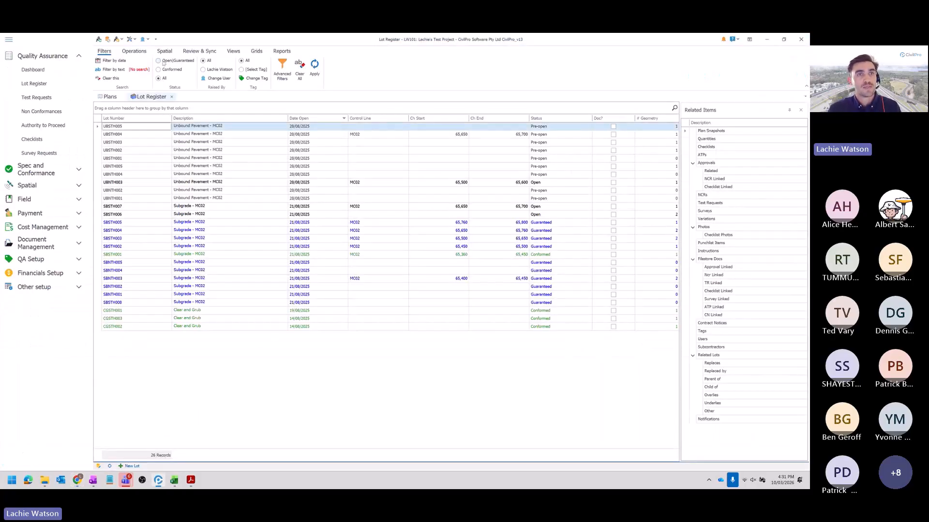
{"action": "left_click", "coordinate": [164, 51]}
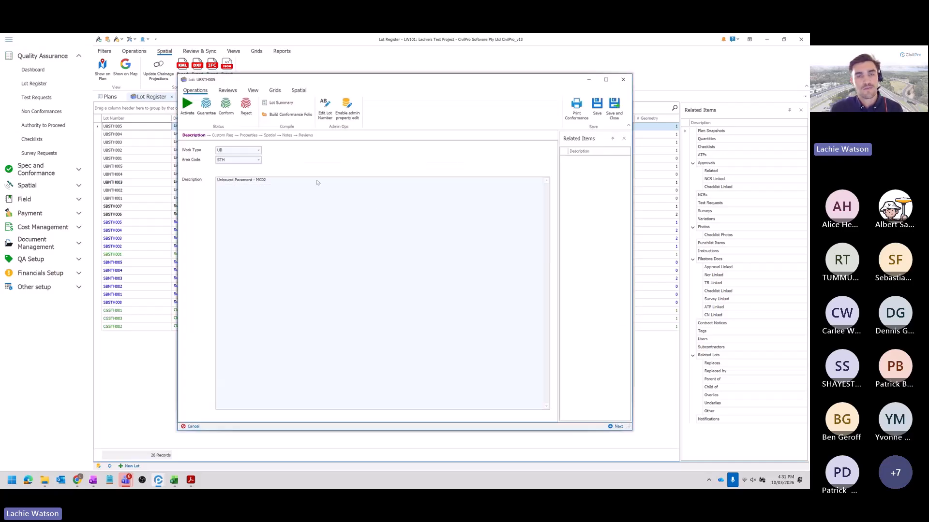
{"action": "left_click", "coordinate": [270, 136]}
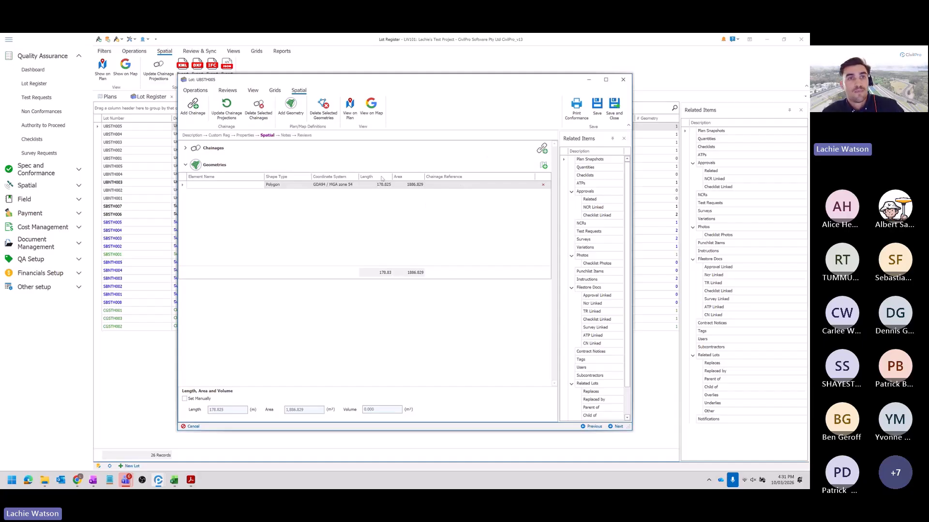
{"action": "left_click", "coordinate": [623, 80]}
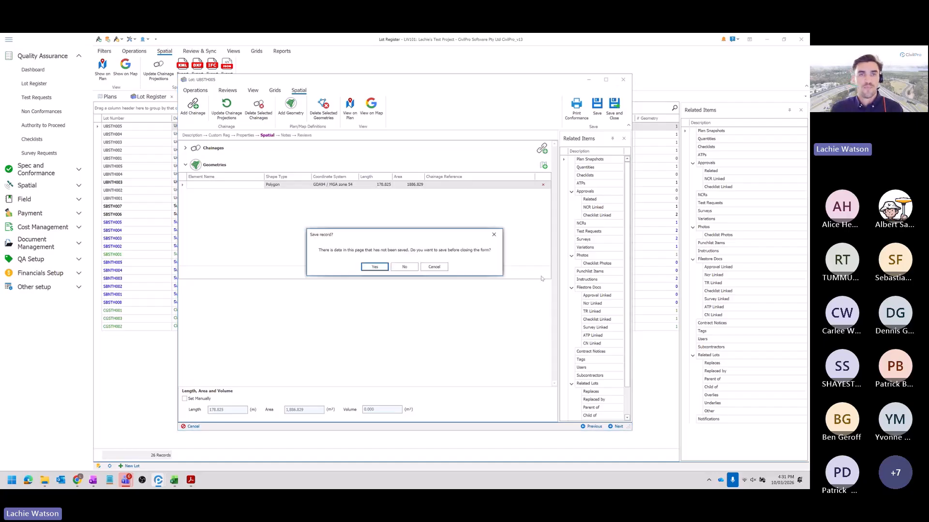
{"action": "left_click", "coordinate": [404, 268]}
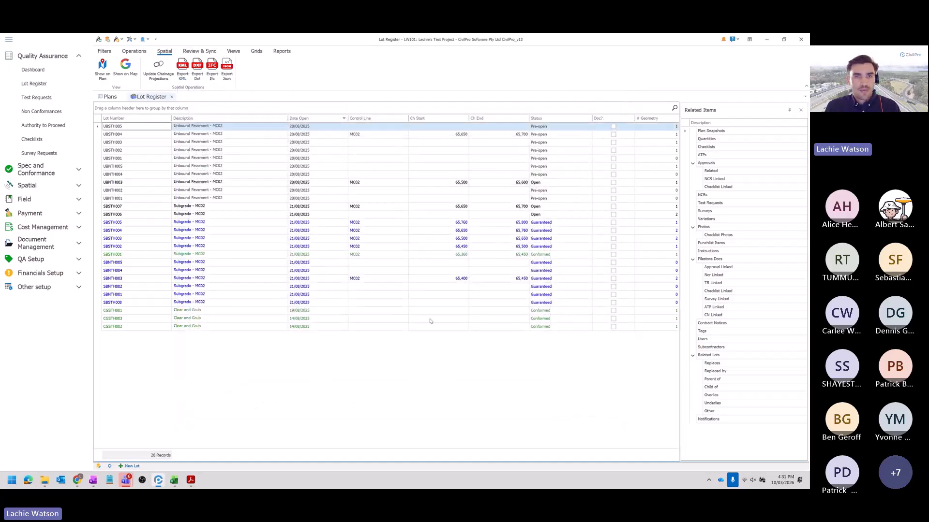
- Switch to the Canva presentation in Chrome and present the slide on CivilPro's How Constructed Models in full screen
{"action": "key", "text": "alt+Tab"}
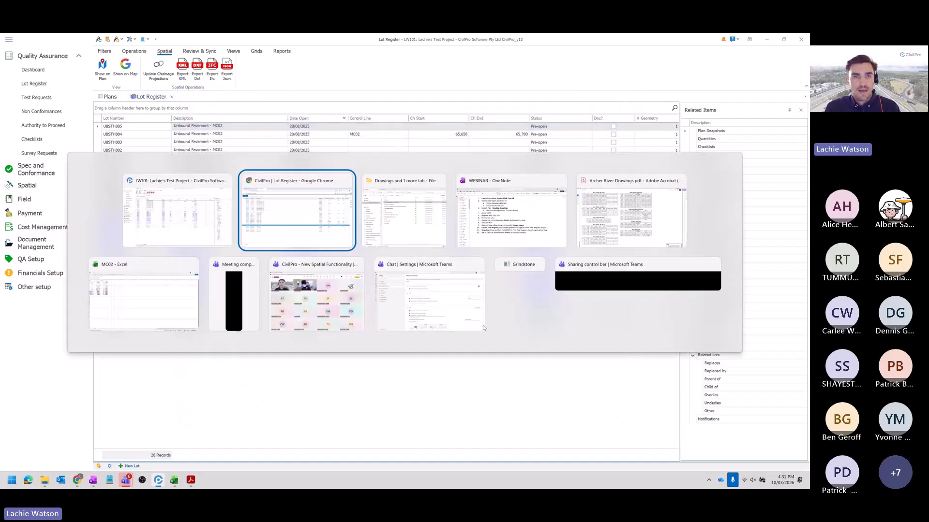
{"action": "left_click", "coordinate": [300, 234]}
{"action": "left_click", "coordinate": [54, 42]}
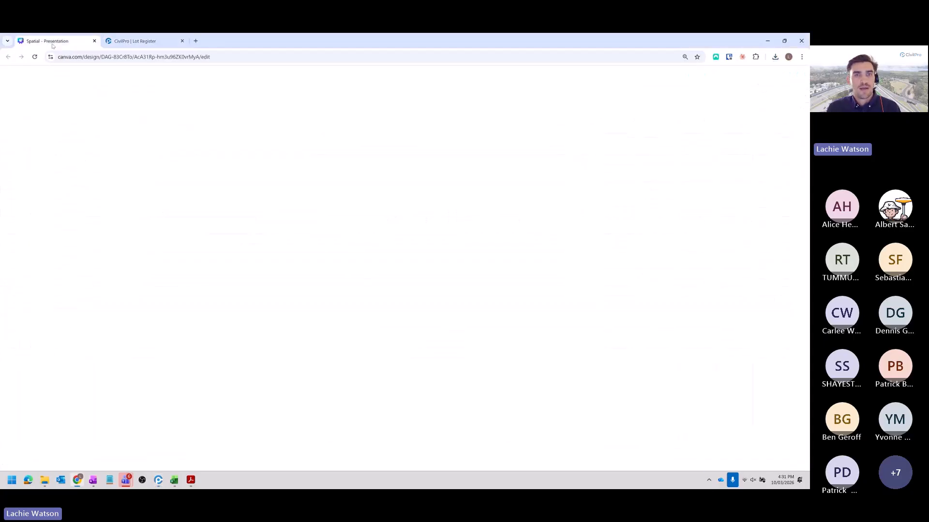
{"action": "key", "text": "Page_Up"}
{"action": "key", "text": "Page_Up"}
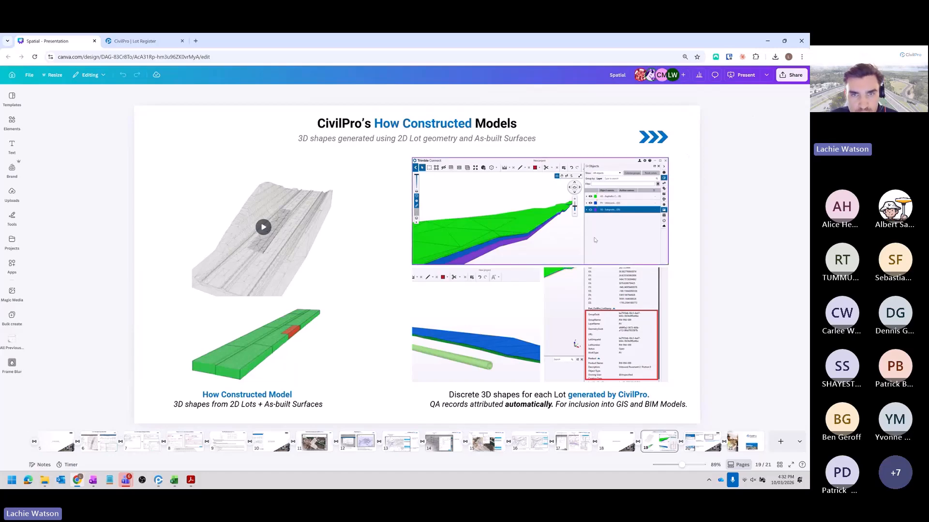
{"action": "left_click", "coordinate": [743, 75]}
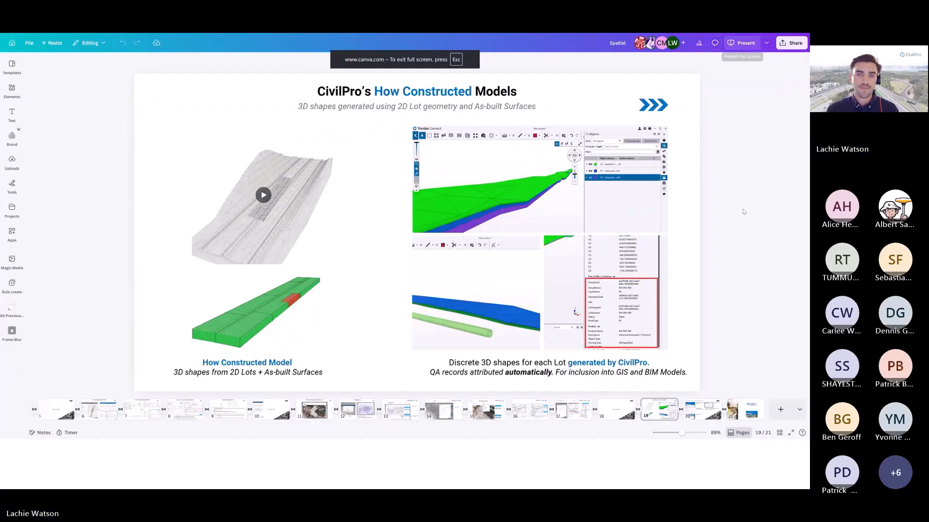
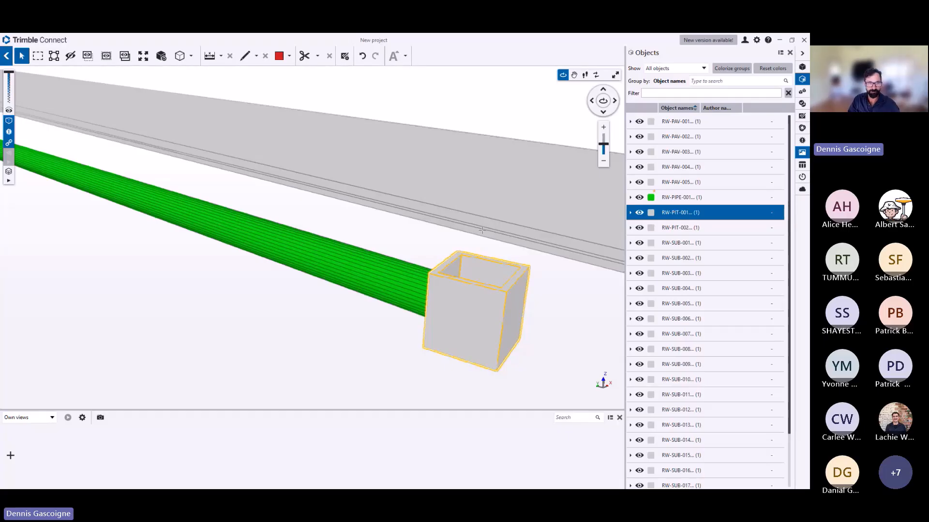
- Examine the green pipe, the selected pit RW-PIT-001 and the full length of the adjoining road in the 3D model
{"action": "scroll", "coordinate": [484, 177], "scroll_direction": "down", "scroll_amount": 5}
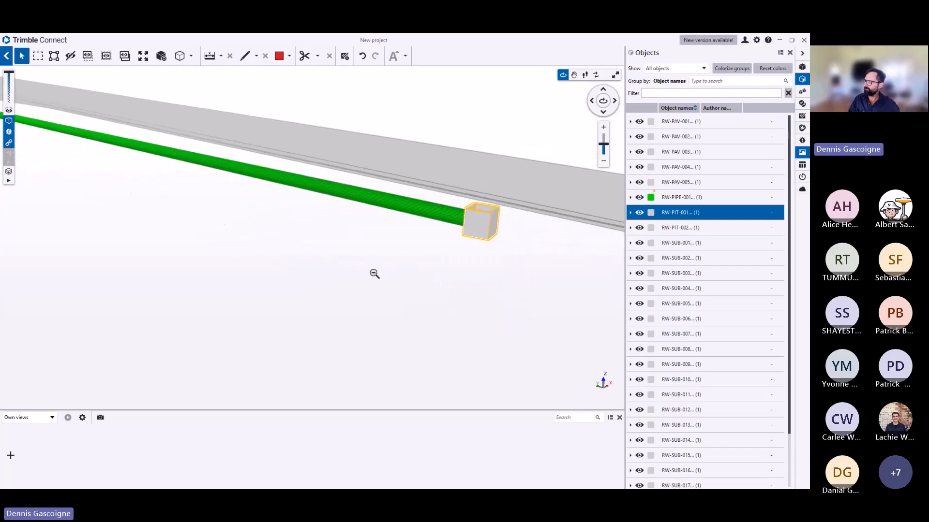
{"action": "scroll", "coordinate": [362, 290], "scroll_direction": "down", "scroll_amount": 5}
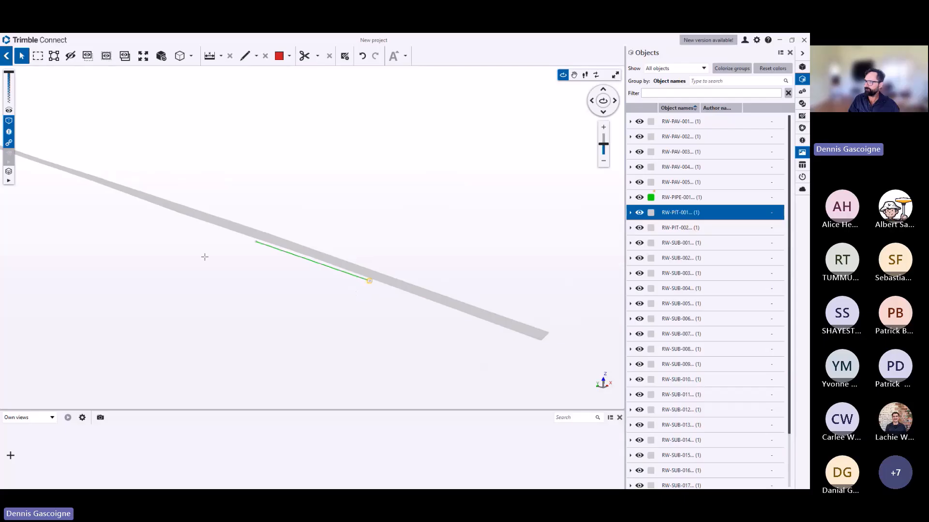
{"action": "scroll", "coordinate": [206, 264], "scroll_direction": "down", "scroll_amount": 5}
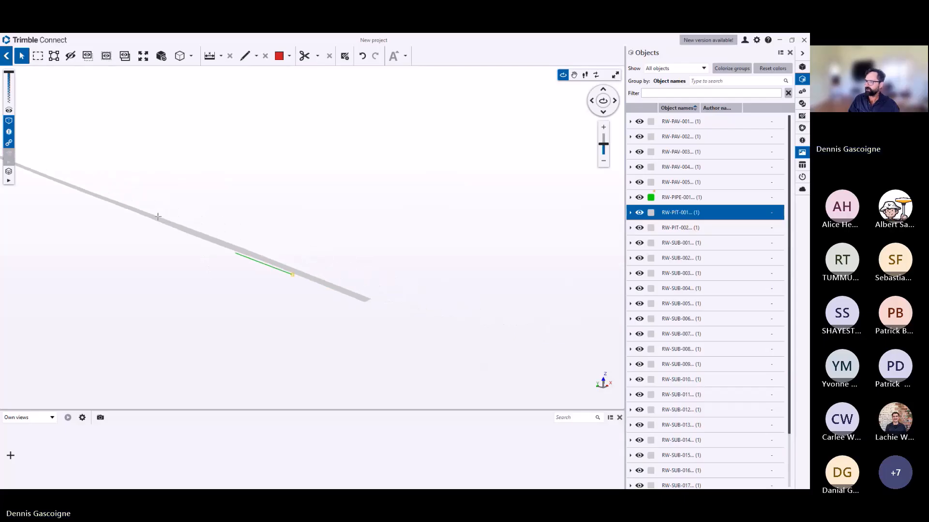
{"action": "scroll", "coordinate": [183, 224], "scroll_direction": "up", "scroll_amount": 4}
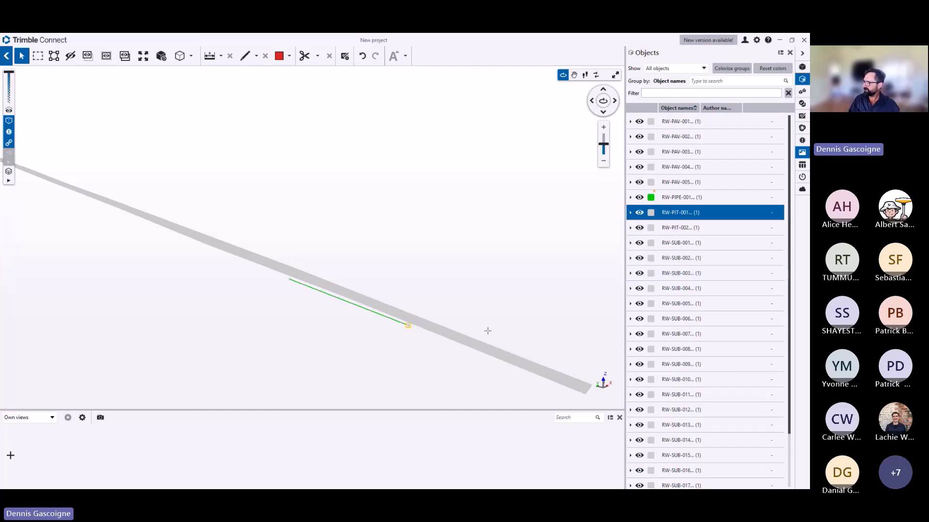
{"action": "scroll", "coordinate": [415, 335], "scroll_direction": "up", "scroll_amount": 3}
{"action": "scroll", "coordinate": [407, 309], "scroll_direction": "up", "scroll_amount": 2}
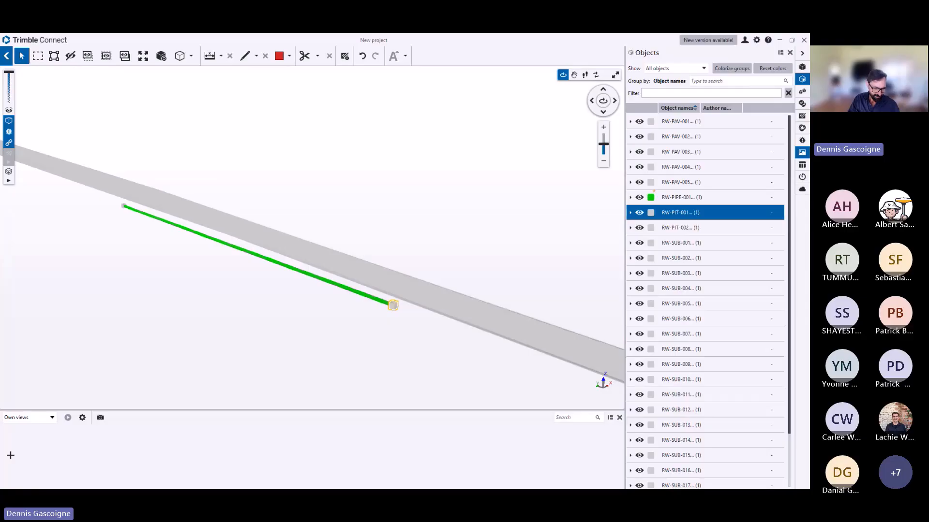
- Switch to the CivilPro desktop application, review the Lot Spatial Configuration of Sample Model in the spatial models register, and close it
{"action": "key", "text": "alt+Tab"}
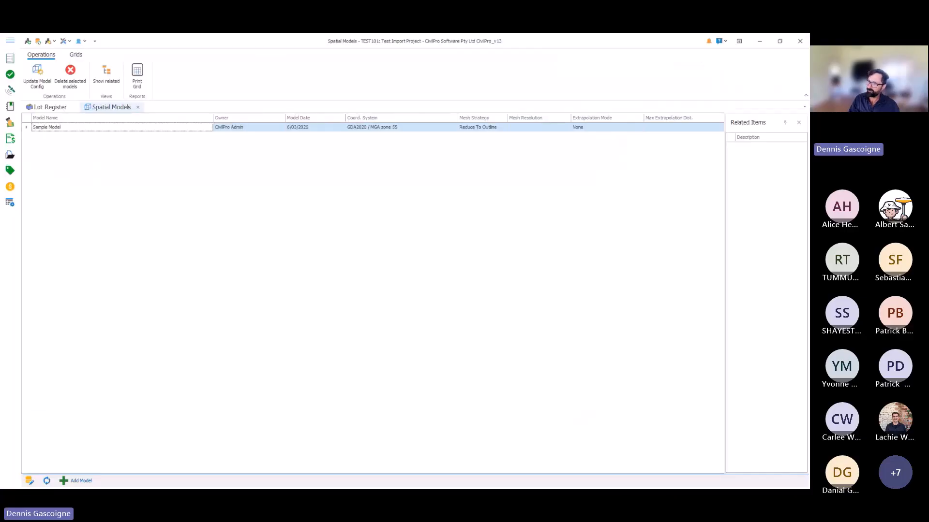
{"action": "left_click", "coordinate": [10, 93]}
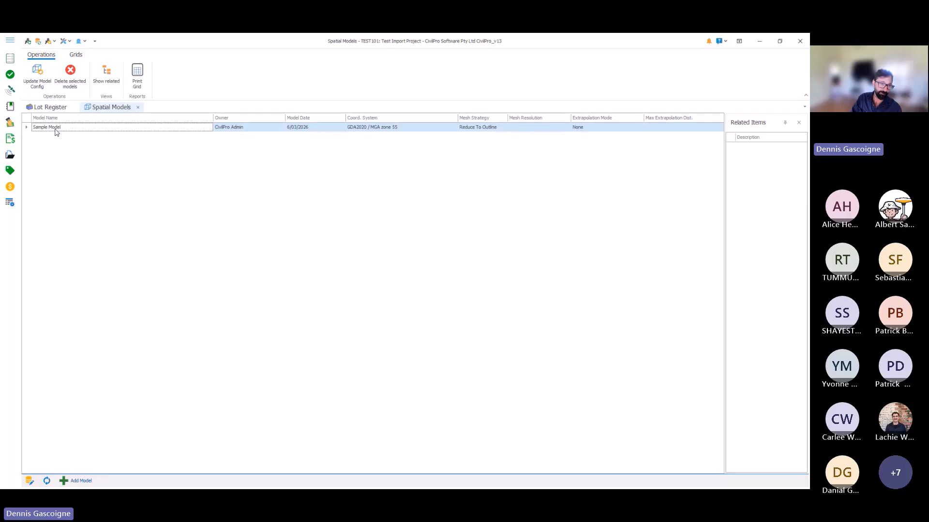
{"action": "double_click", "coordinate": [54, 128]}
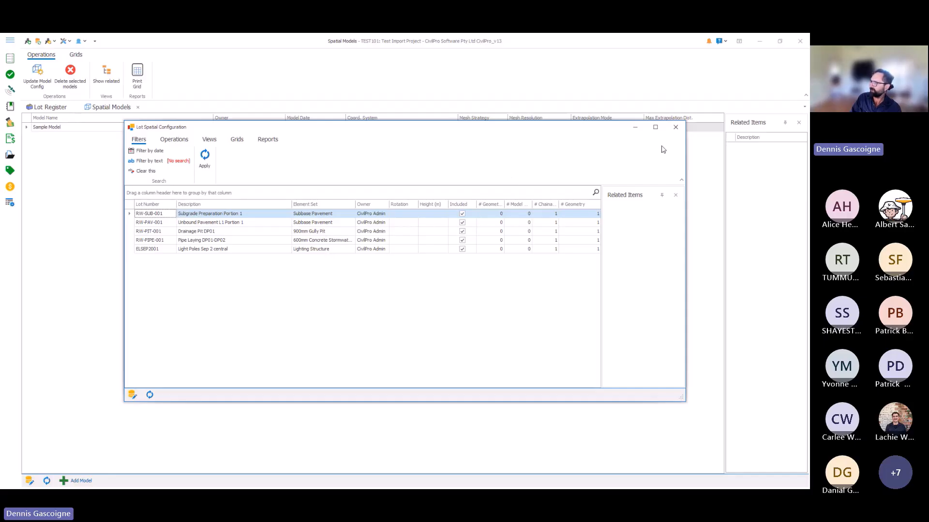
{"action": "left_click", "coordinate": [676, 127]}
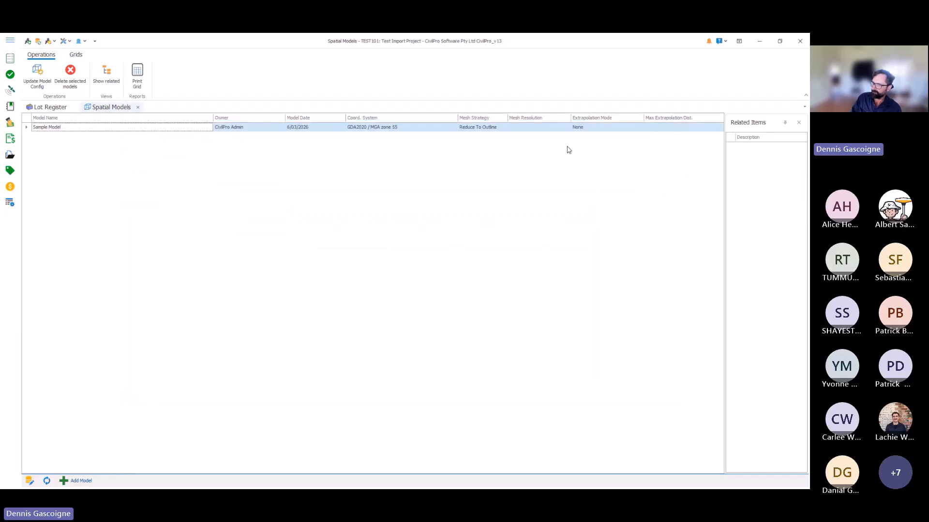
- Open the Element Sets register, review the Subbase Pavement set's modelling parameters, and close it without saving
{"action": "left_click", "coordinate": [10, 90]}
{"action": "left_click", "coordinate": [67, 157]}
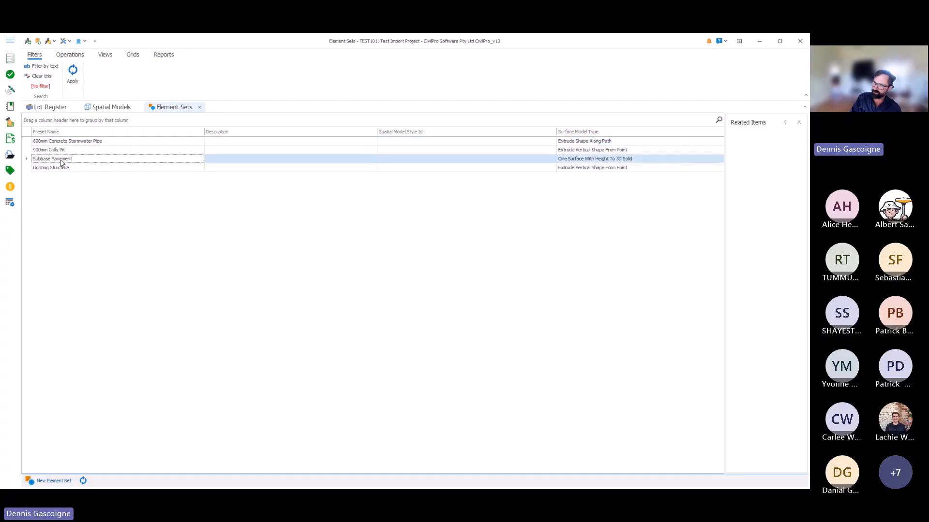
{"action": "double_click", "coordinate": [61, 160]}
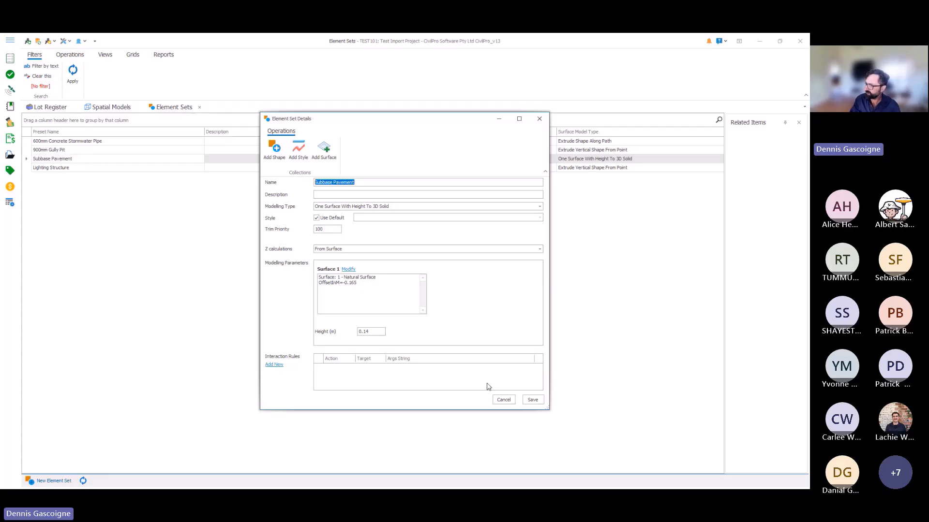
{"action": "left_click", "coordinate": [494, 402]}
- Review the details of the 600mm Concrete Stormwater Pipe and 900mm Gully Pit element sets, closing each without saving
{"action": "left_click", "coordinate": [59, 141]}
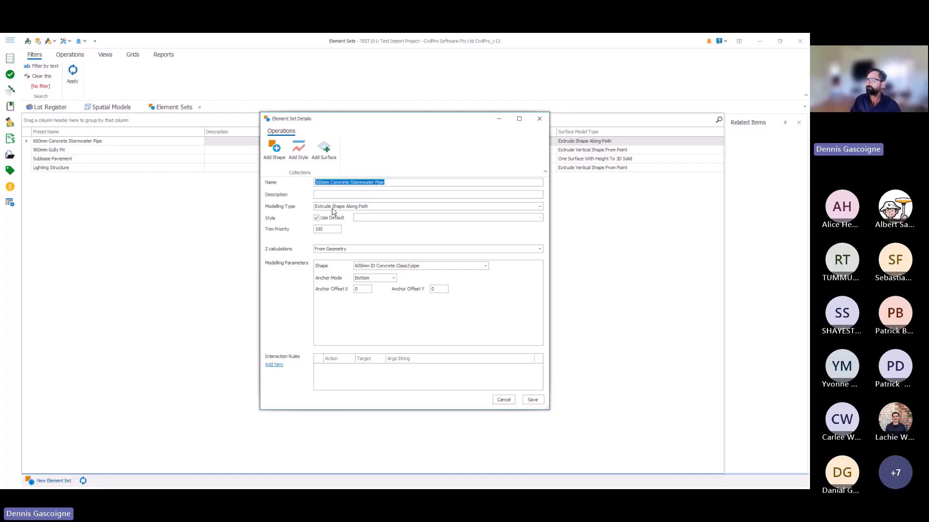
{"action": "left_click", "coordinate": [539, 119]}
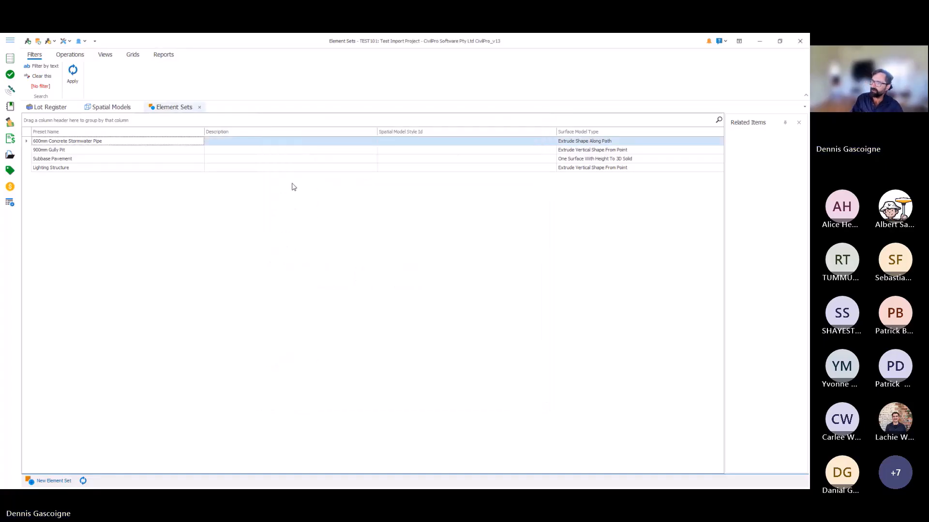
{"action": "double_click", "coordinate": [56, 150]}
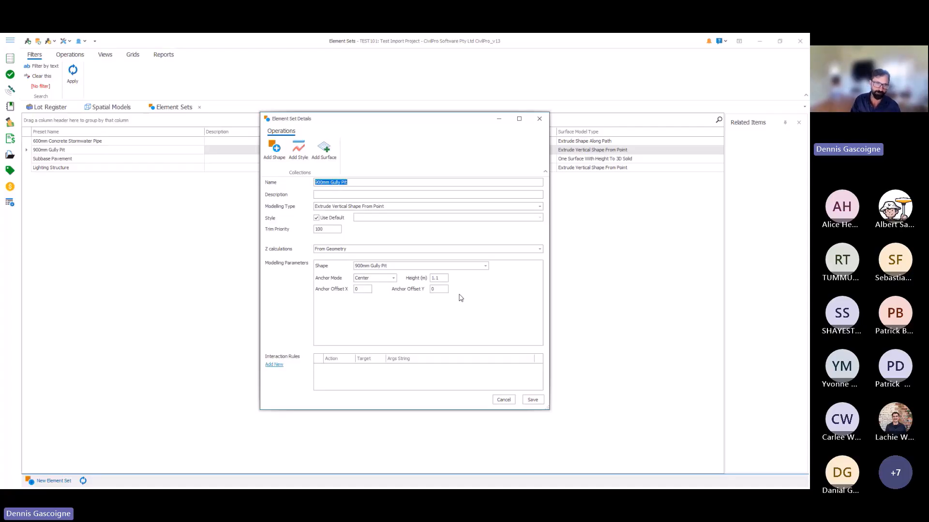
{"action": "left_click", "coordinate": [504, 399]}
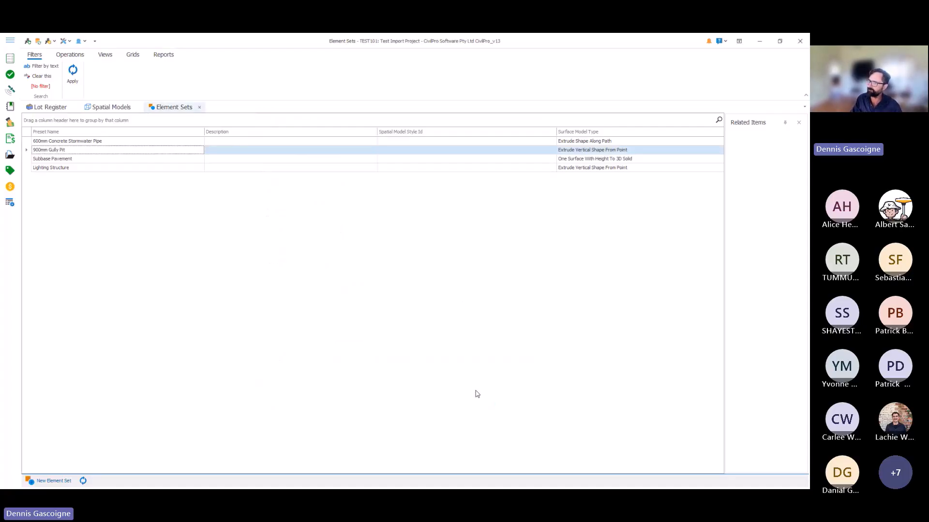
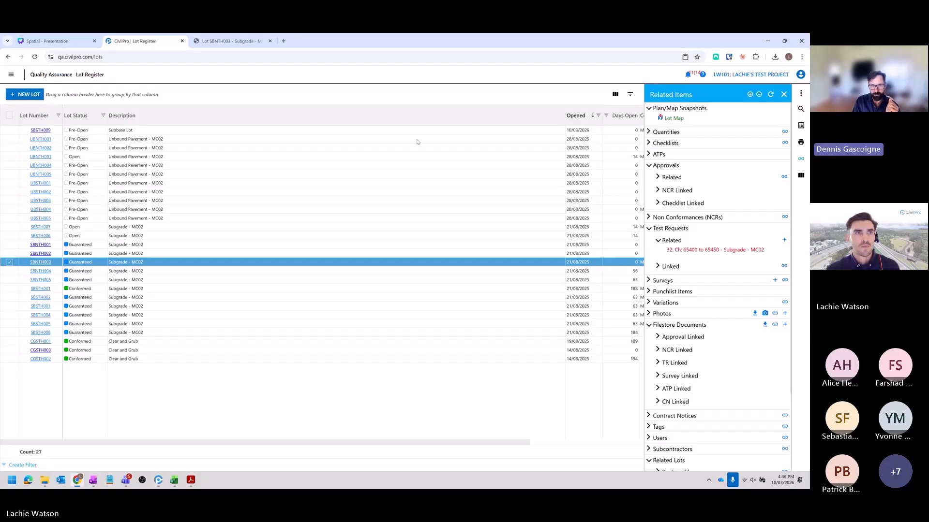
- Open the Test Requests register in the browser and show the related items of test request 32
{"action": "left_click", "coordinate": [11, 75]}
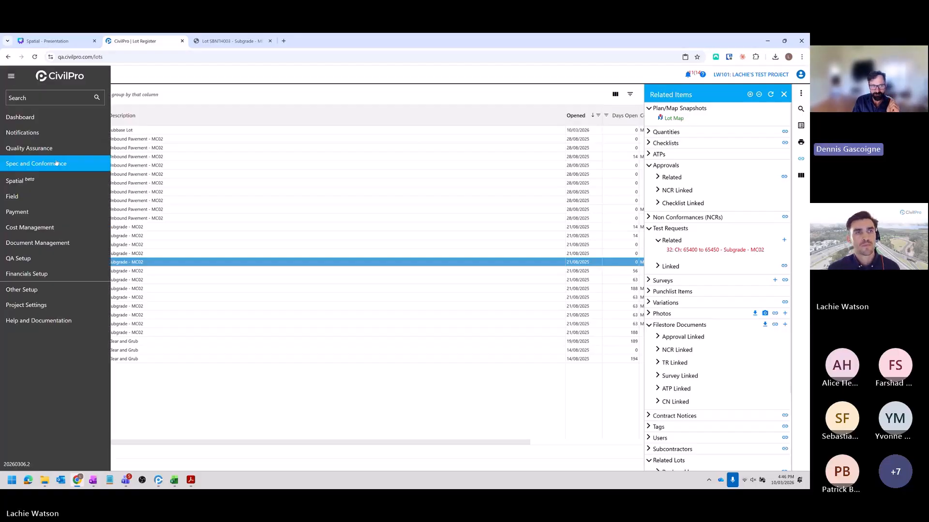
{"action": "mouse_move", "coordinate": [72, 148]}
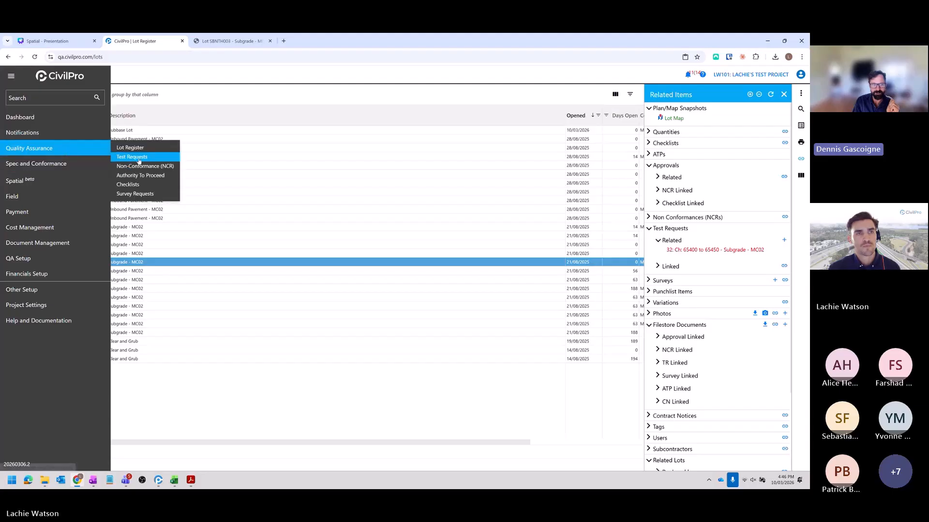
{"action": "left_click", "coordinate": [150, 159]}
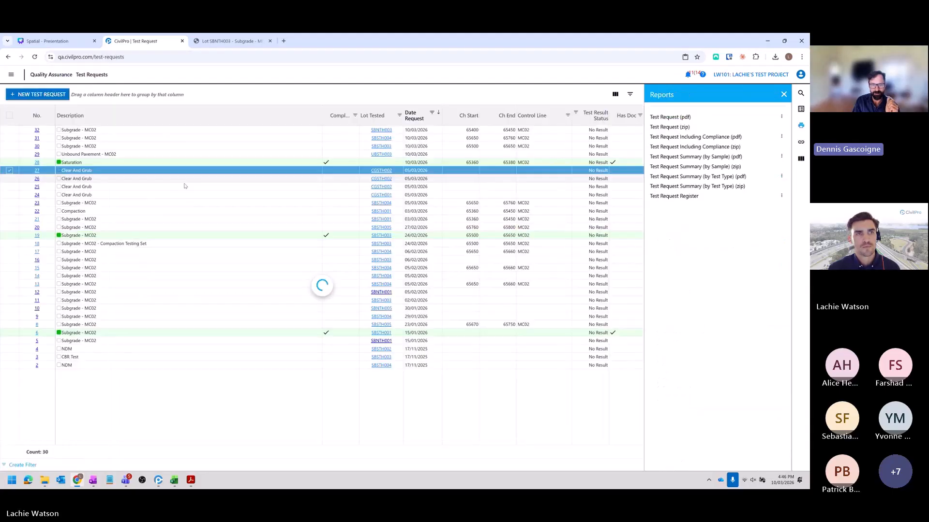
{"action": "left_click", "coordinate": [9, 129]}
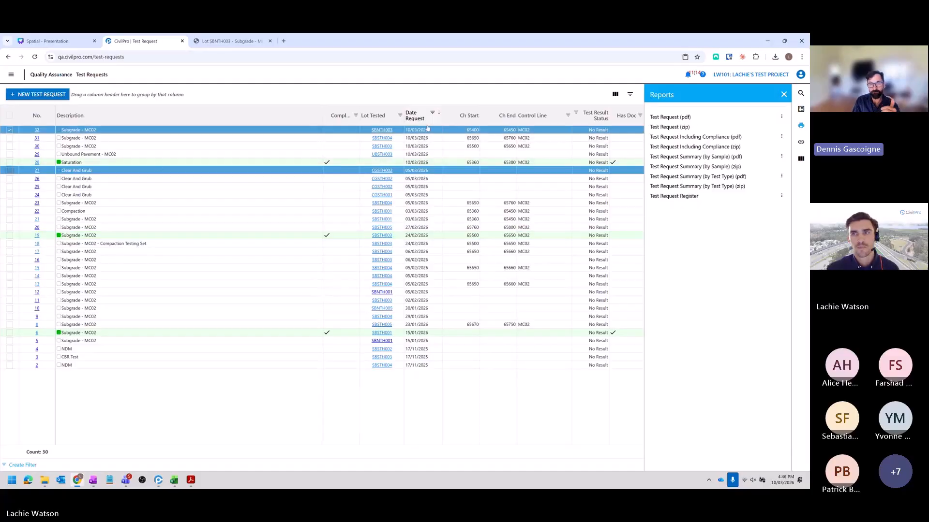
{"action": "left_click", "coordinate": [801, 142]}
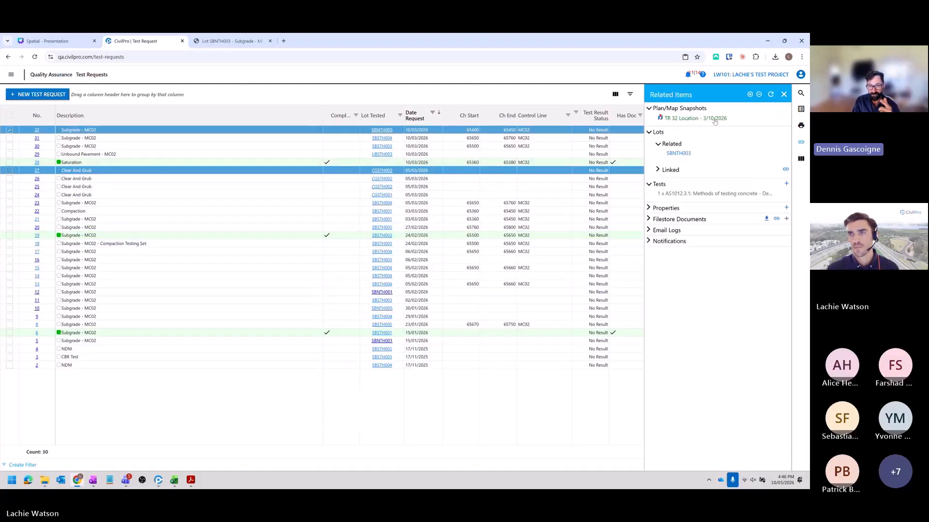
- Generate the Test Request (pdf) report for test request 32 and review its details and location plan
{"action": "left_click", "coordinate": [801, 125]}
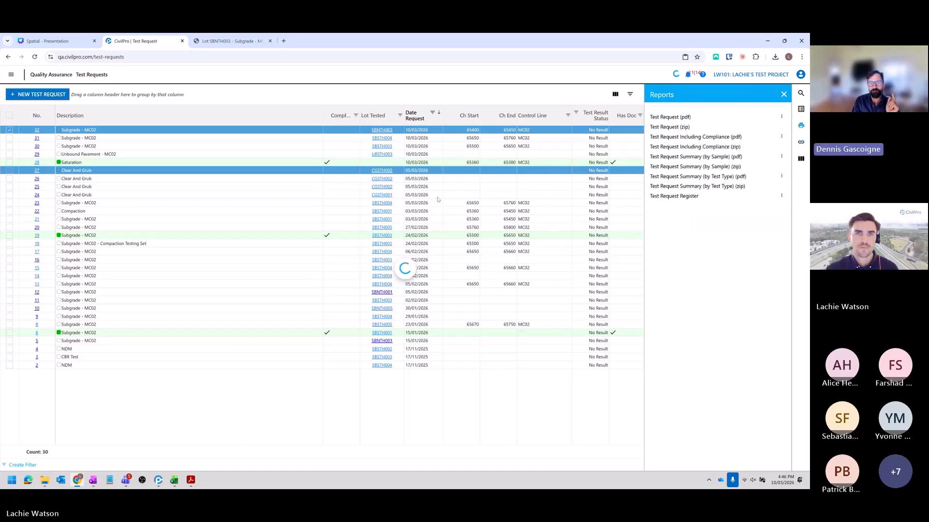
{"action": "left_click", "coordinate": [704, 81]}
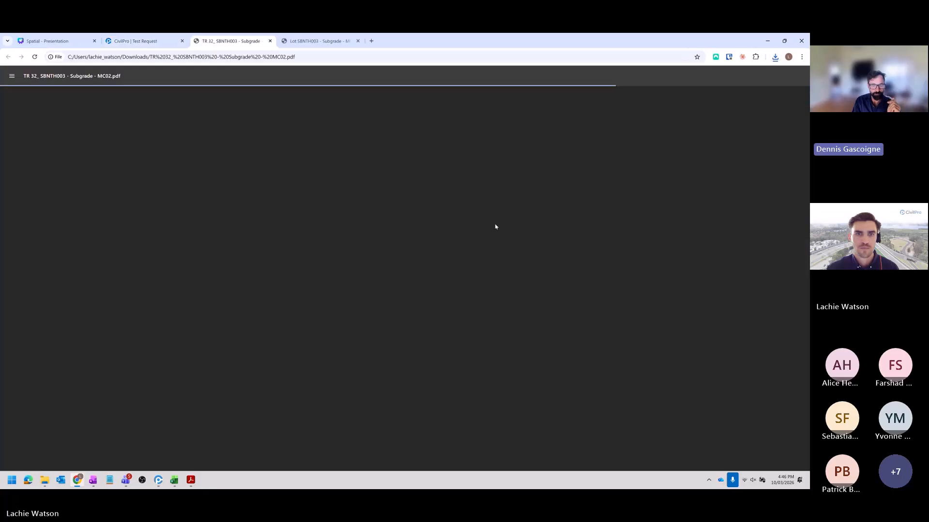
{"action": "scroll", "coordinate": [412, 264], "scroll_direction": "down", "scroll_amount": 1}
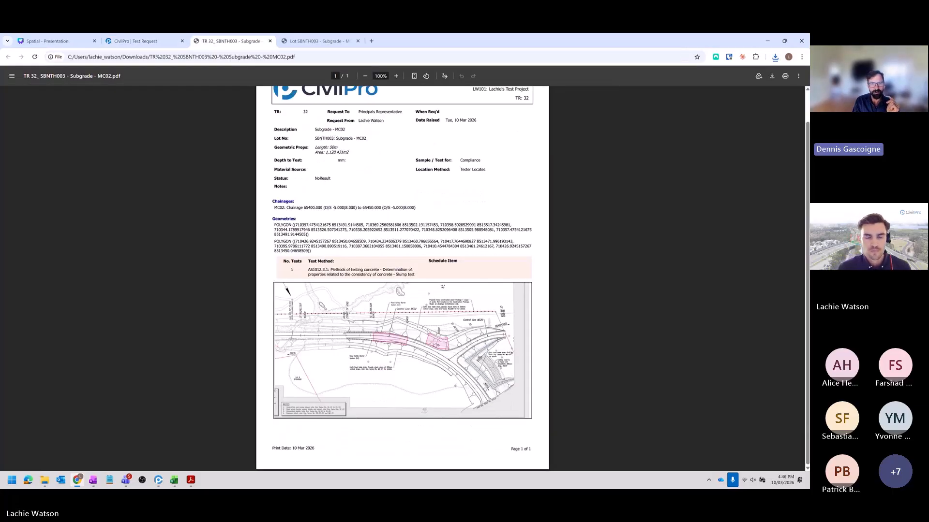
{"action": "scroll", "coordinate": [402, 279], "scroll_direction": "up", "scroll_amount": 1}
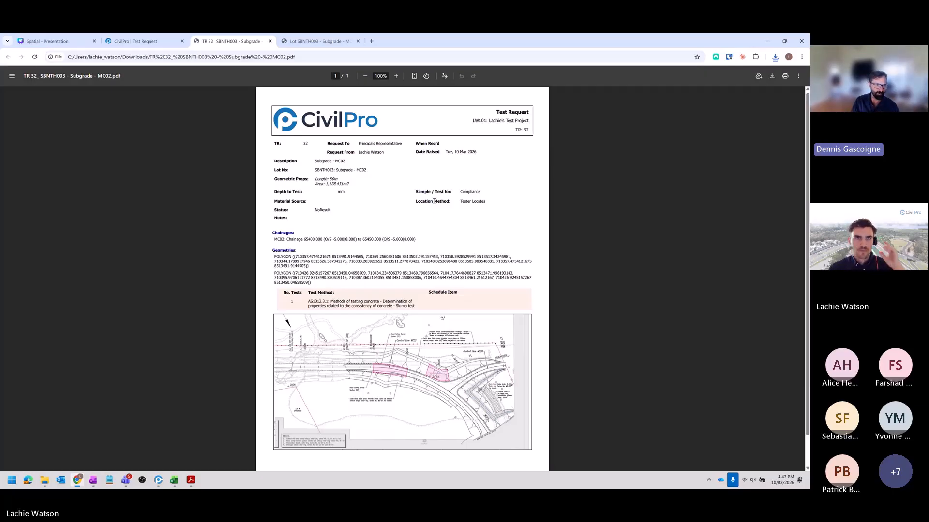
- Return to the Test Requests register, select only test request 32, and view its TR 32 Location snapshot before closing it
{"action": "left_click", "coordinate": [174, 42]}
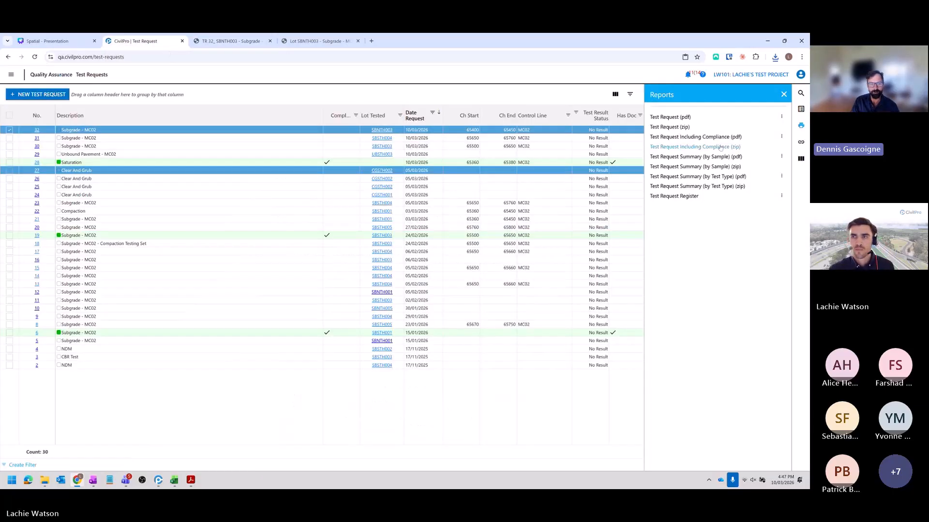
{"action": "left_click", "coordinate": [801, 144]}
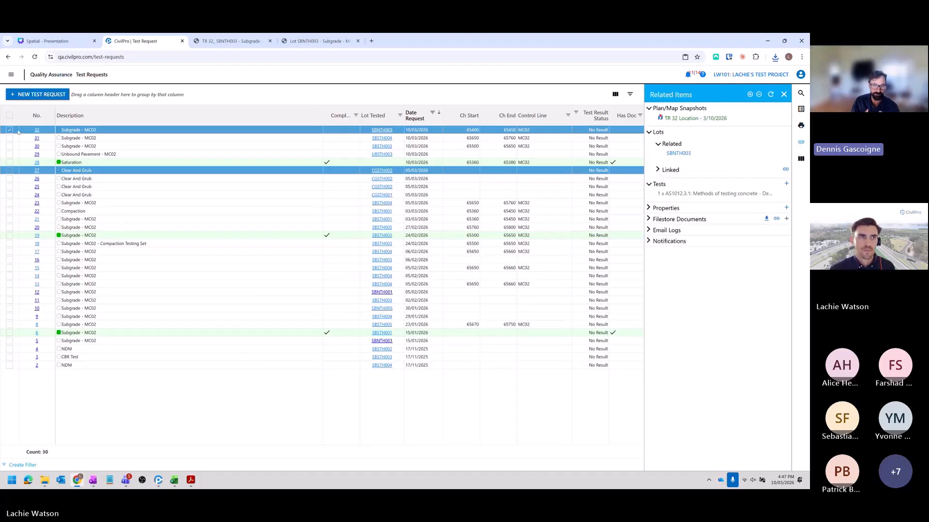
{"action": "left_click", "coordinate": [10, 116]}
{"action": "left_click", "coordinate": [9, 117]}
{"action": "left_click", "coordinate": [10, 131]}
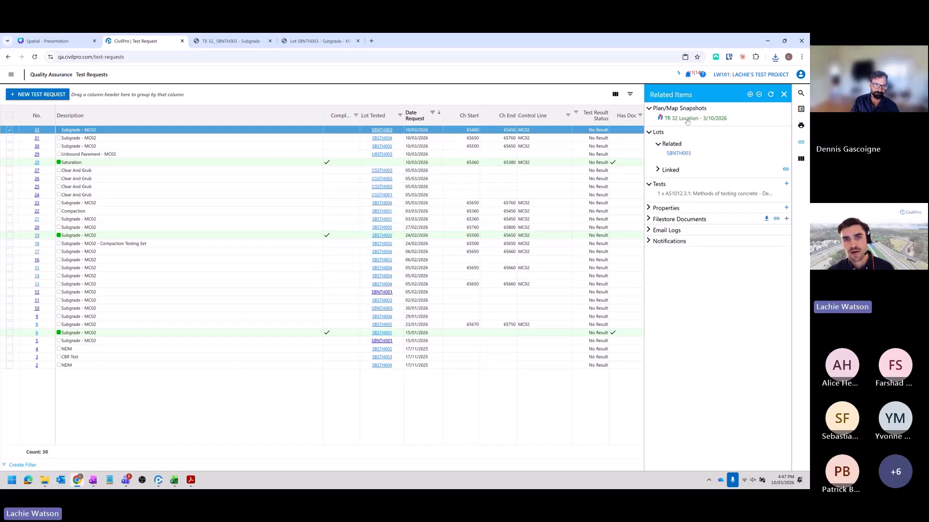
{"action": "left_click", "coordinate": [687, 119]}
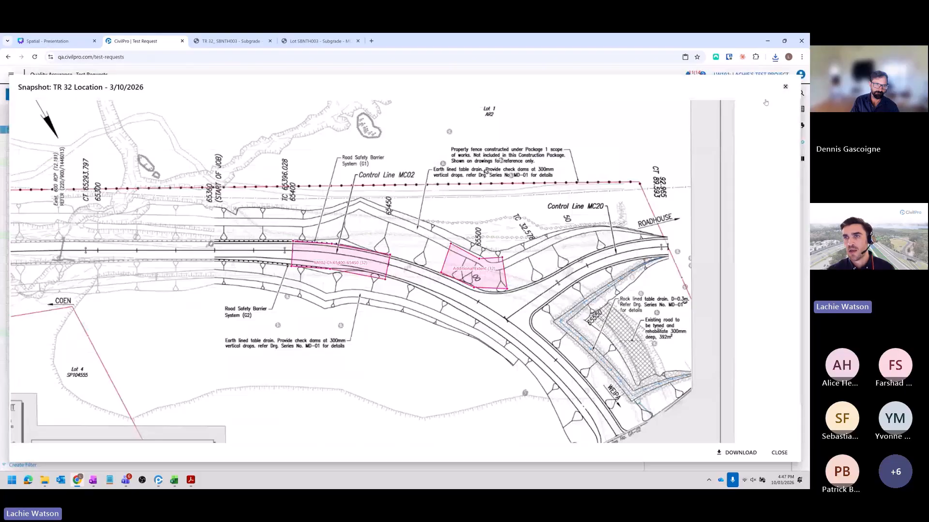
{"action": "key", "text": "Escape"}
- Show the TR 32 Location snapshot on the map, examine its two areas beside the road, and close the map
{"action": "left_click", "coordinate": [698, 122]}
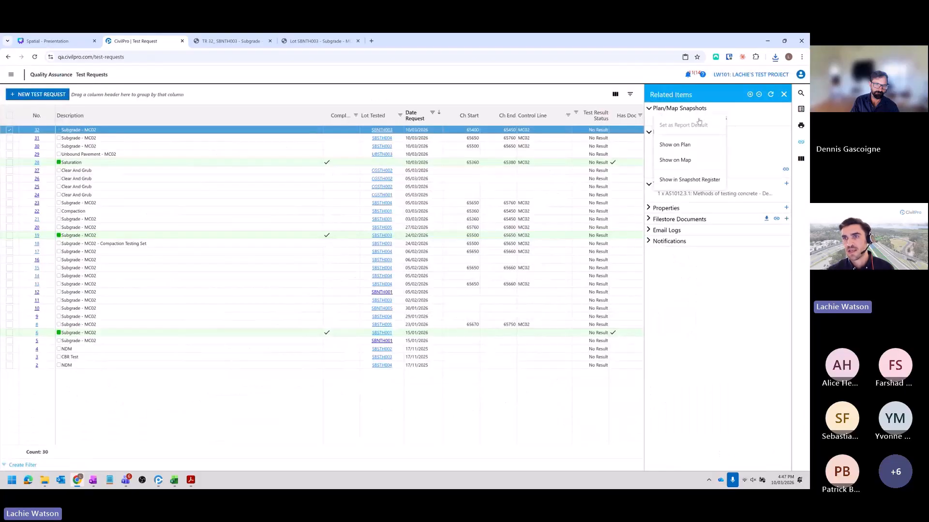
{"action": "left_click", "coordinate": [704, 161]}
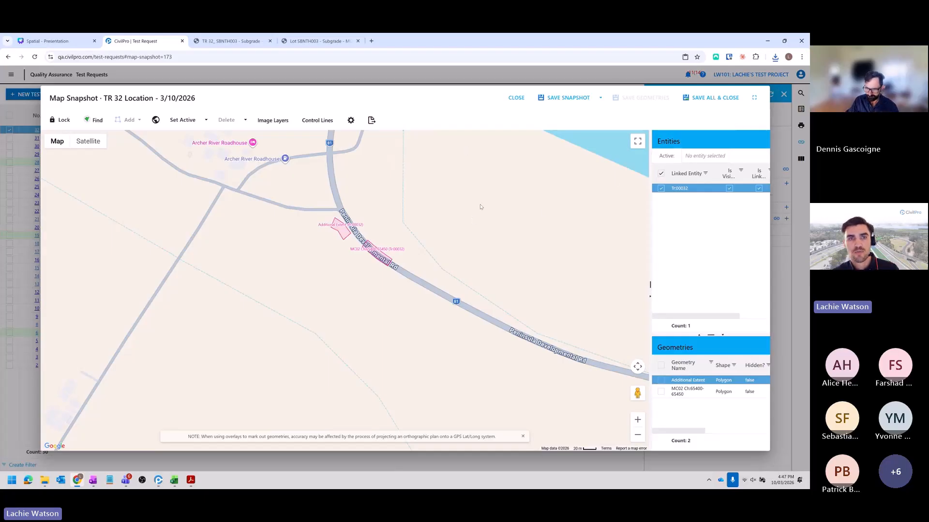
{"action": "left_click_drag", "start_coordinate": [393, 237], "coordinate": [384, 256]}
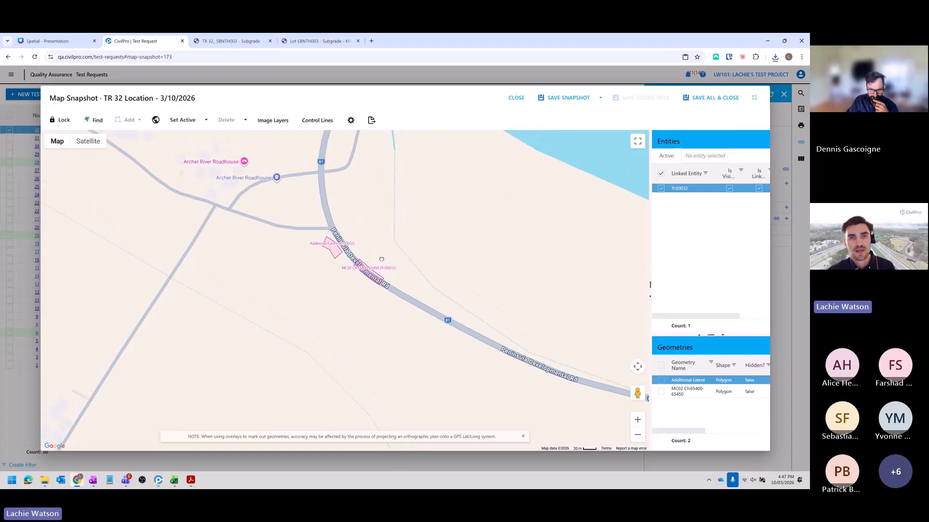
{"action": "scroll", "coordinate": [385, 255], "scroll_direction": "up", "scroll_amount": 3}
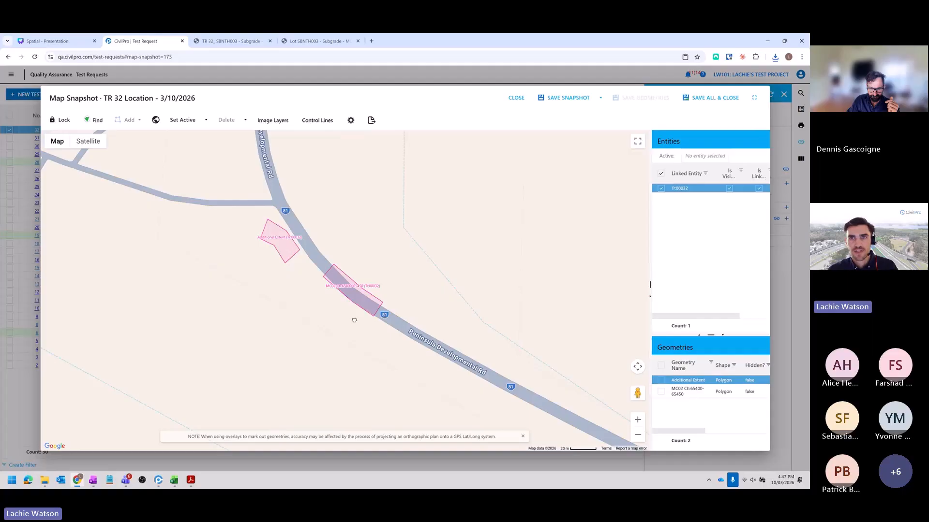
{"action": "left_click_drag", "start_coordinate": [354, 320], "coordinate": [339, 314]}
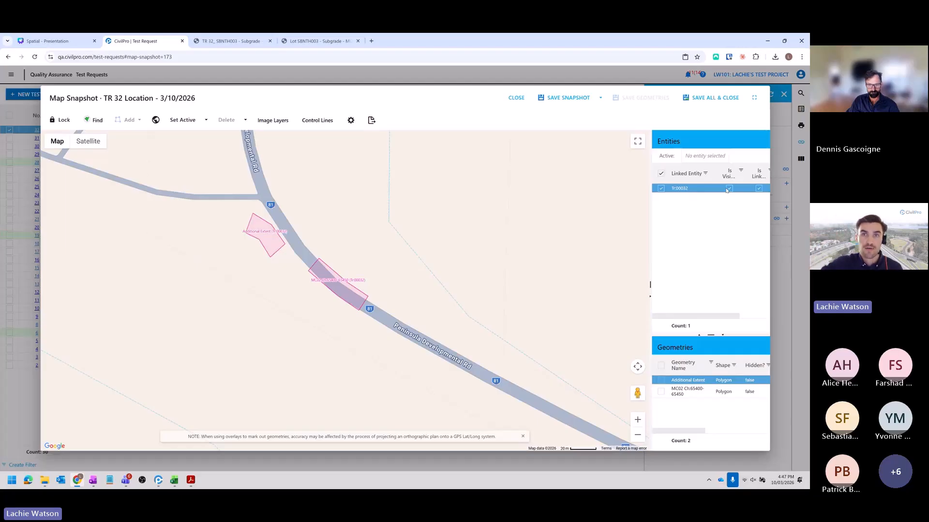
{"action": "left_click", "coordinate": [525, 98]}
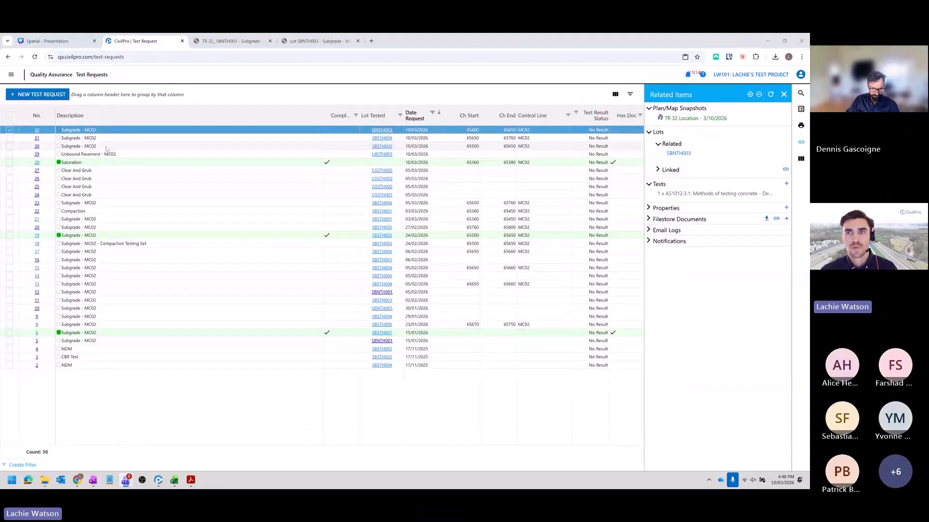
- View test request 32 on the General Arrangement Drawings plan
{"action": "right_click", "coordinate": [453, 131]}
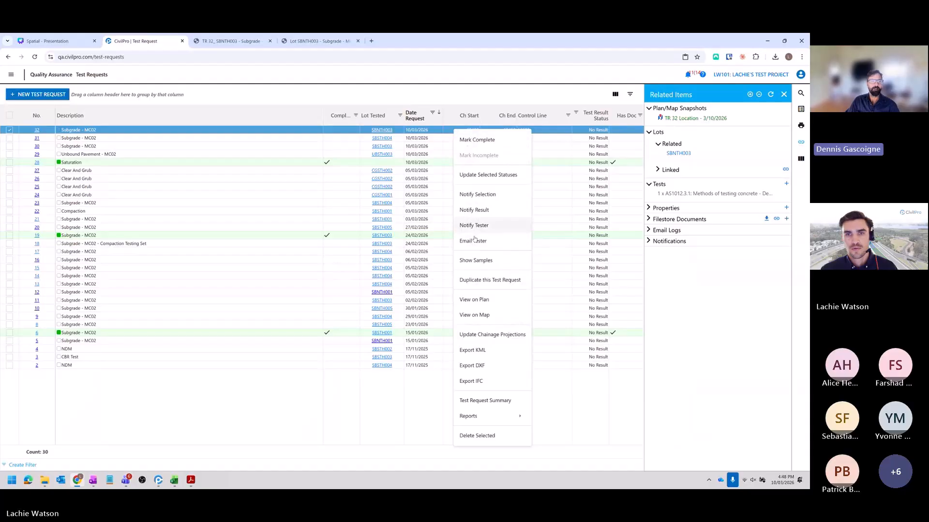
{"action": "left_click", "coordinate": [495, 299]}
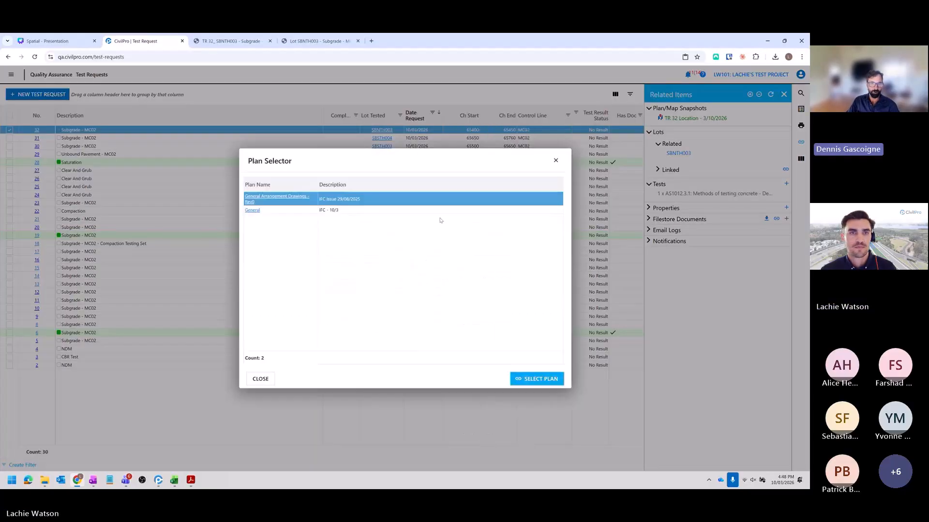
{"action": "left_click", "coordinate": [527, 377]}
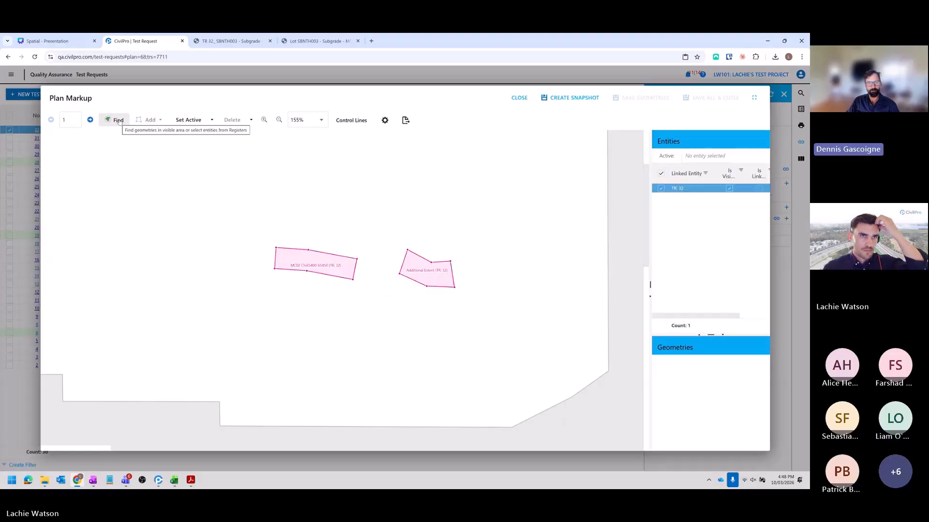
- Open the Find by Area search on the plan and check the choices of its user filter, leaving the filter disabled
{"action": "left_click", "coordinate": [118, 120]}
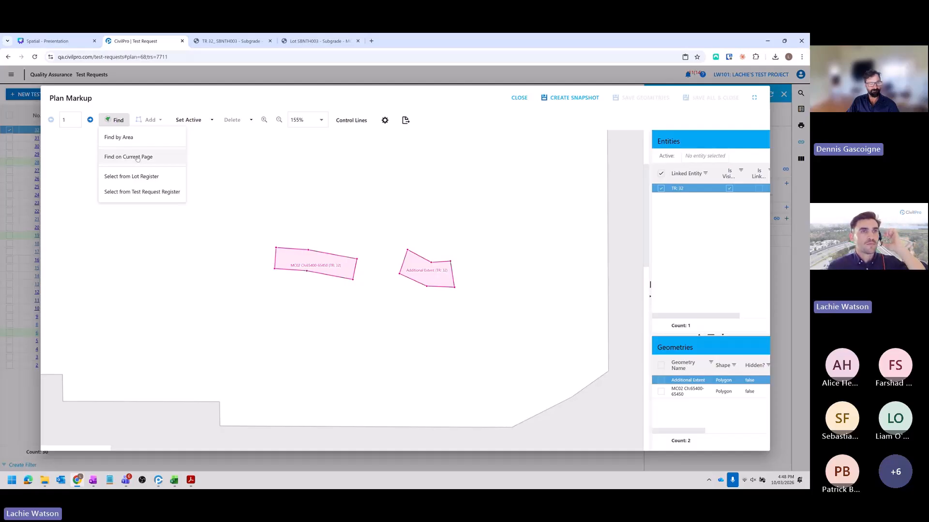
{"action": "left_click", "coordinate": [180, 169]}
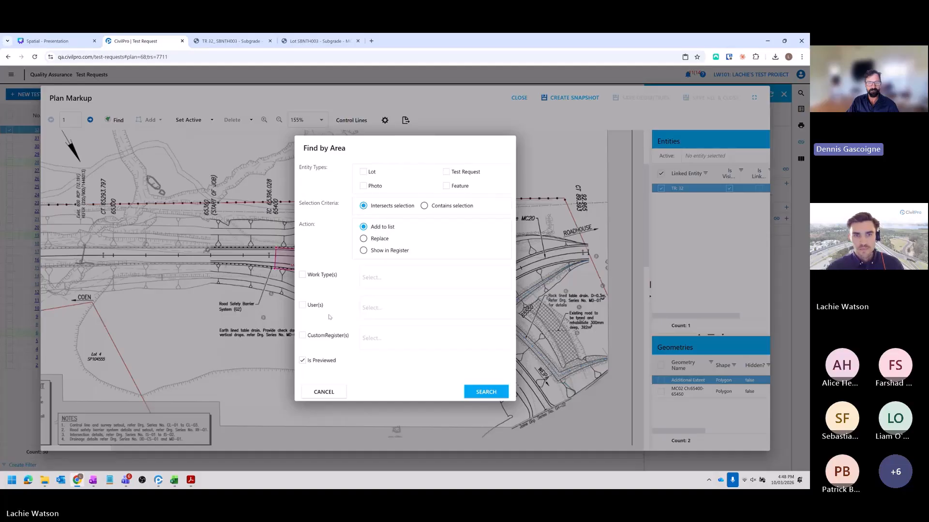
{"action": "left_click", "coordinate": [303, 305]}
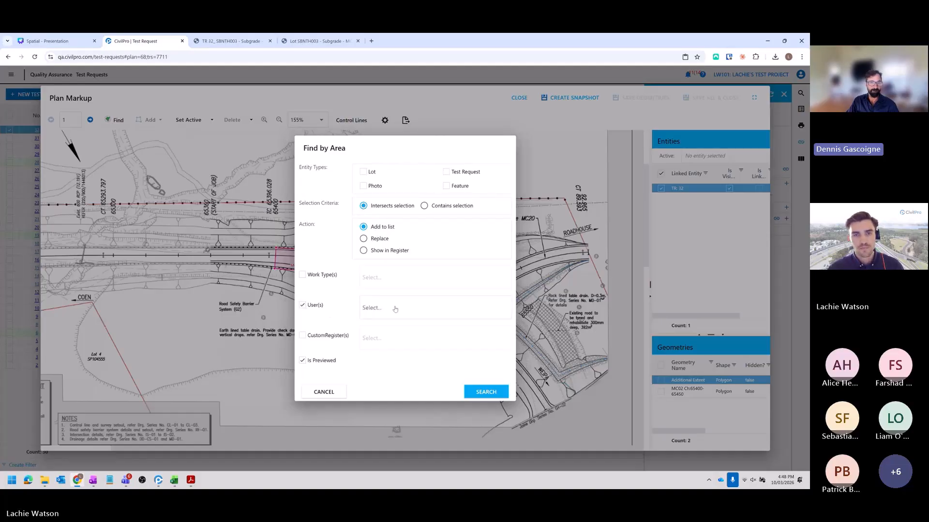
{"action": "left_click", "coordinate": [416, 308]}
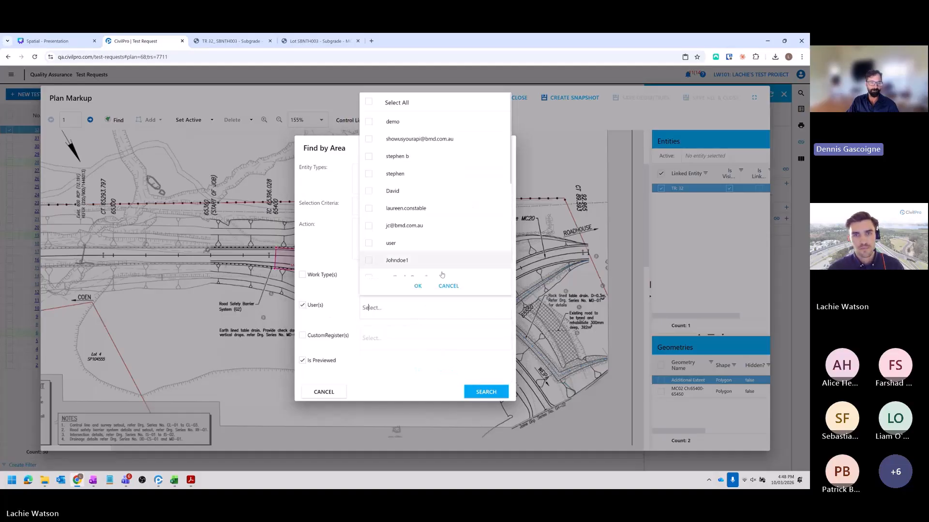
{"action": "left_click", "coordinate": [447, 286]}
{"action": "left_click", "coordinate": [303, 305]}
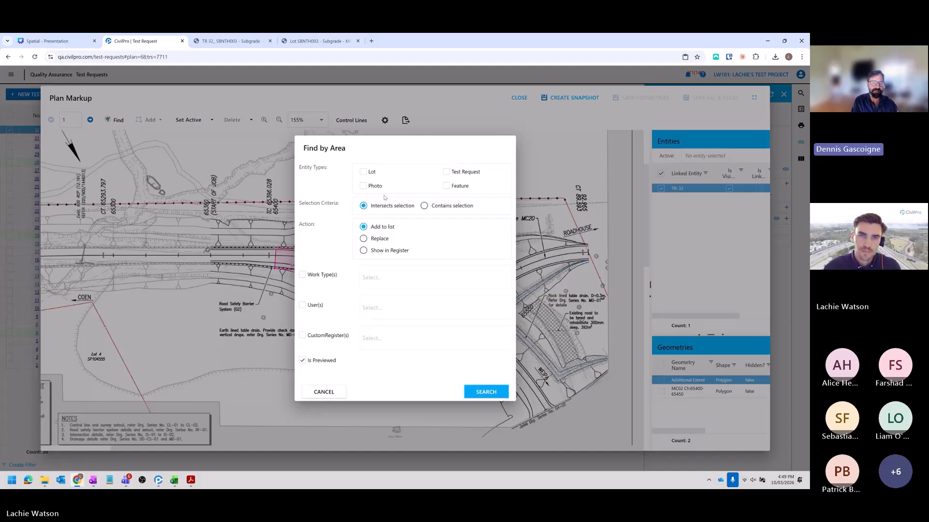
- Set the Find by Area search to lots, check its custom register filter, and cancel the search
{"action": "left_click", "coordinate": [363, 172]}
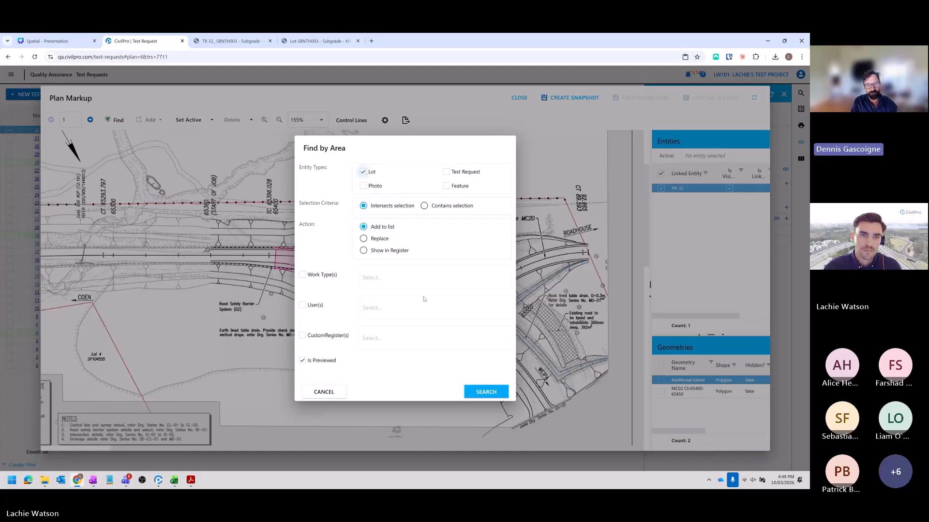
{"action": "left_click", "coordinate": [302, 335]}
{"action": "left_click", "coordinate": [412, 338]}
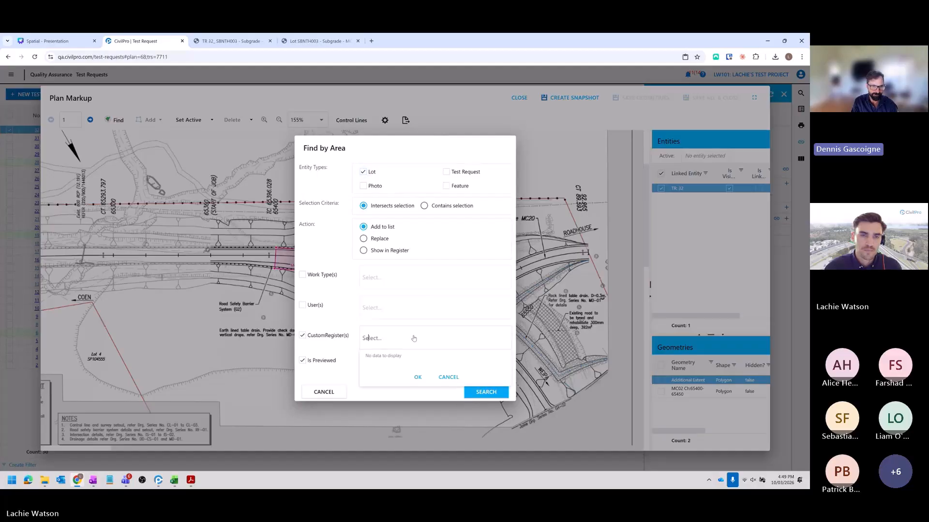
{"action": "left_click", "coordinate": [451, 378]}
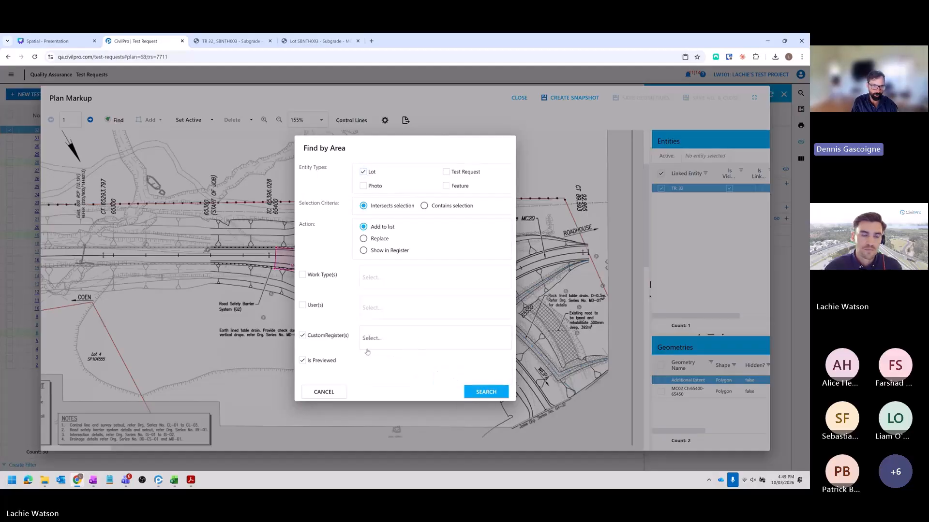
{"action": "left_click", "coordinate": [302, 335]}
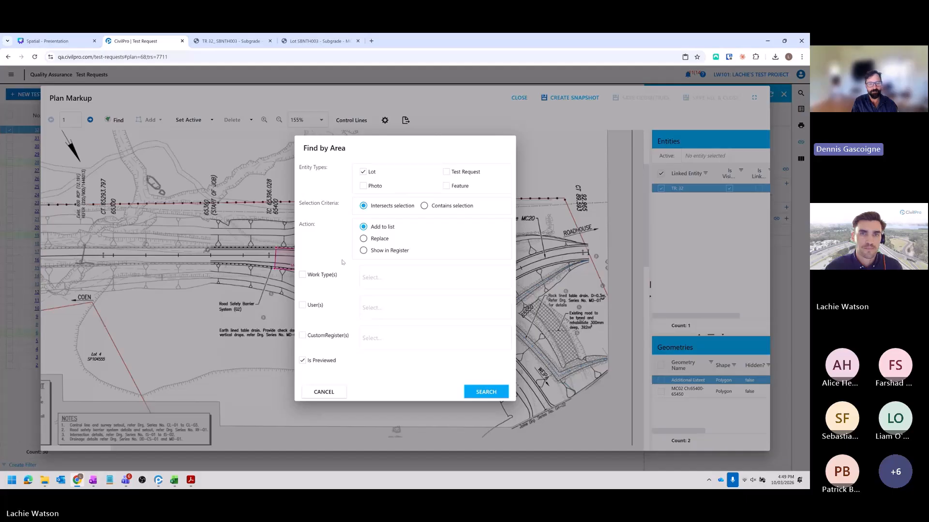
{"action": "left_click_drag", "start_coordinate": [362, 146], "coordinate": [249, 185]}
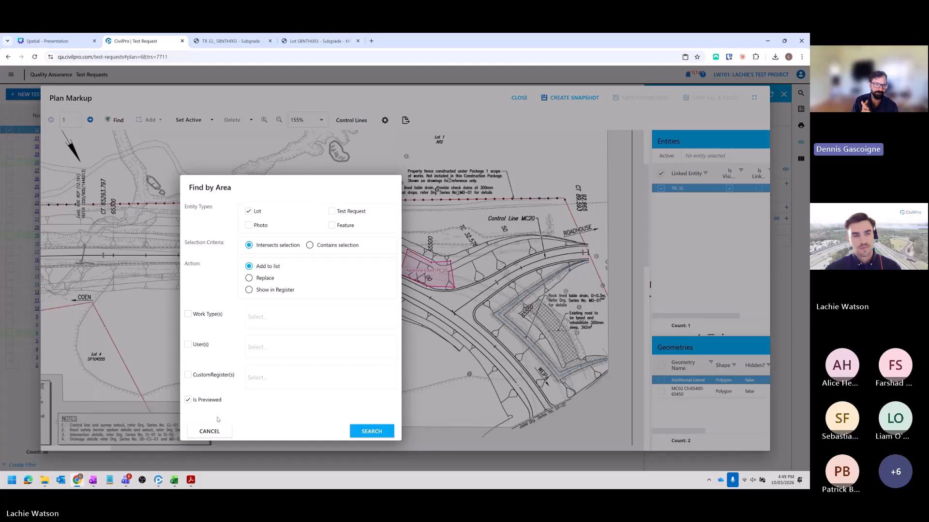
{"action": "left_click", "coordinate": [211, 430]}
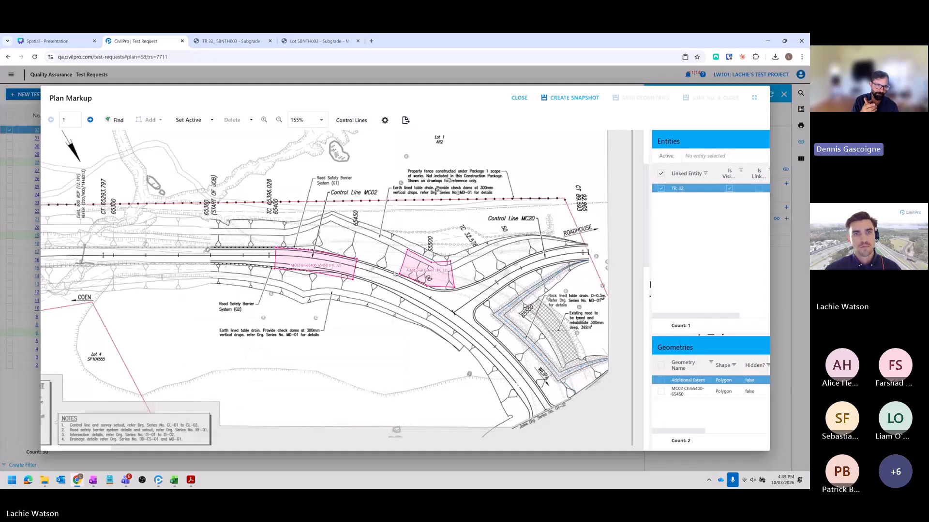
- Select the MC02 area on the plan, review the Plan Colour Set options for lots, cancel them, and close the plan markup
{"action": "left_click", "coordinate": [328, 260]}
{"action": "left_click", "coordinate": [378, 120]}
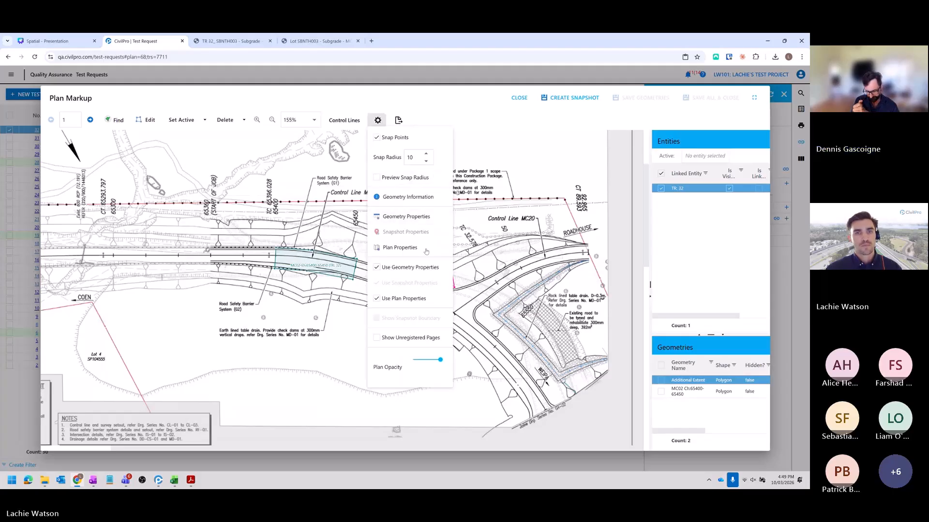
{"action": "left_click", "coordinate": [441, 248]}
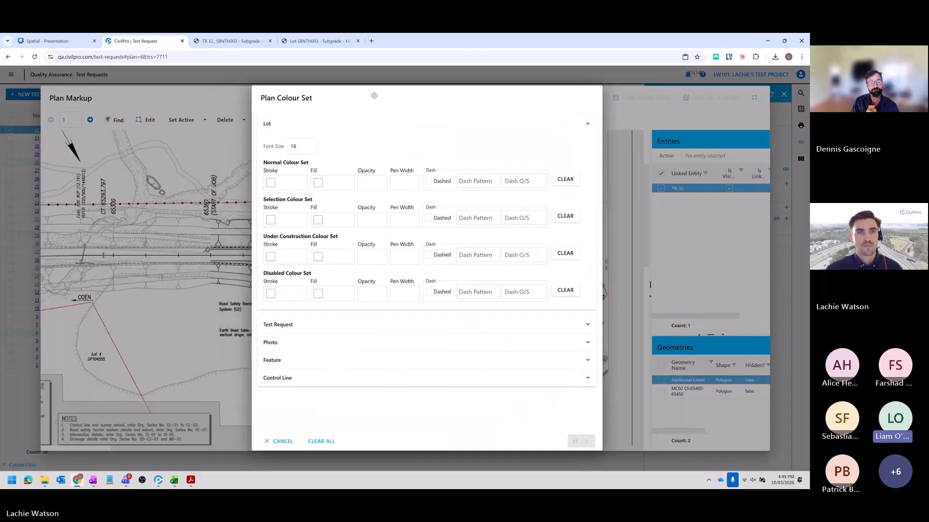
{"action": "left_click", "coordinate": [394, 449]}
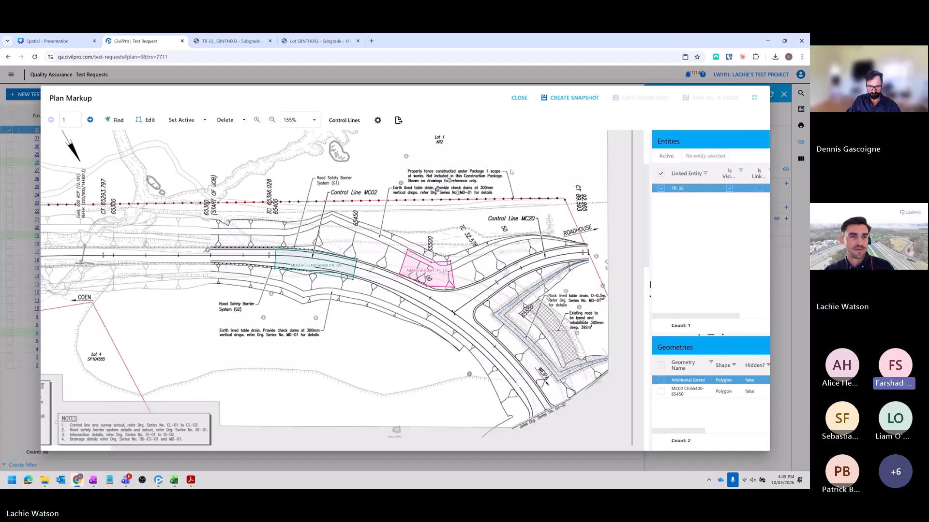
{"action": "left_click", "coordinate": [520, 98]}
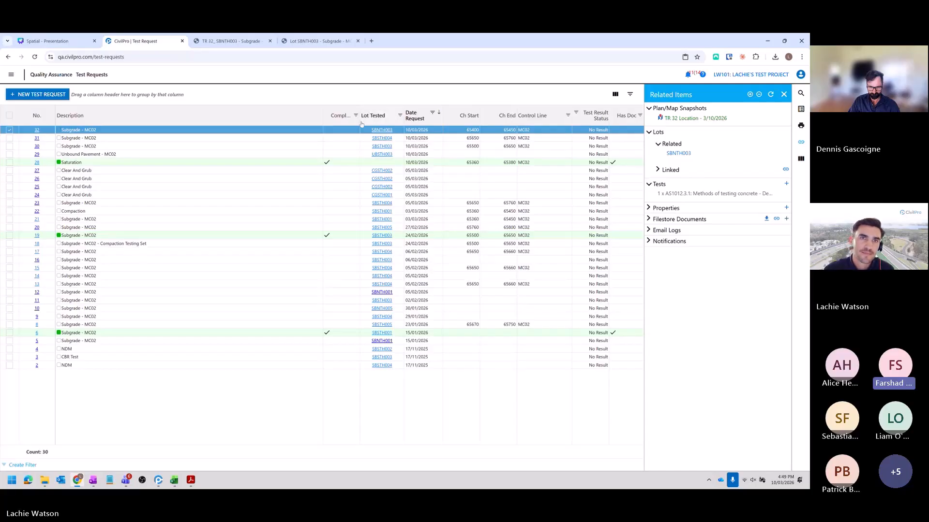
- Widen the Complete column of the test requests, open the Spatial Plans register, and narrow its FileName column
{"action": "left_click_drag", "start_coordinate": [359, 121], "coordinate": [369, 122]}
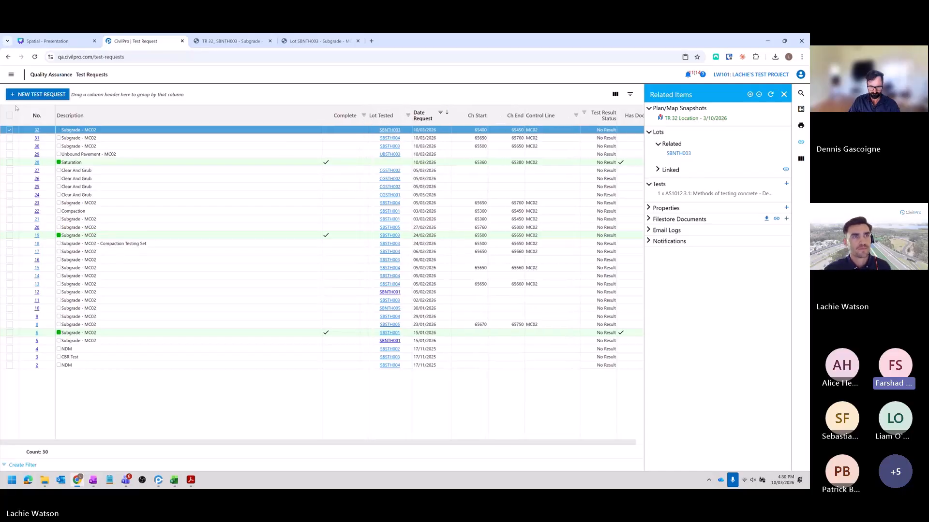
{"action": "left_click", "coordinate": [11, 74]}
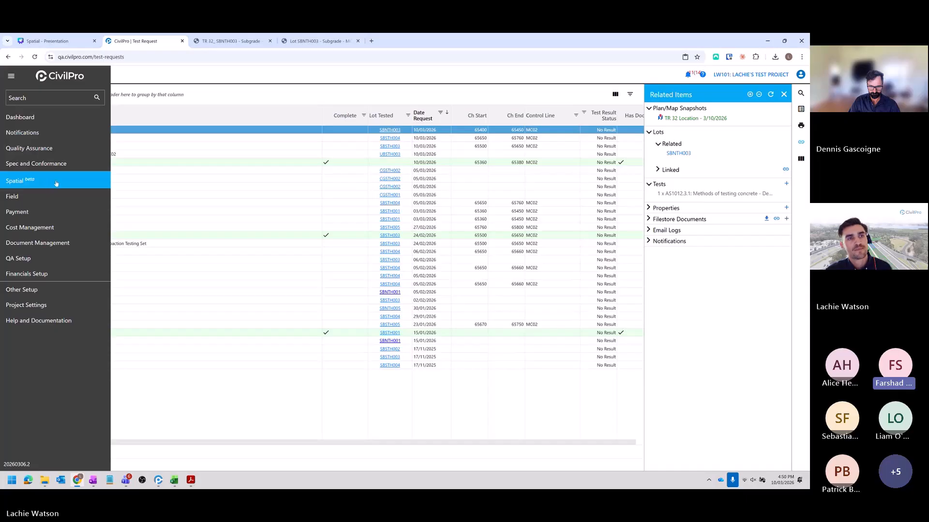
{"action": "mouse_move", "coordinate": [53, 183]}
{"action": "left_click", "coordinate": [122, 188]}
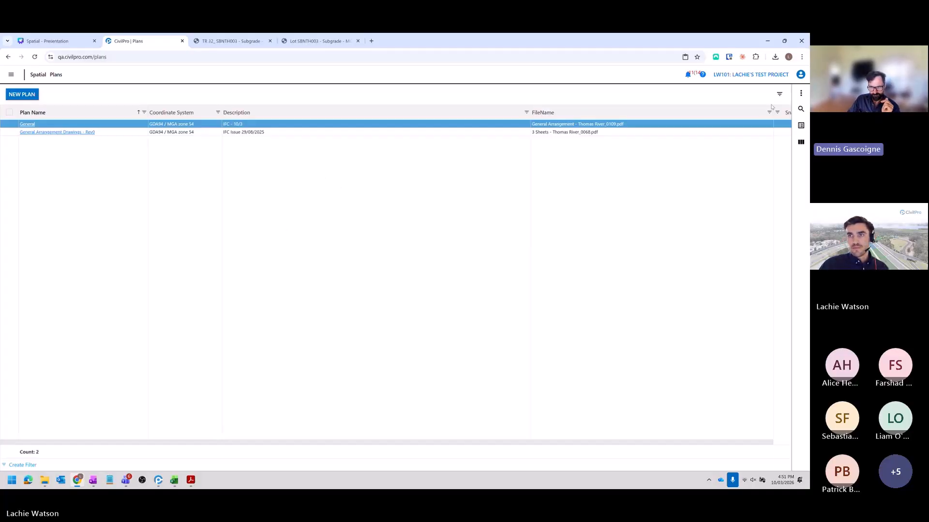
{"action": "left_click_drag", "start_coordinate": [773, 113], "coordinate": [732, 112]}
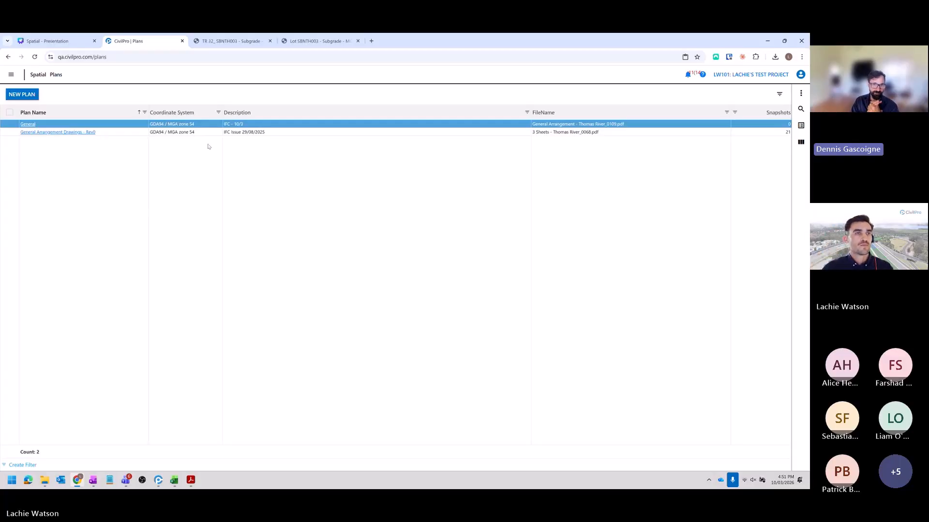
- Rename the General plan as Drainage in its plan info and save the change
{"action": "right_click", "coordinate": [30, 125]}
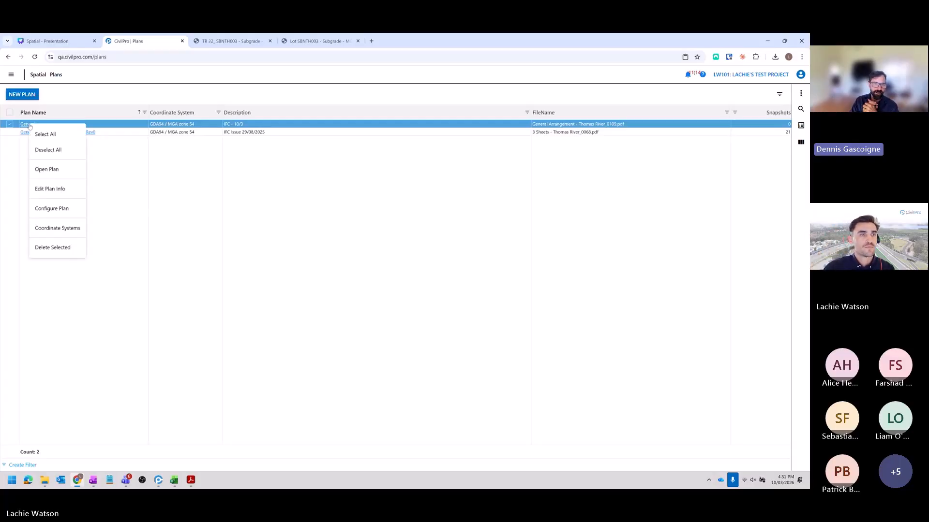
{"action": "left_click", "coordinate": [49, 189]}
{"action": "double_click", "coordinate": [341, 181]}
{"action": "type", "text": "DR"}
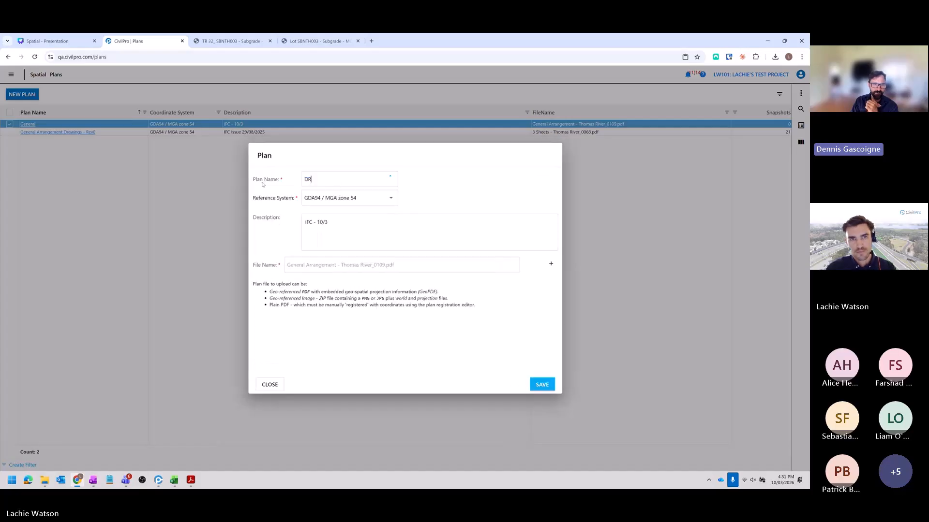
{"action": "type", "text": "aina"}
{"action": "key", "text": "BackSpace"}
{"action": "key", "text": "BackSpace"}
{"action": "key", "text": "BackSpace"}
{"action": "key", "text": "BackSpace"}
{"action": "key", "text": "BackSpace"}
{"action": "type", "text": "rainage"}
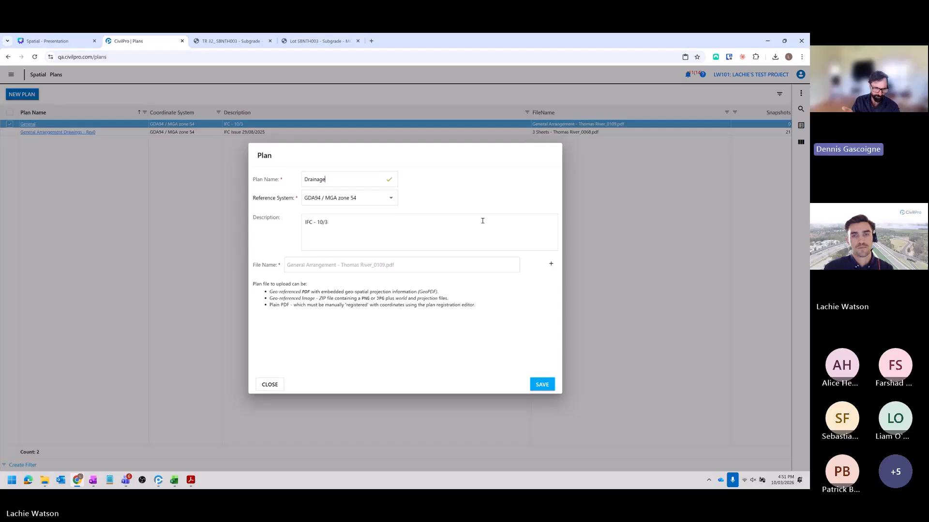
{"action": "left_click", "coordinate": [542, 384]}
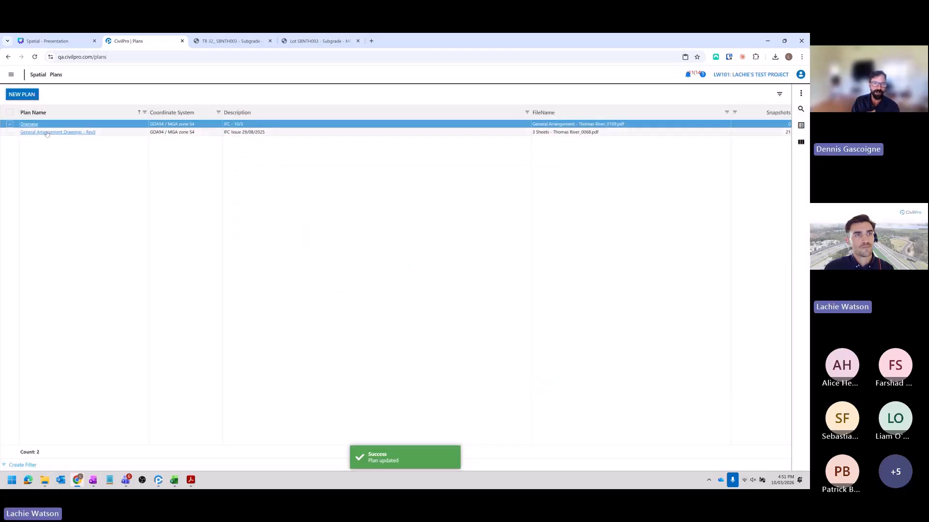
{"action": "right_click", "coordinate": [46, 134]}
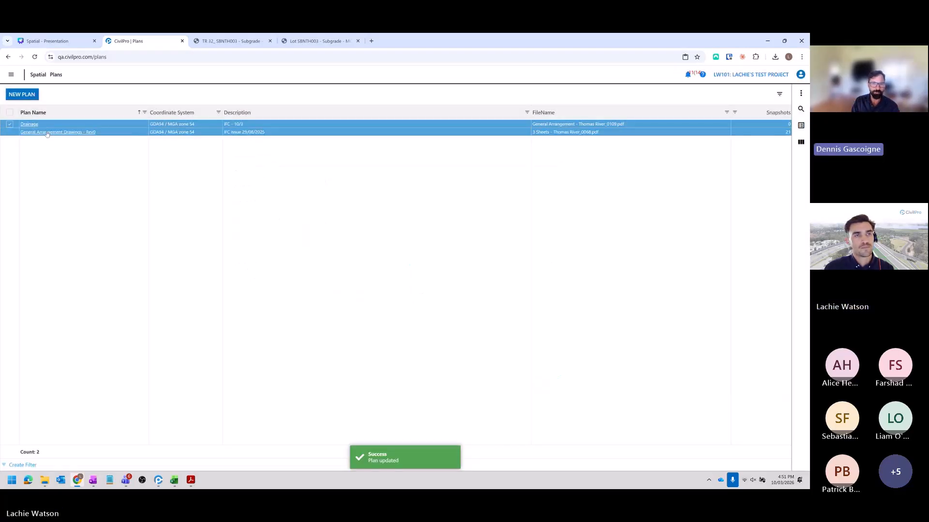
- Open the plan selector for viewing lot SBNTH003 from the Lot Register and widen the Plan Name column to check the available plans
{"action": "left_click", "coordinate": [10, 74]}
{"action": "mouse_move", "coordinate": [110, 162]}
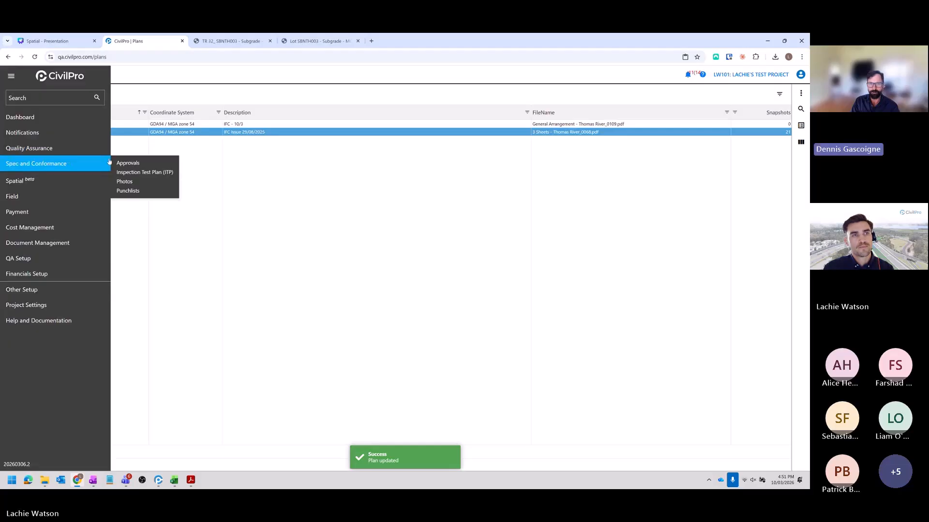
{"action": "mouse_move", "coordinate": [97, 148]}
{"action": "left_click", "coordinate": [129, 147]}
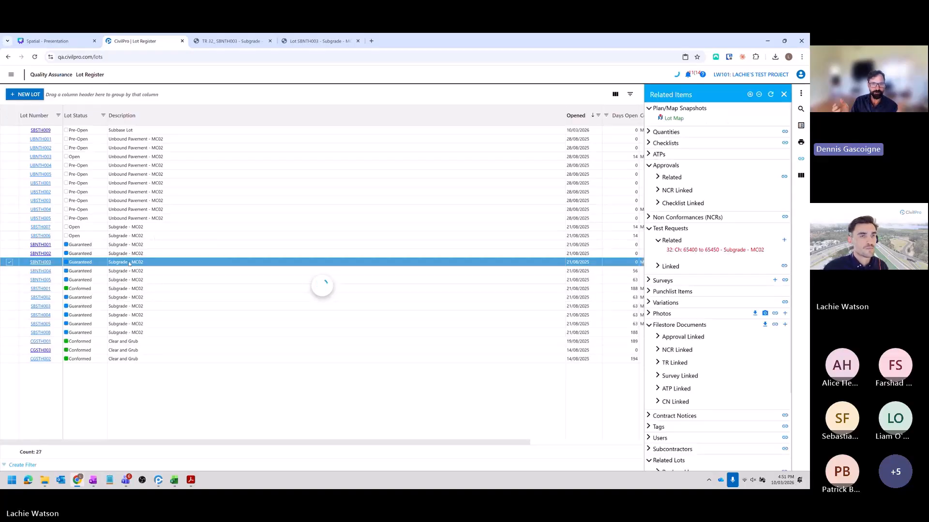
{"action": "right_click", "coordinate": [130, 264]}
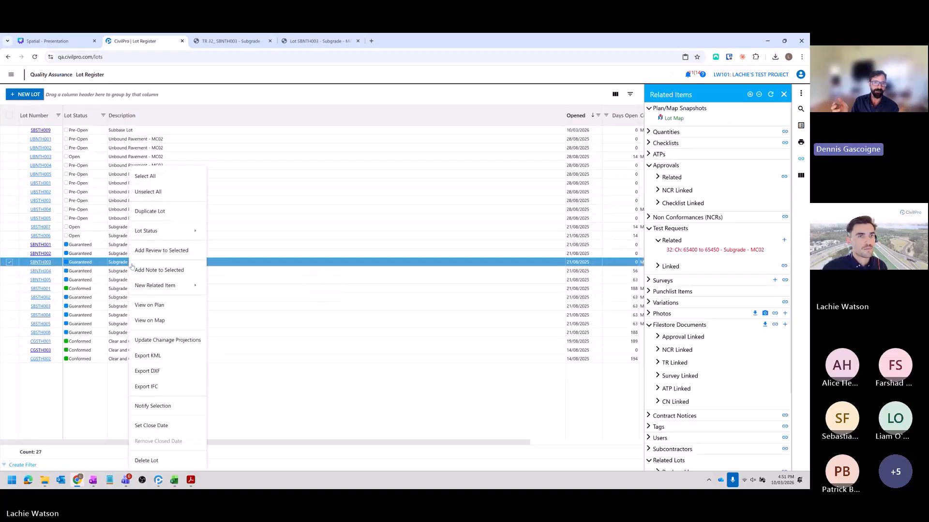
{"action": "left_click", "coordinate": [189, 306]}
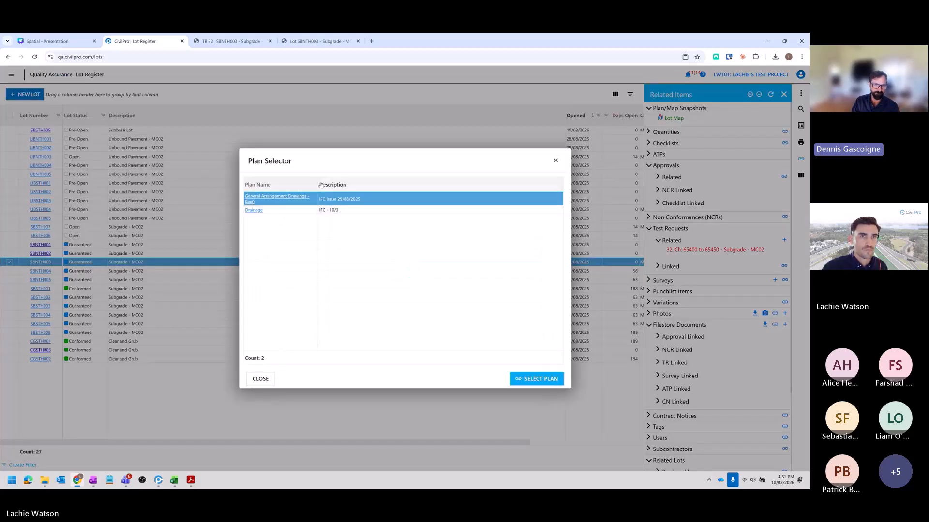
{"action": "left_click_drag", "start_coordinate": [318, 183], "coordinate": [361, 182]}
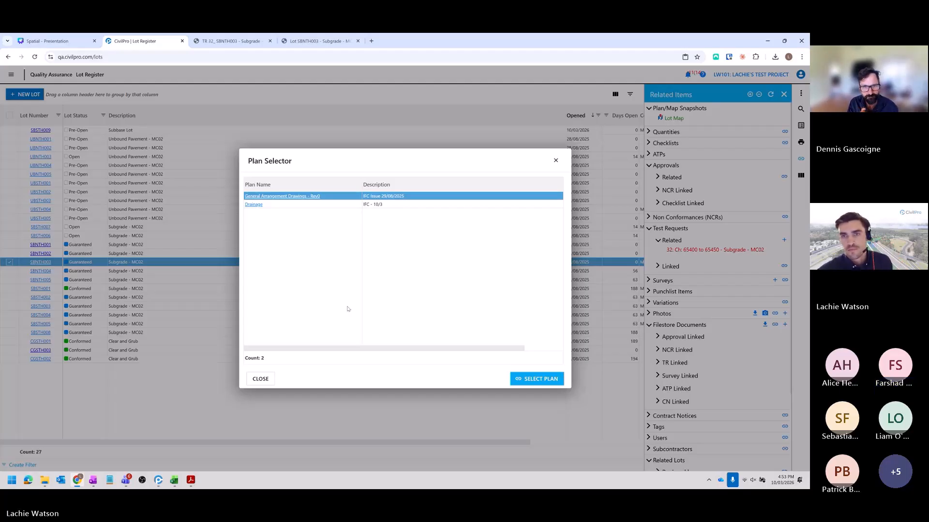
- Close the plan selector without choosing a plan and switch to the Spatial presentation in Canva
{"action": "left_click", "coordinate": [556, 160]}
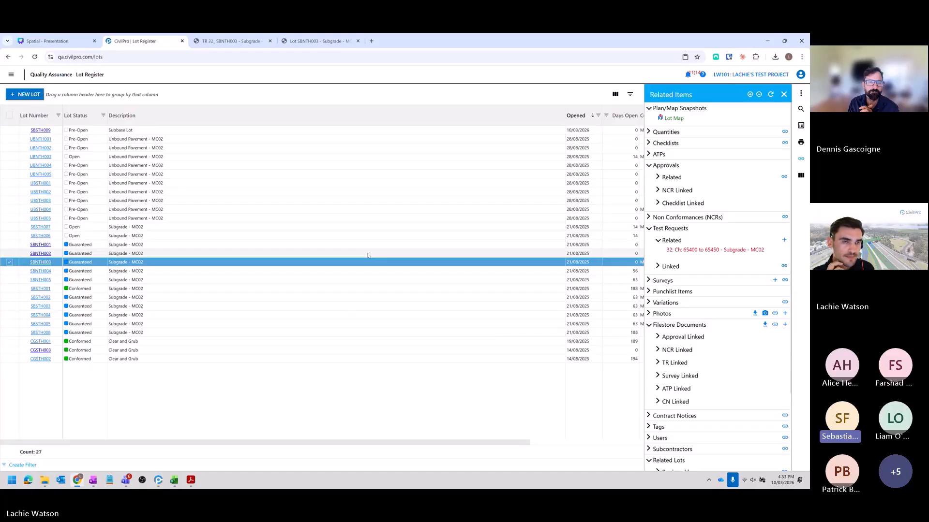
{"action": "left_click", "coordinate": [69, 43]}
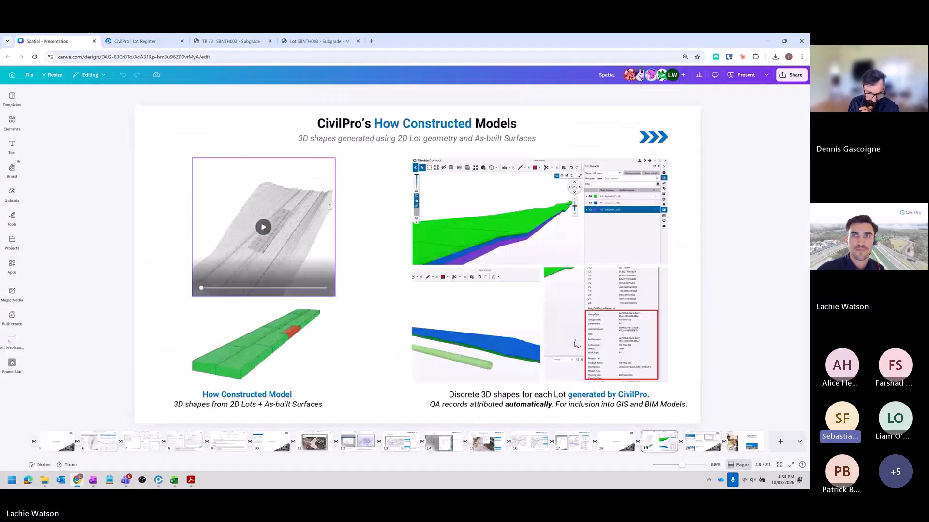